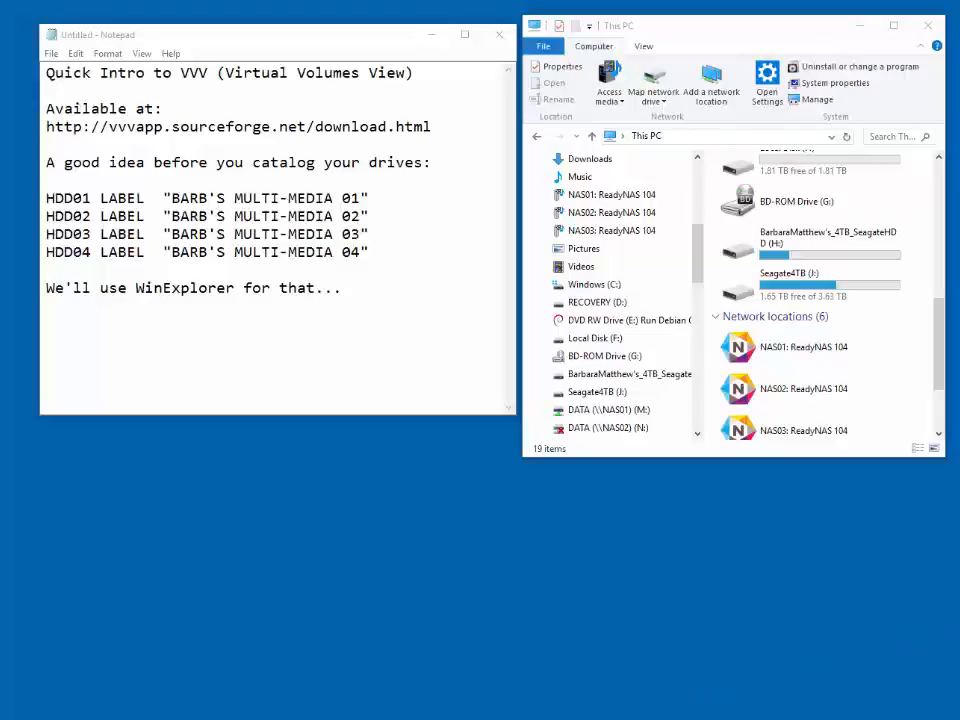
- Switch to Internet Explorer, search Google for "vvv download" and open the Virtual Volumes View download page on SourceForge
left_click(228, 718)
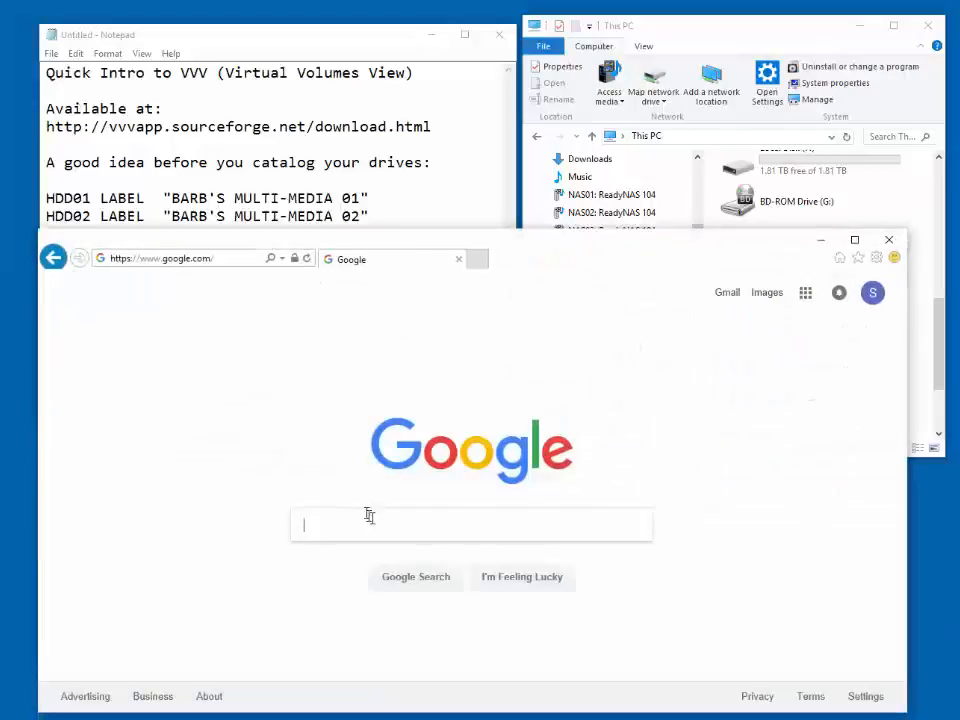
type("vvv")
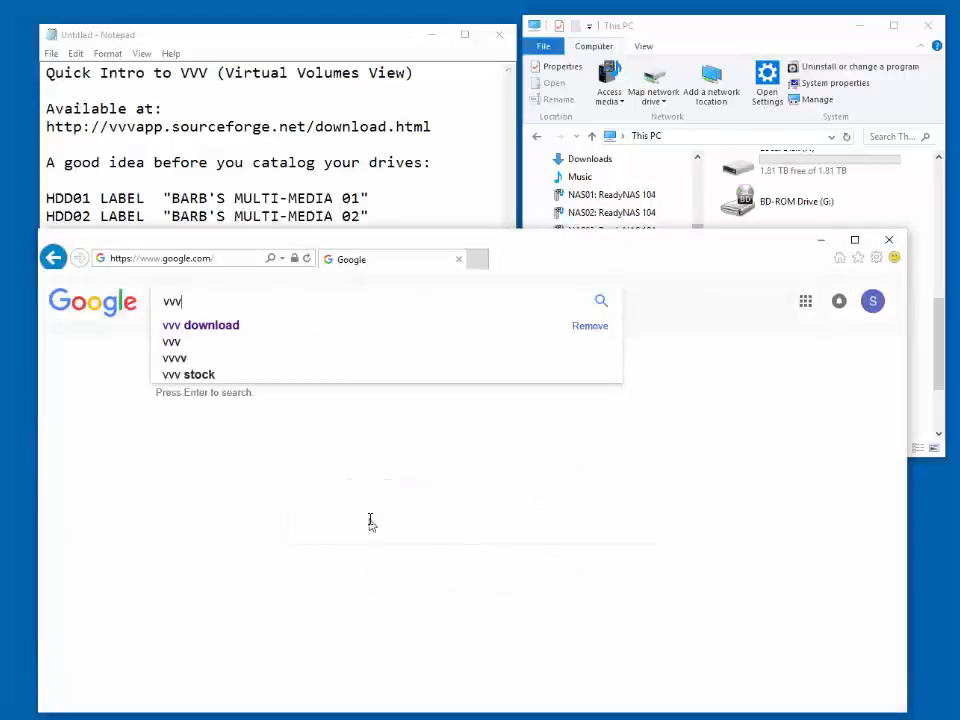
key("Down")
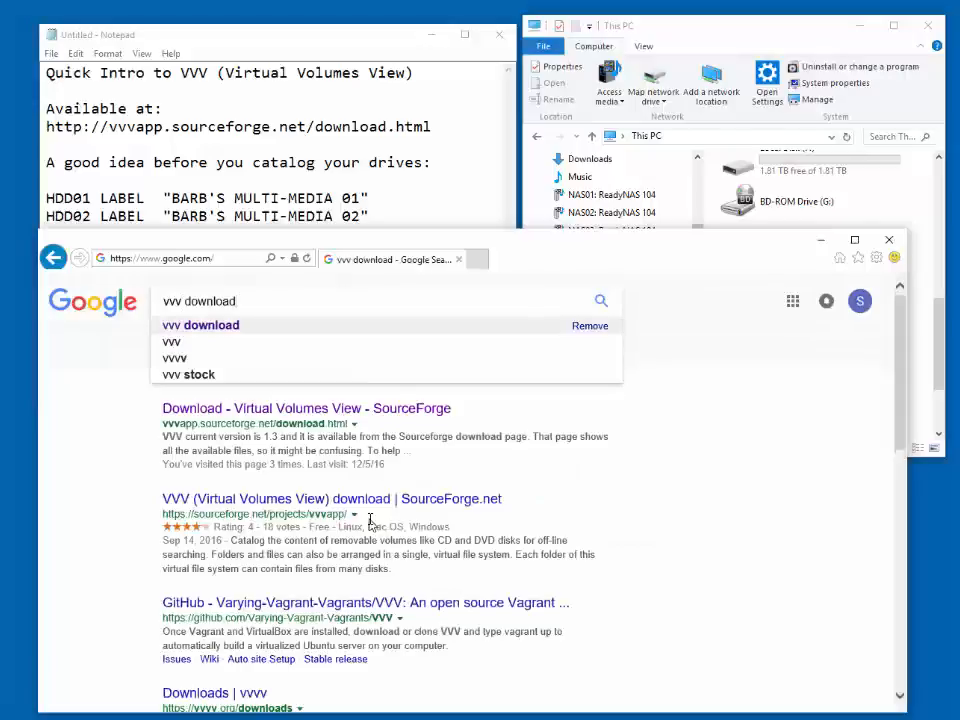
left_click(323, 410)
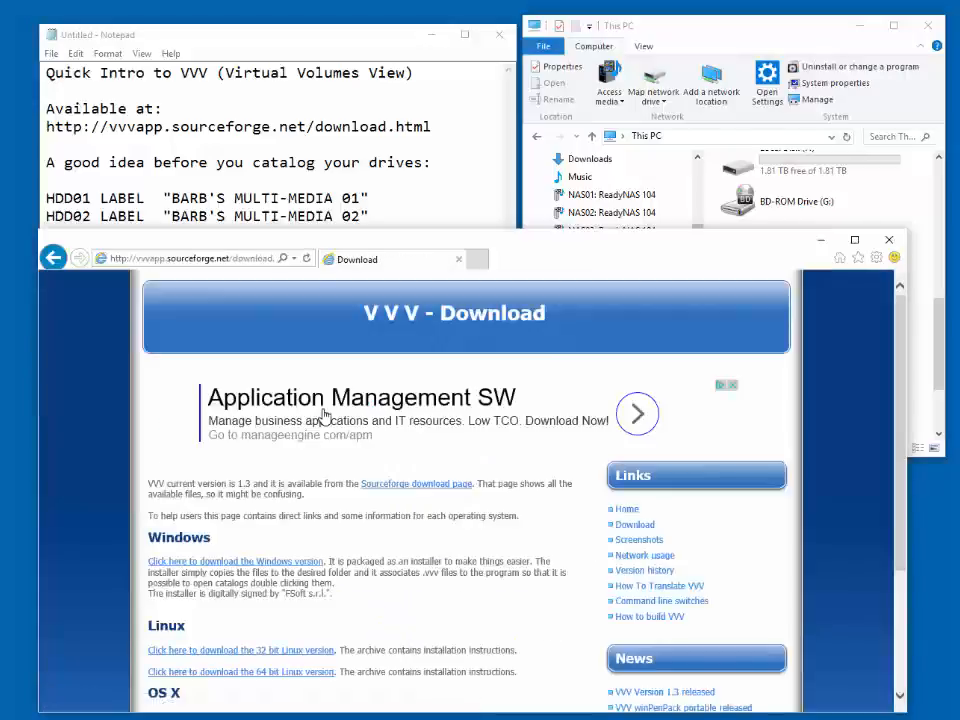
- Download the Windows version of VVV and save VVV-1.3-Setup.exe in the Downloads folder
left_click(265, 566)
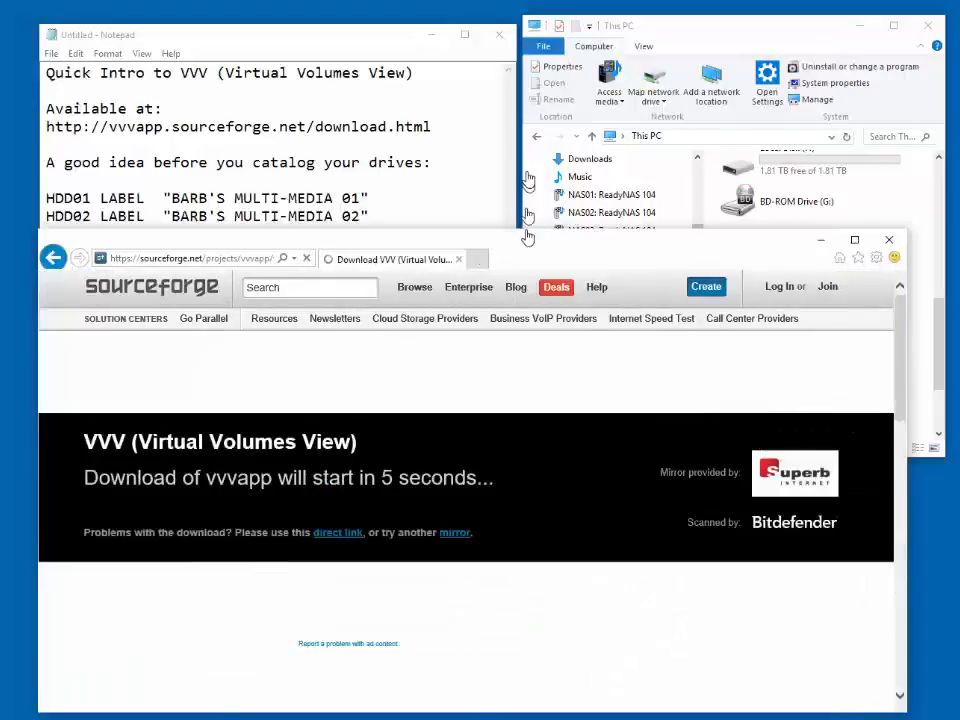
left_click_drag(527, 266, 527, 197)
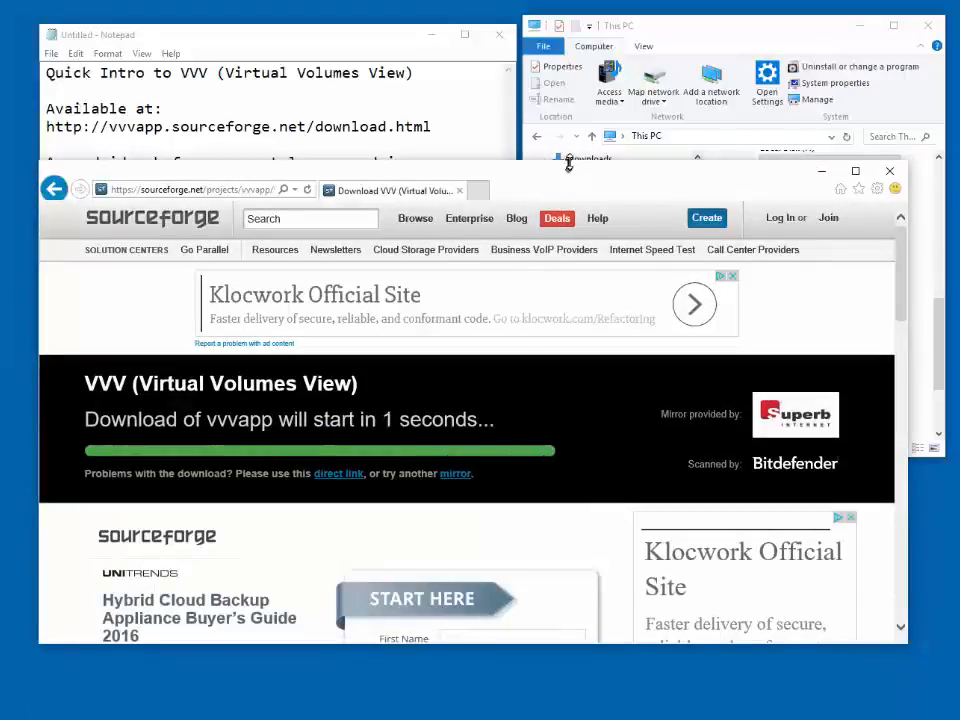
left_click_drag(569, 159, 567, 104)
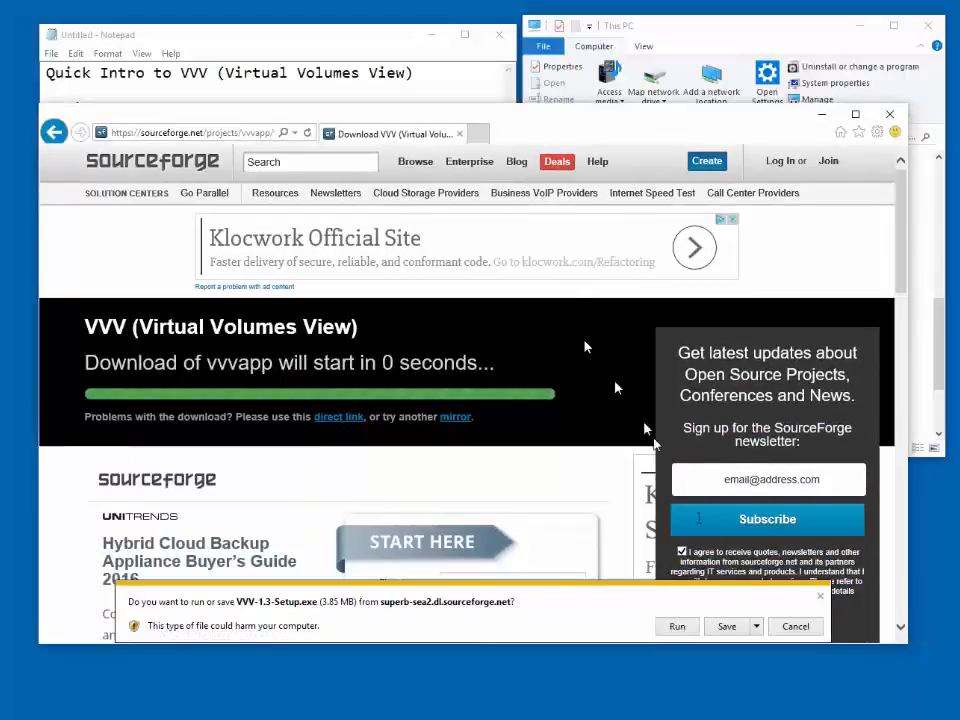
left_click(757, 627)
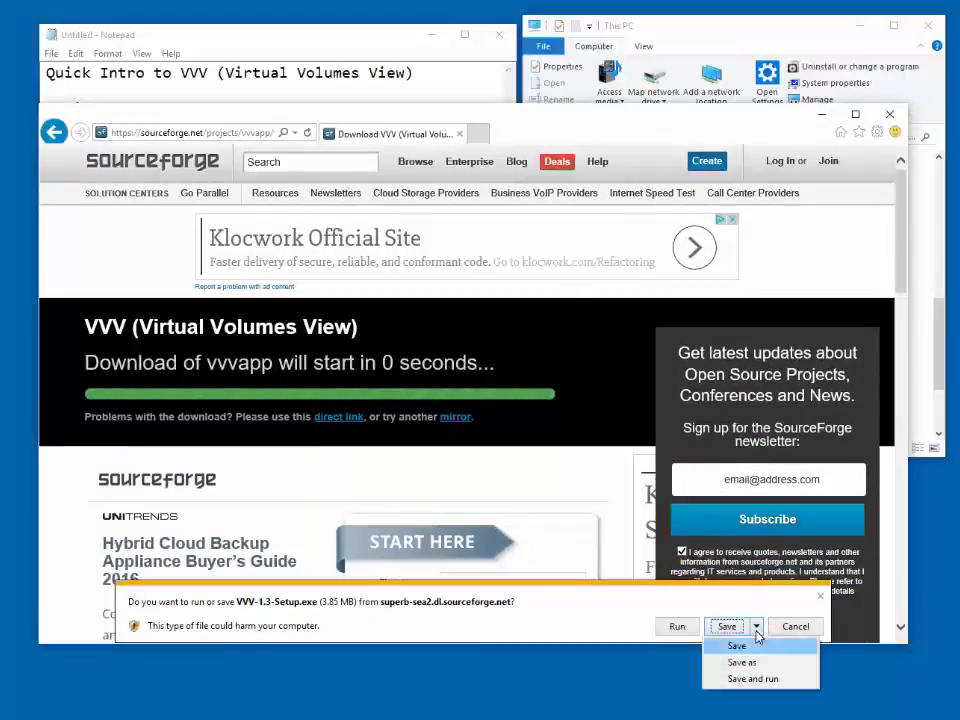
left_click(739, 663)
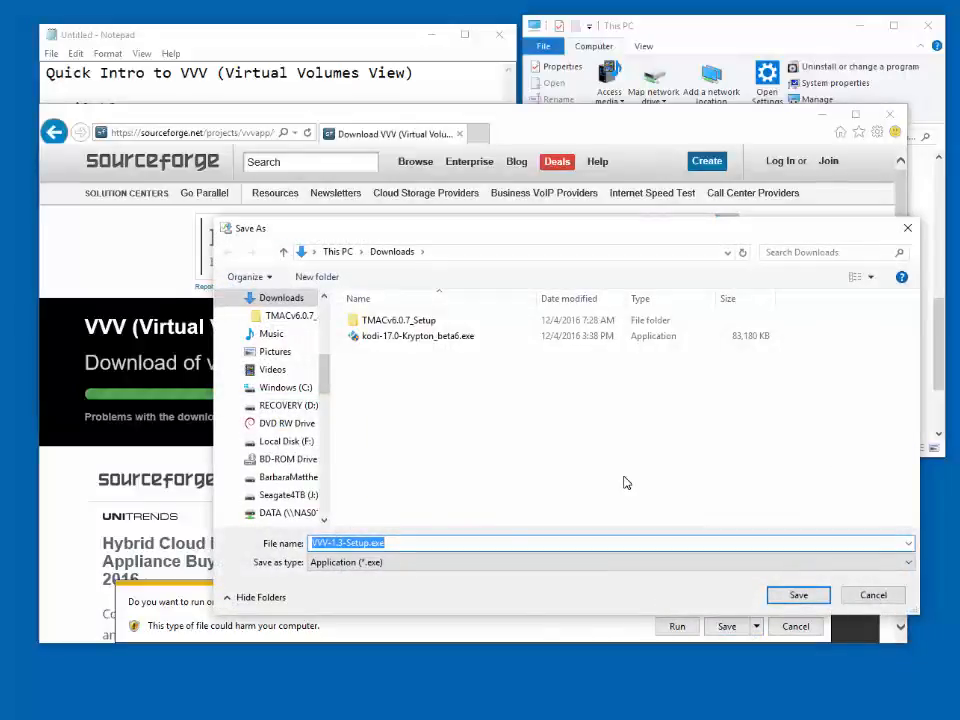
key("Return")
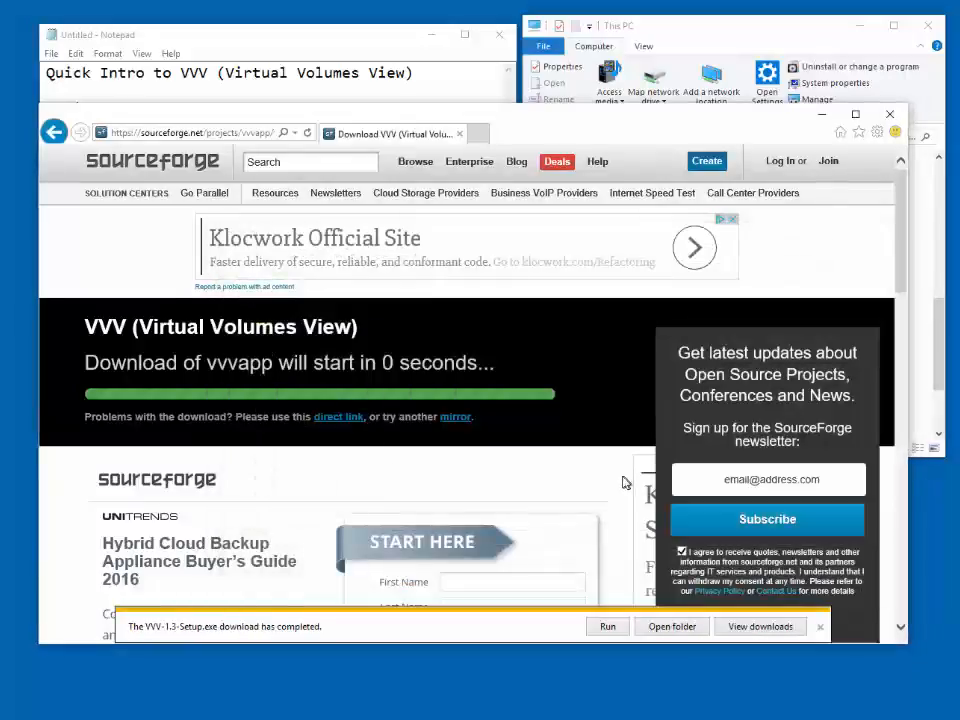
- Run VVV-1.3-Setup.exe from the Downloads folder and choose English as the setup language
left_click(664, 630)
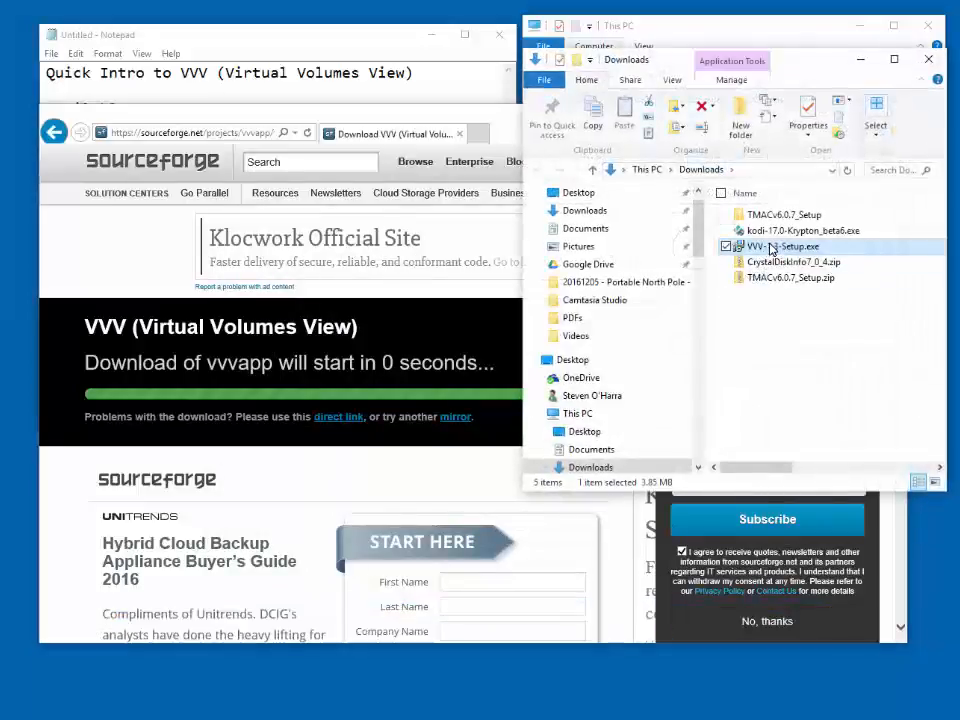
double_click(771, 250)
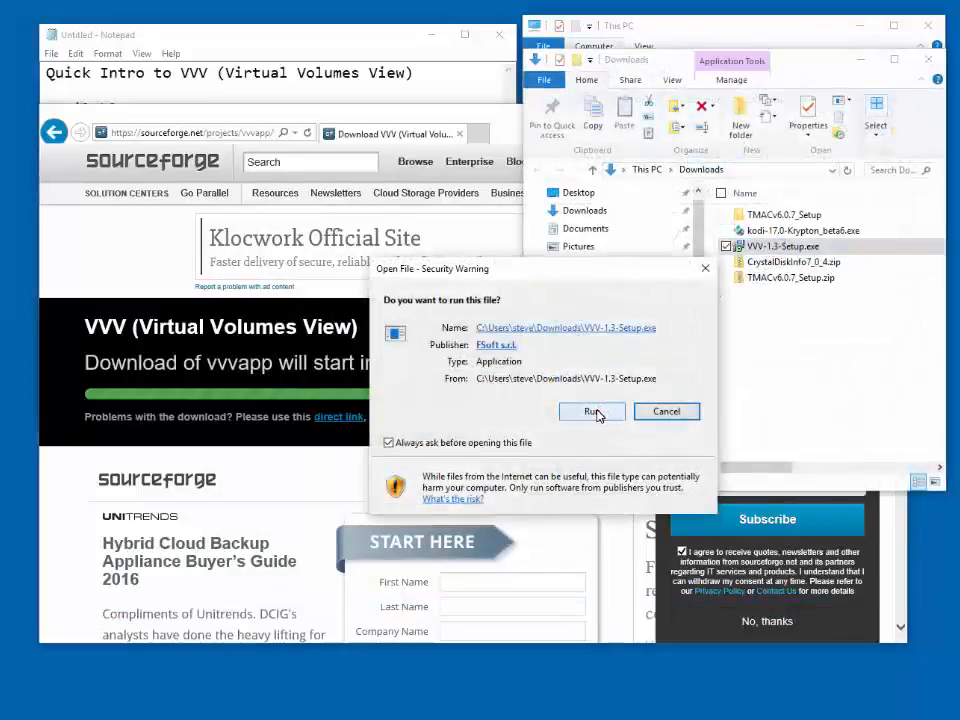
left_click(593, 411)
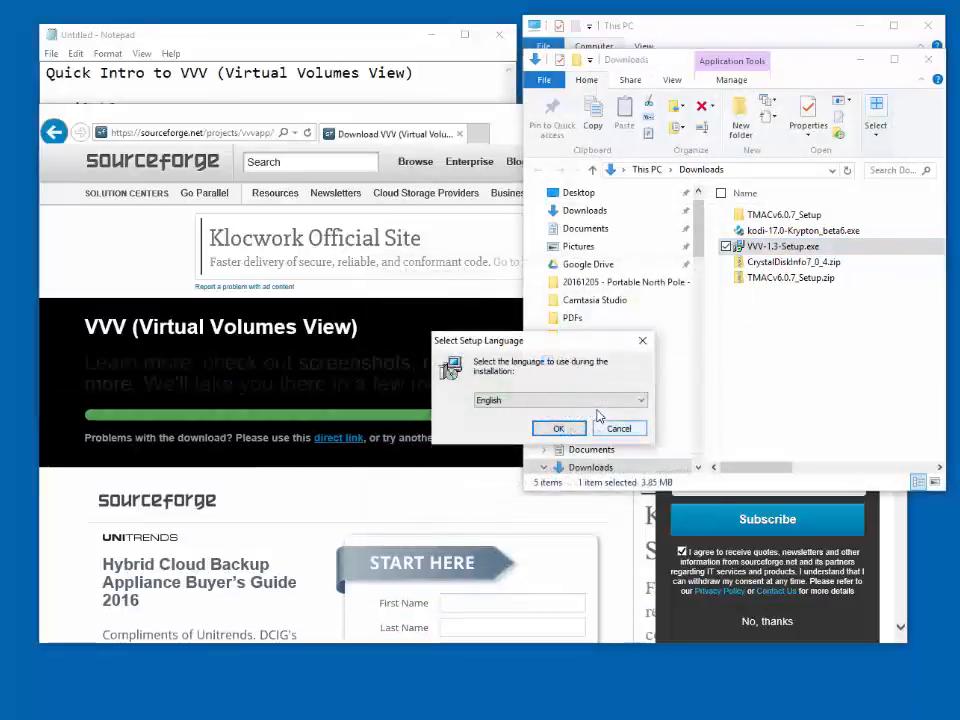
left_click(565, 428)
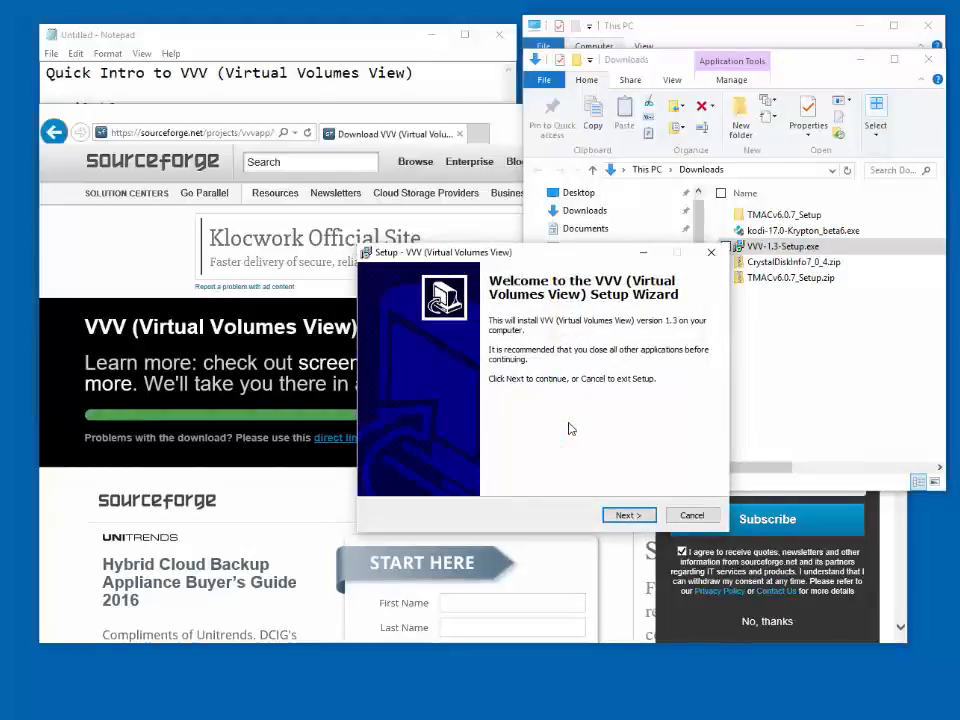
- Accept the VVV license agreement and install into the existing folder C:\Program Files (x86)\VVV (Virtual Volumes View)
left_click(629, 515)
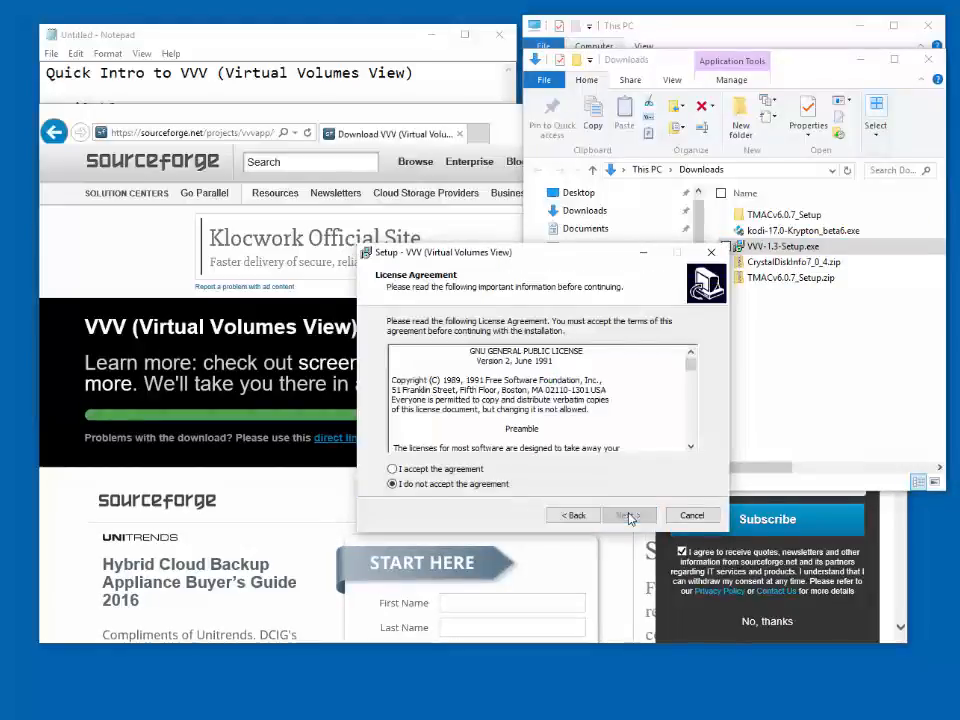
left_click(392, 468)
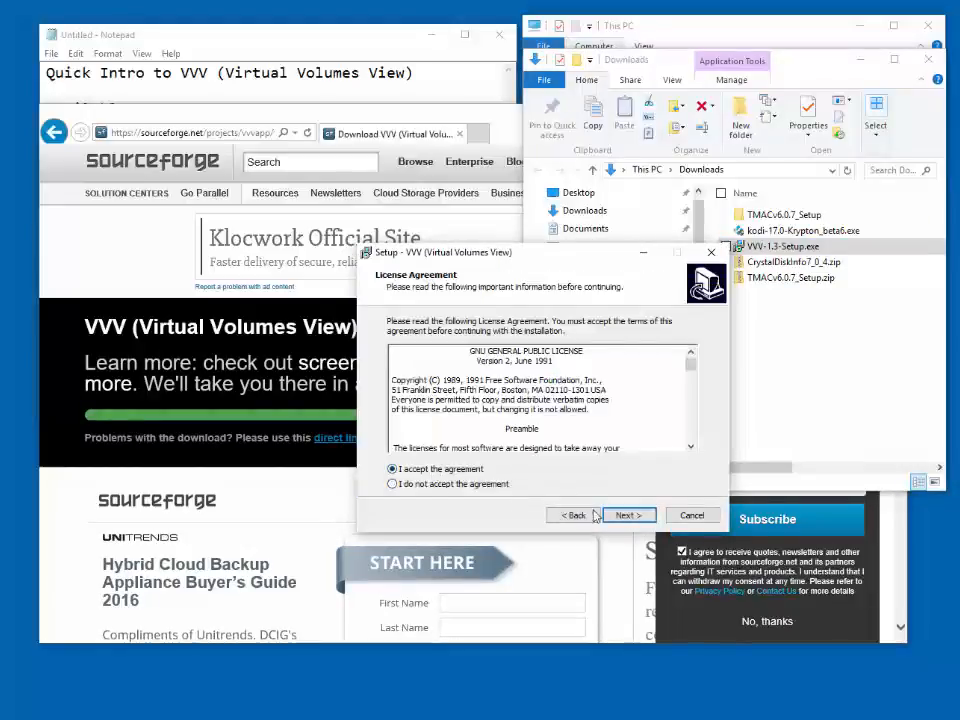
left_click(624, 518)
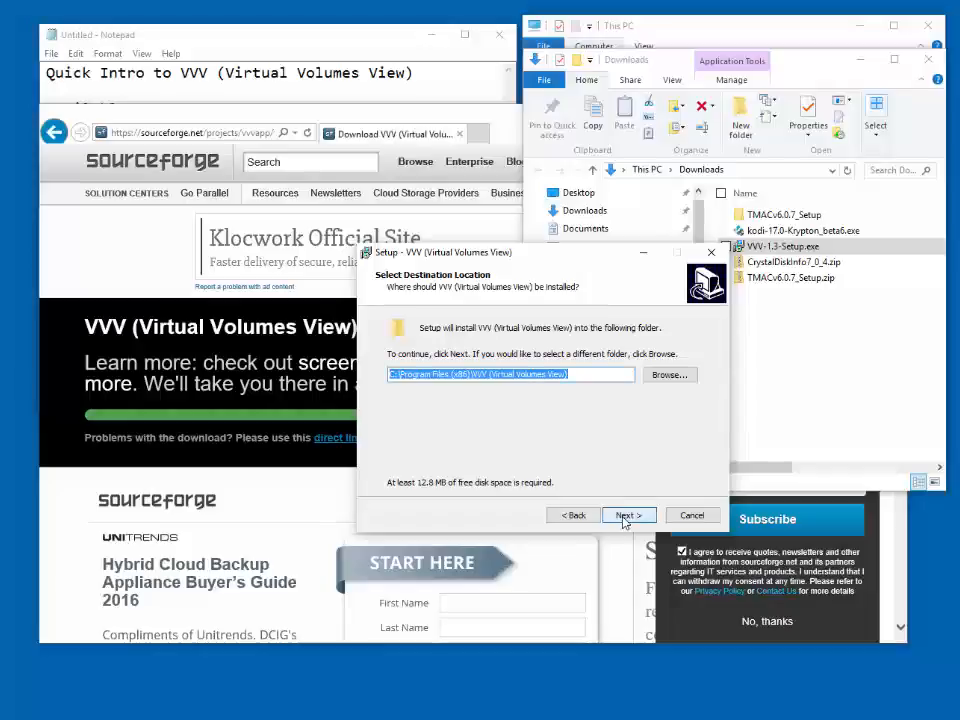
left_click(625, 517)
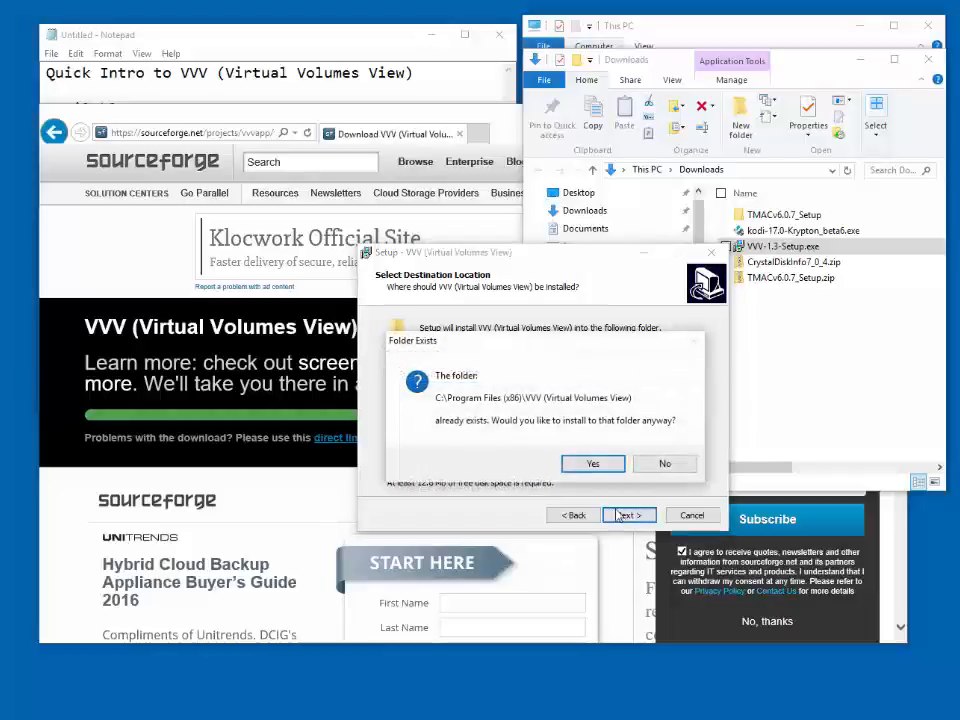
left_click(590, 464)
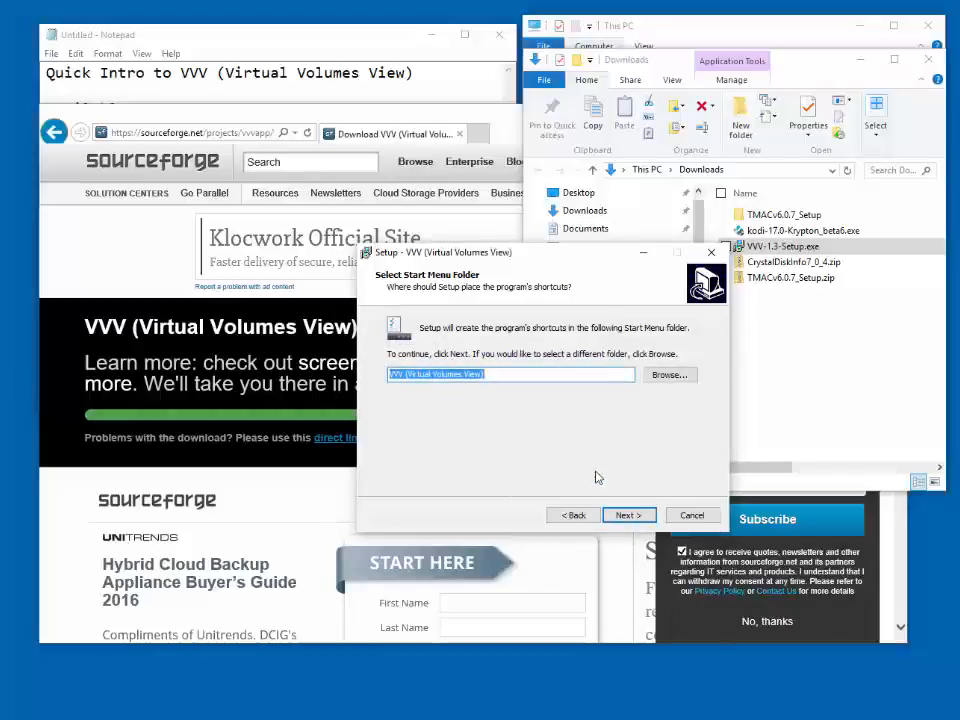
- Complete the VVV installation with the default Start Menu folder and a desktop icon
left_click(624, 515)
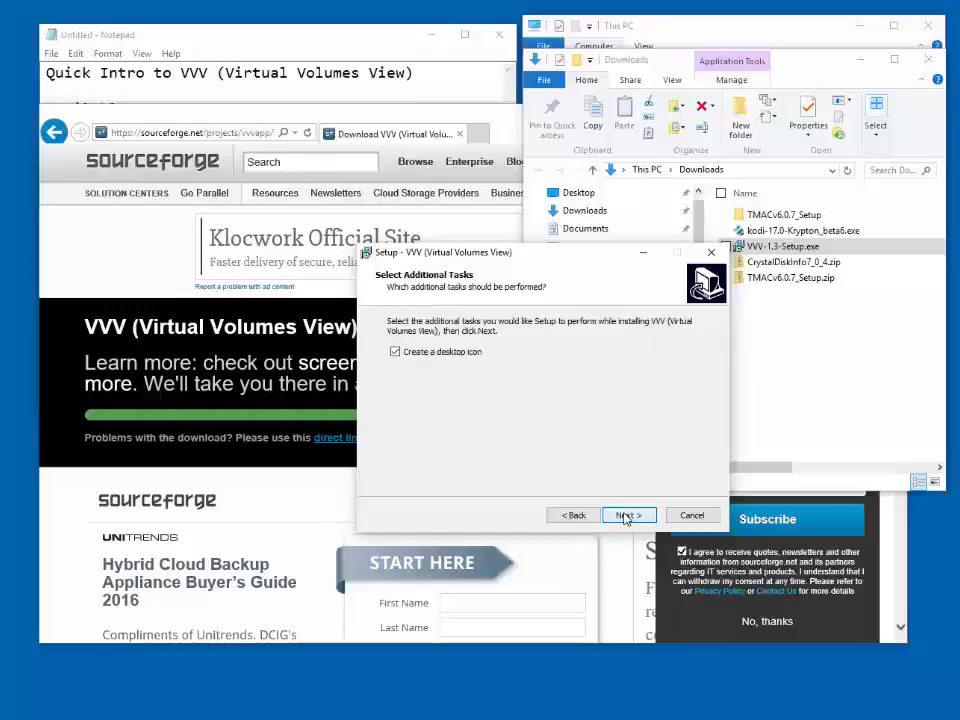
left_click(626, 516)
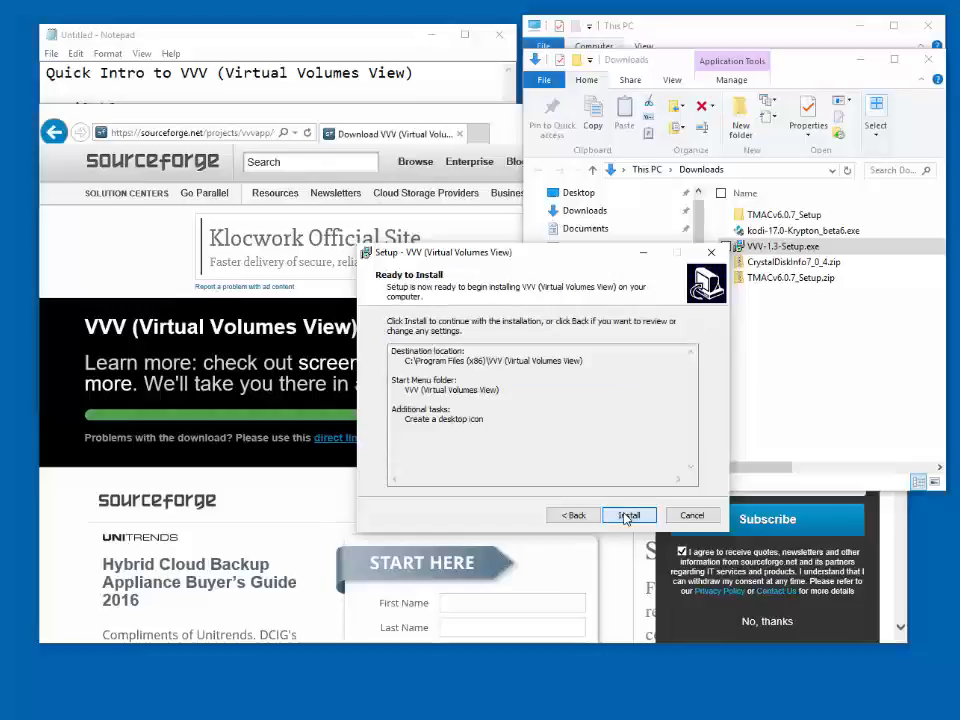
left_click(627, 516)
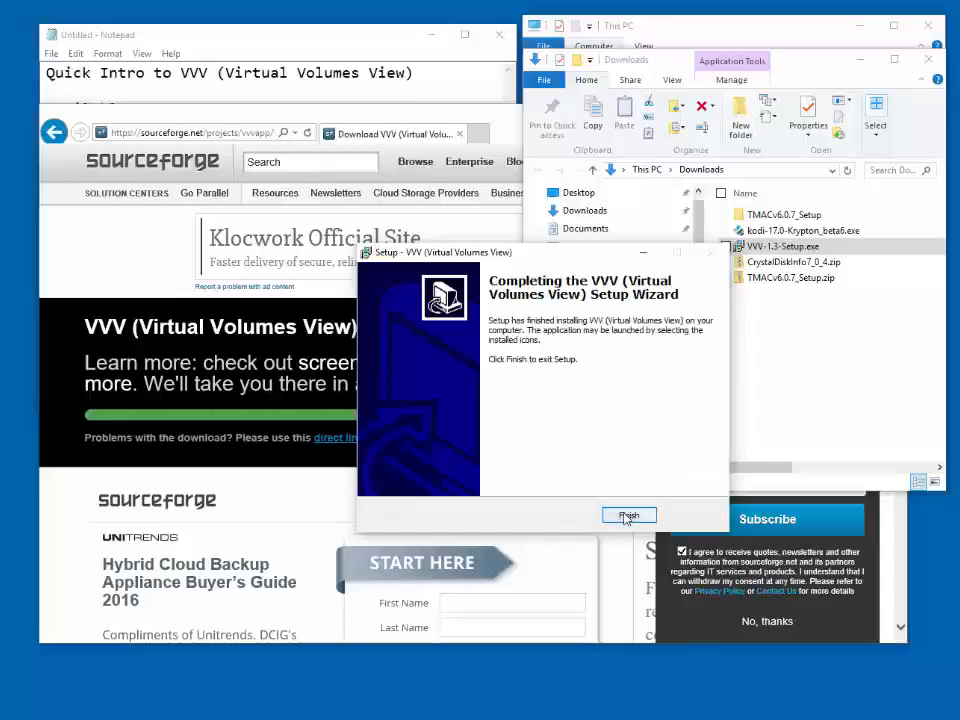
left_click(624, 516)
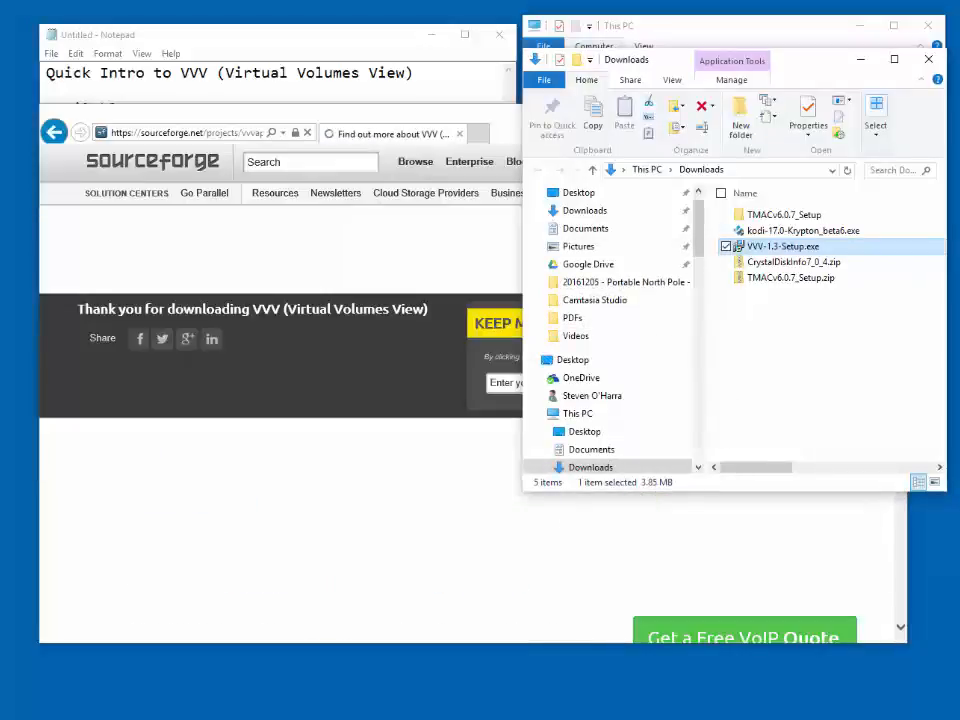
- Minimize the browser window and select the VVV shortcut on the desktop
left_click(502, 124)
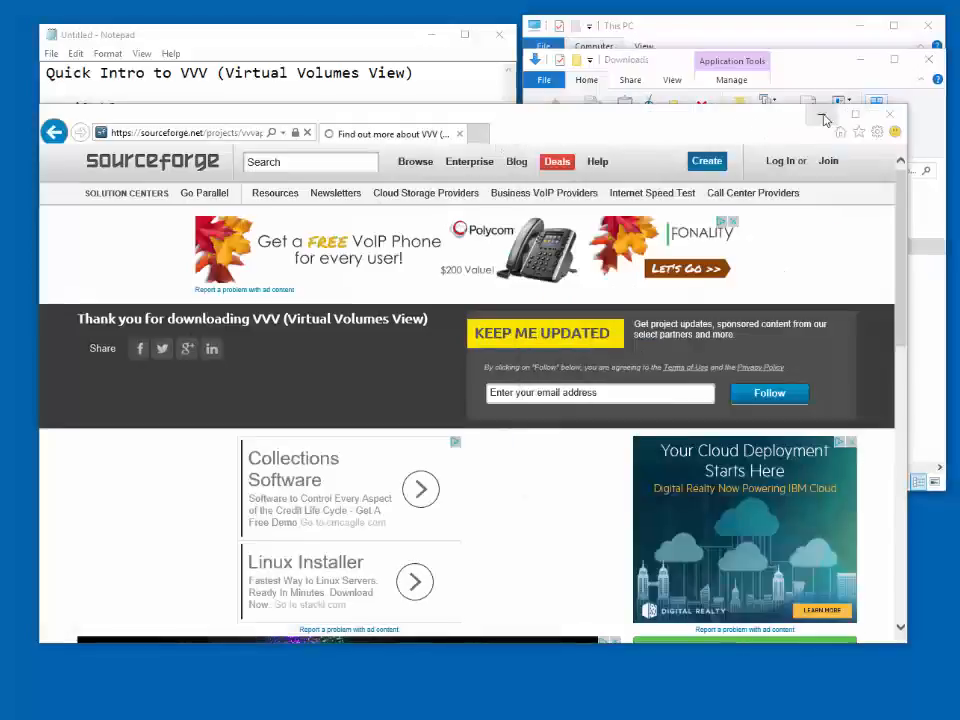
left_click(821, 117)
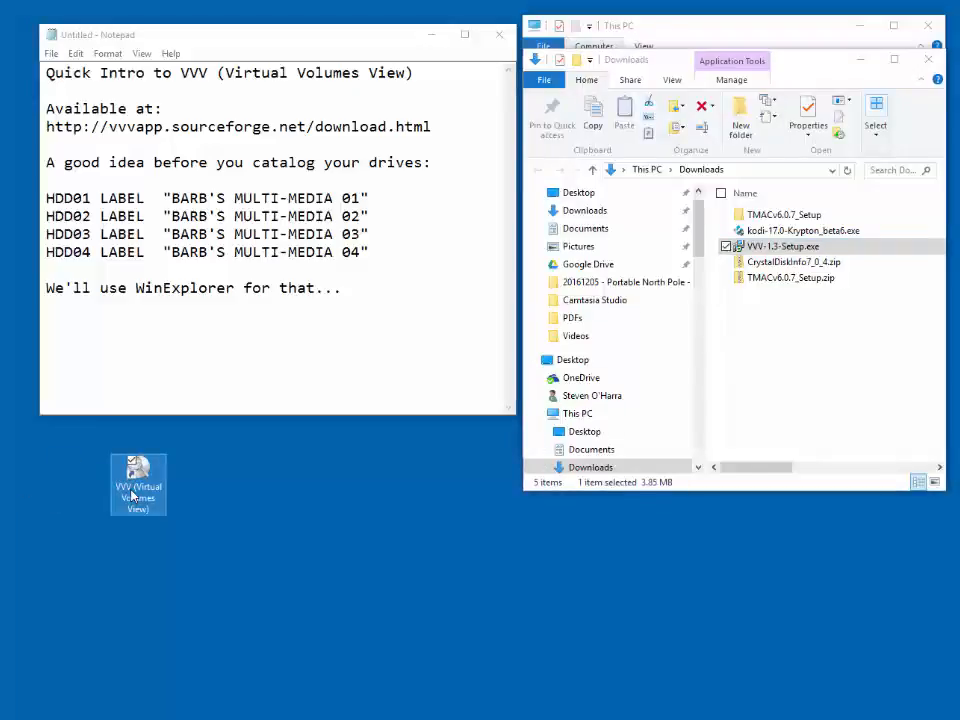
right_click(139, 495)
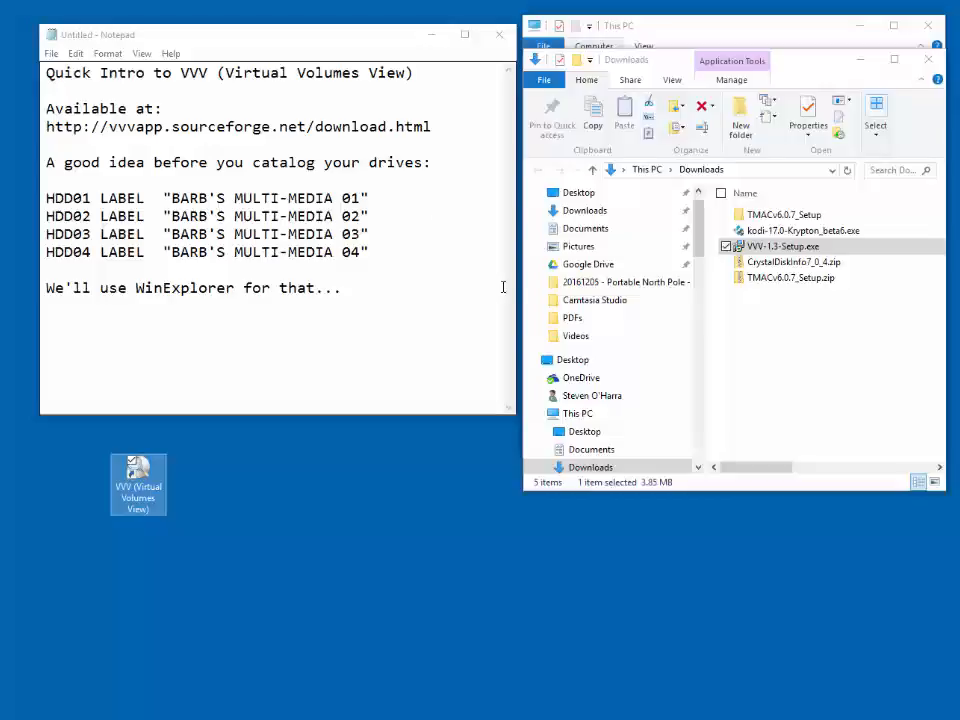
- Rename drive H: in This PC with the HDD01 label from the Notepad notes, ending in MULTI-MEDIA 01, and close that Explorer window
left_click(594, 418)
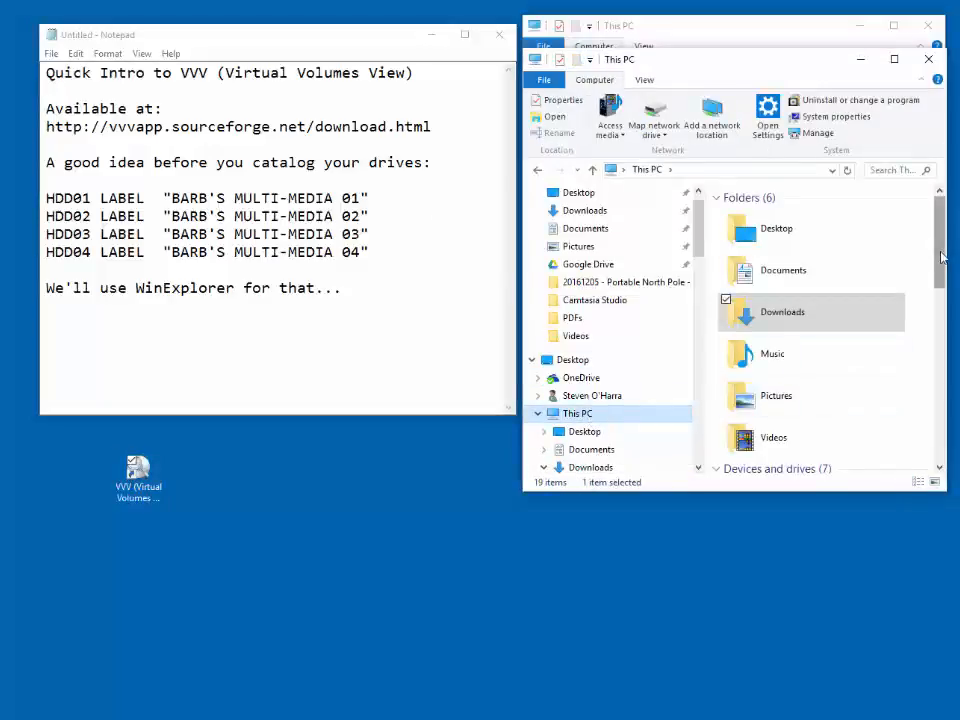
left_click_drag(940, 258, 954, 375)
left_click(842, 348)
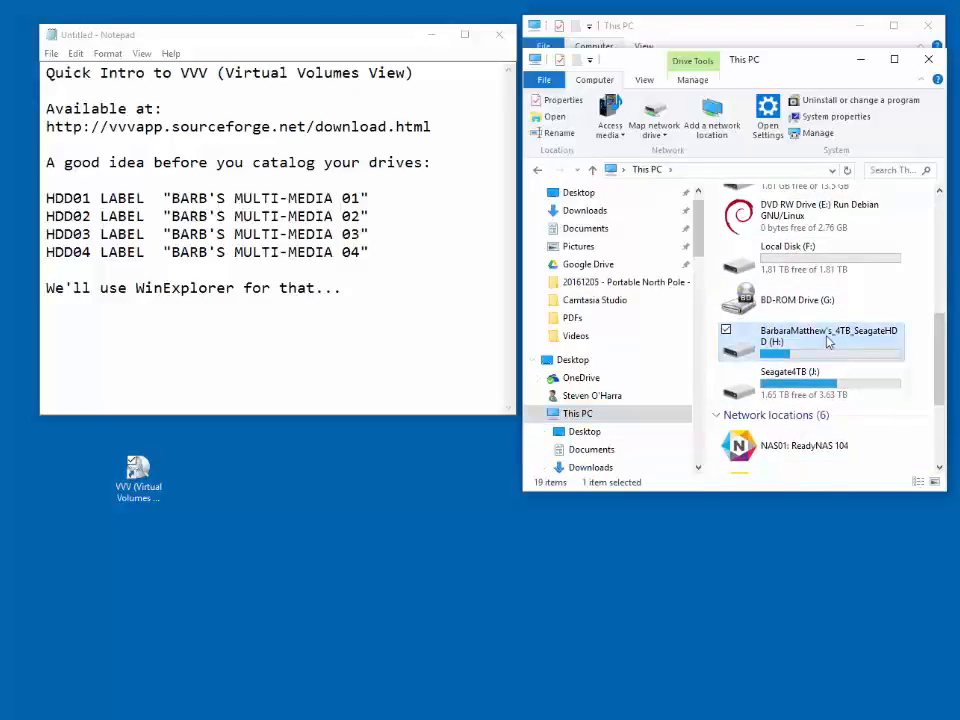
right_click(826, 343)
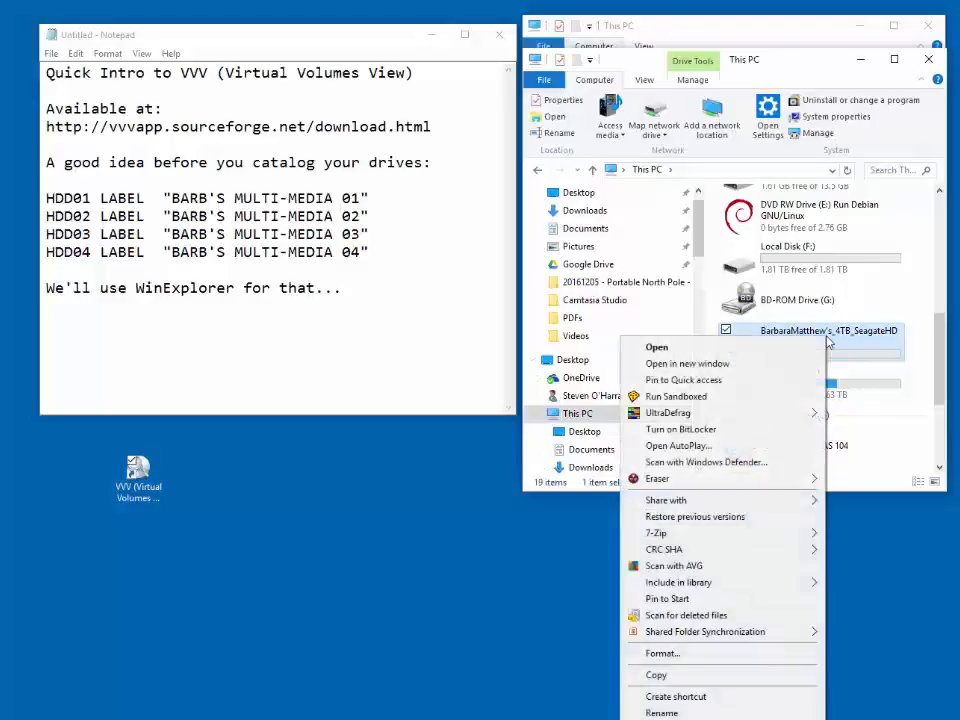
left_click(662, 713)
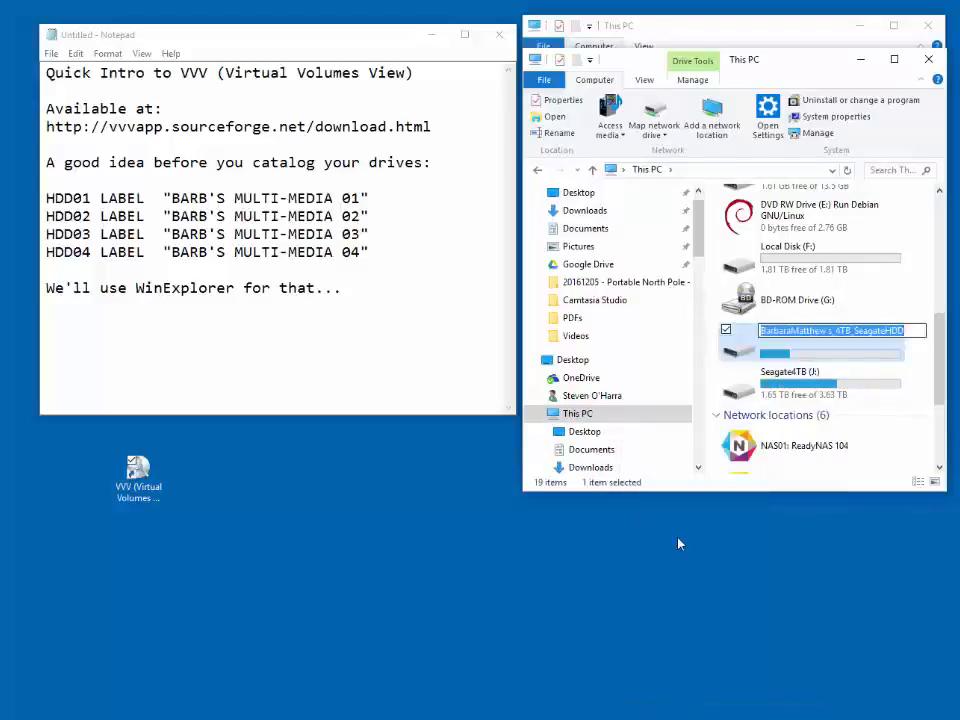
left_click_drag(364, 203, 172, 200)
key("ctrl+c")
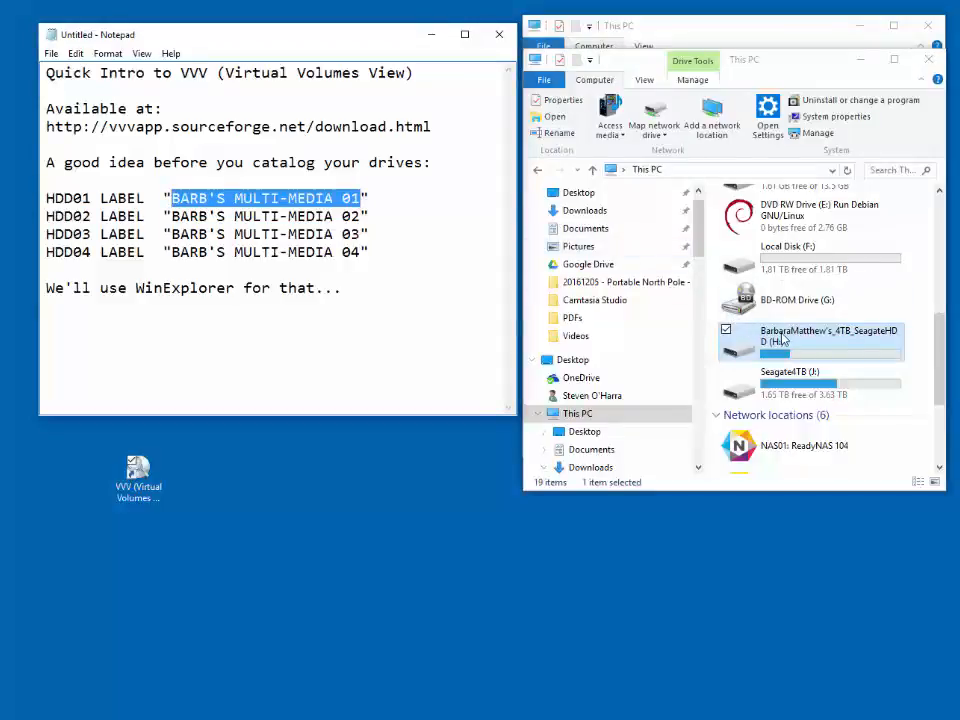
right_click(781, 340)
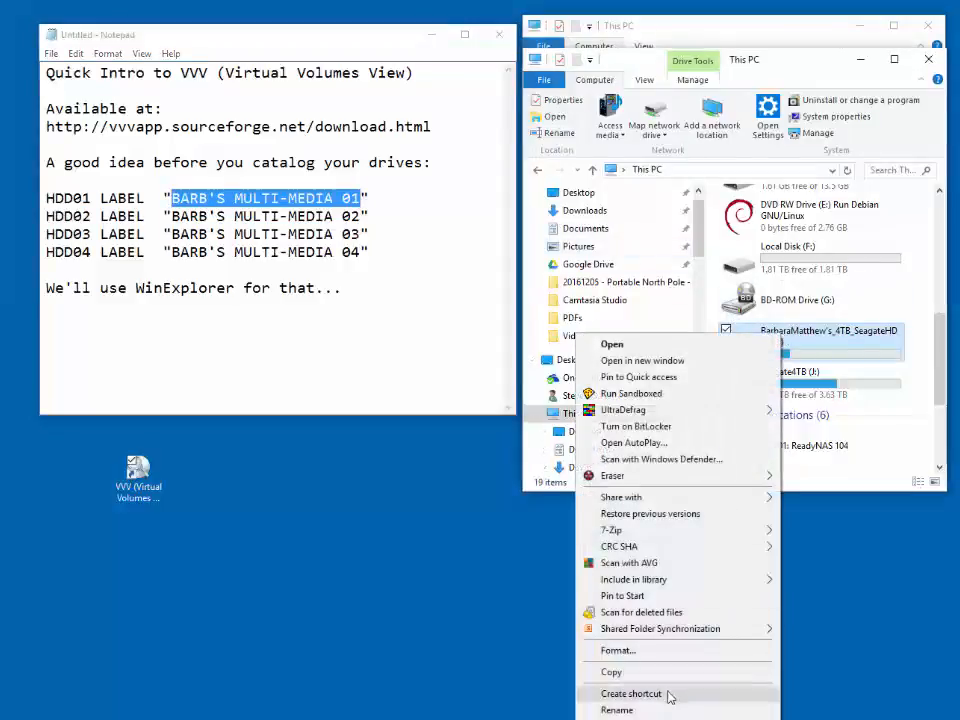
left_click(677, 708)
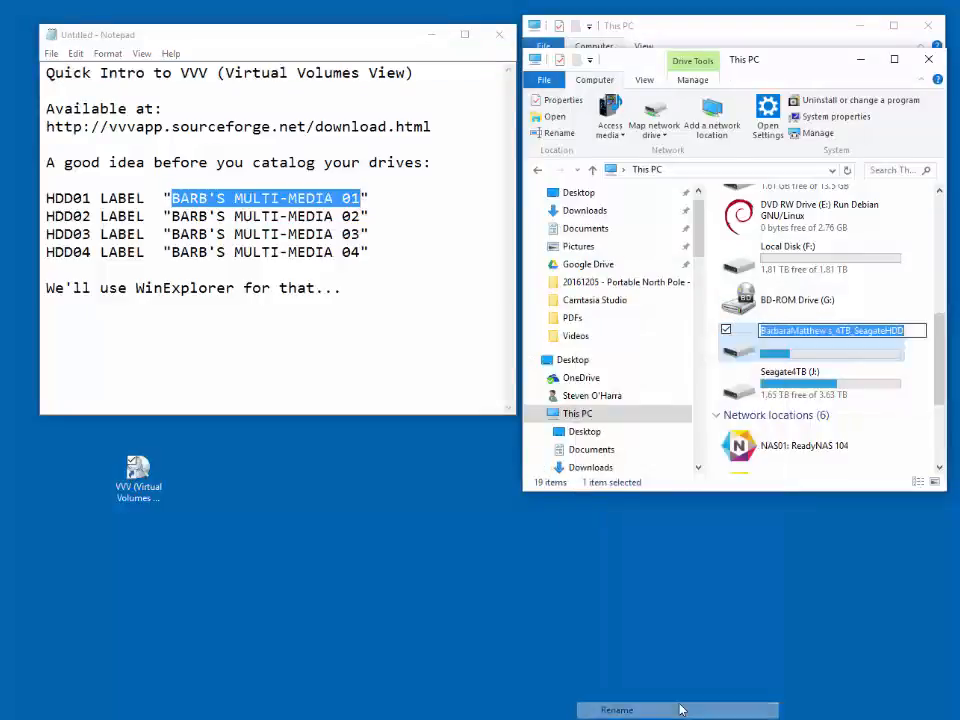
key("ctrl+v")
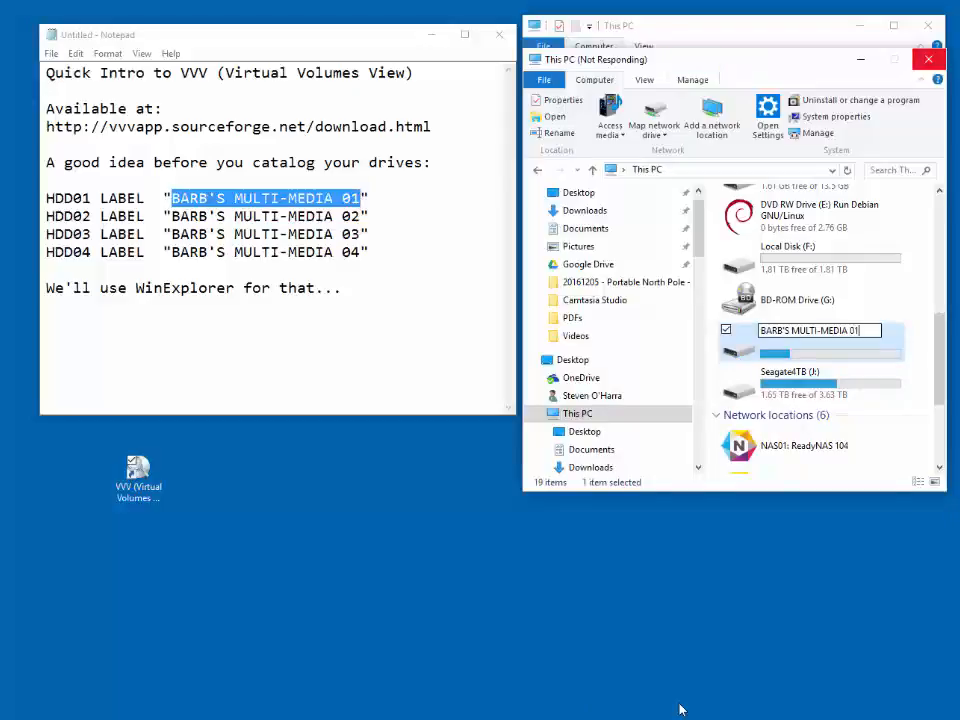
left_click(929, 60)
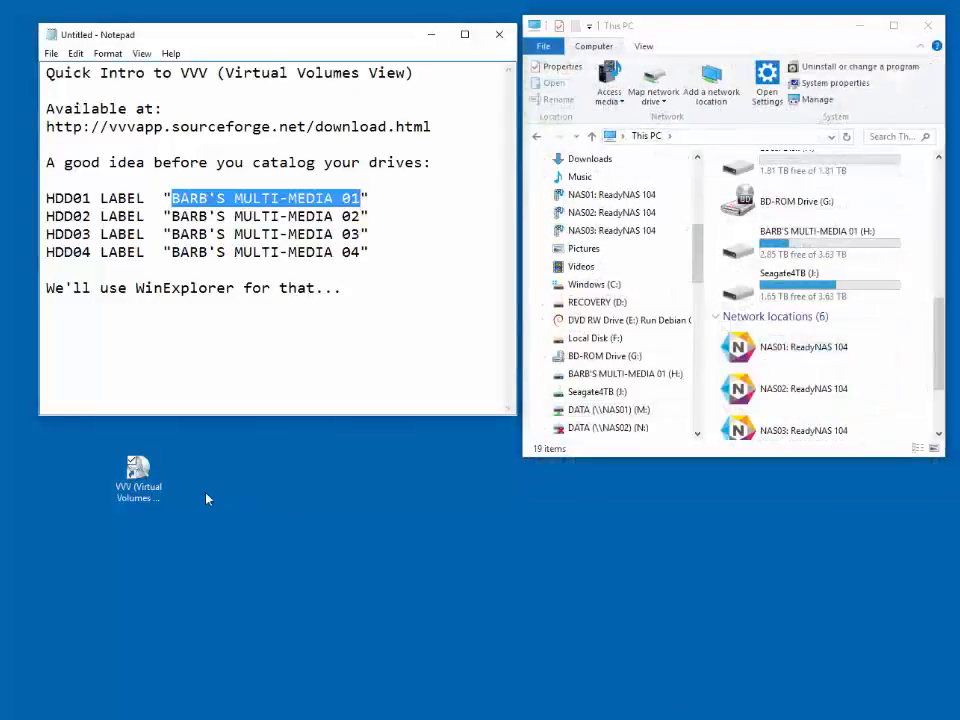
- Launch VVV from its desktop shortcut and place its window below the Notepad notes
double_click(137, 482)
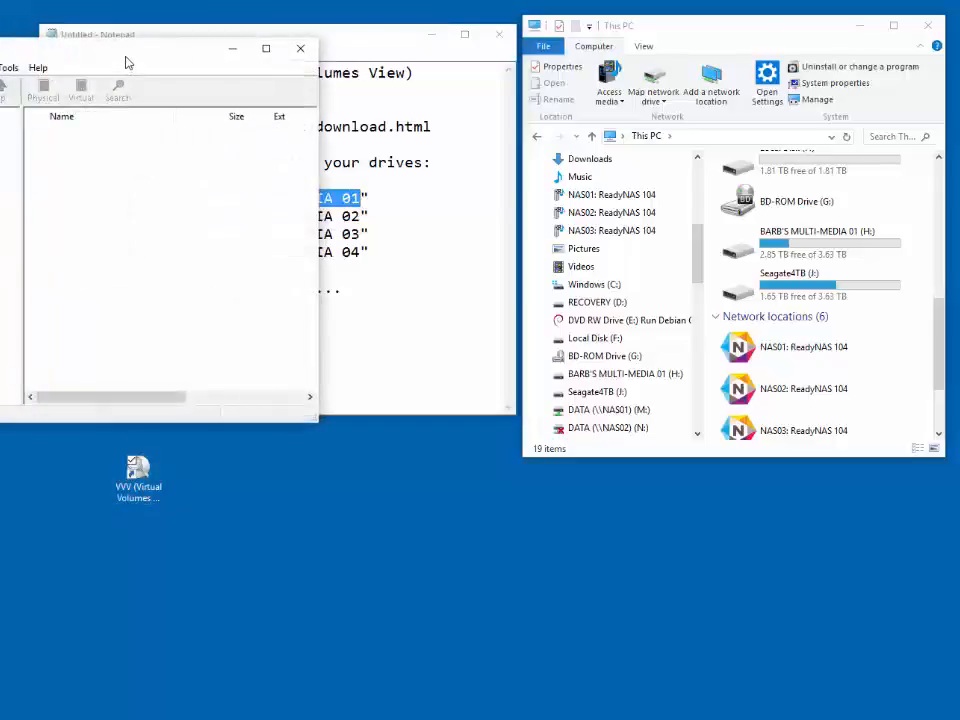
left_click_drag(126, 63, 316, 354)
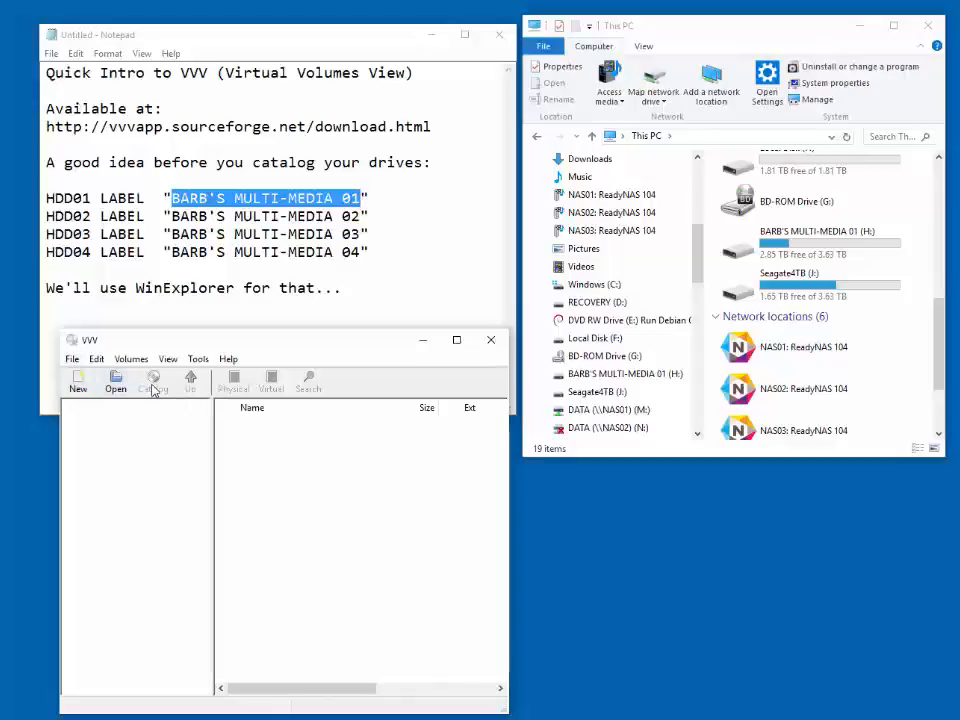
left_click(72, 359)
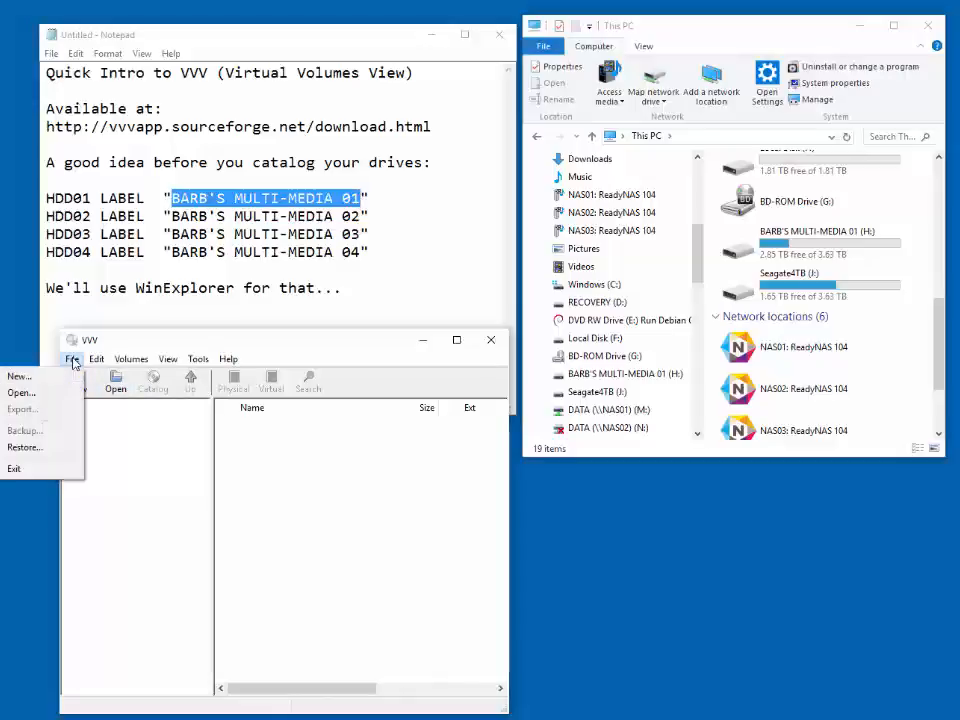
left_click(150, 430)
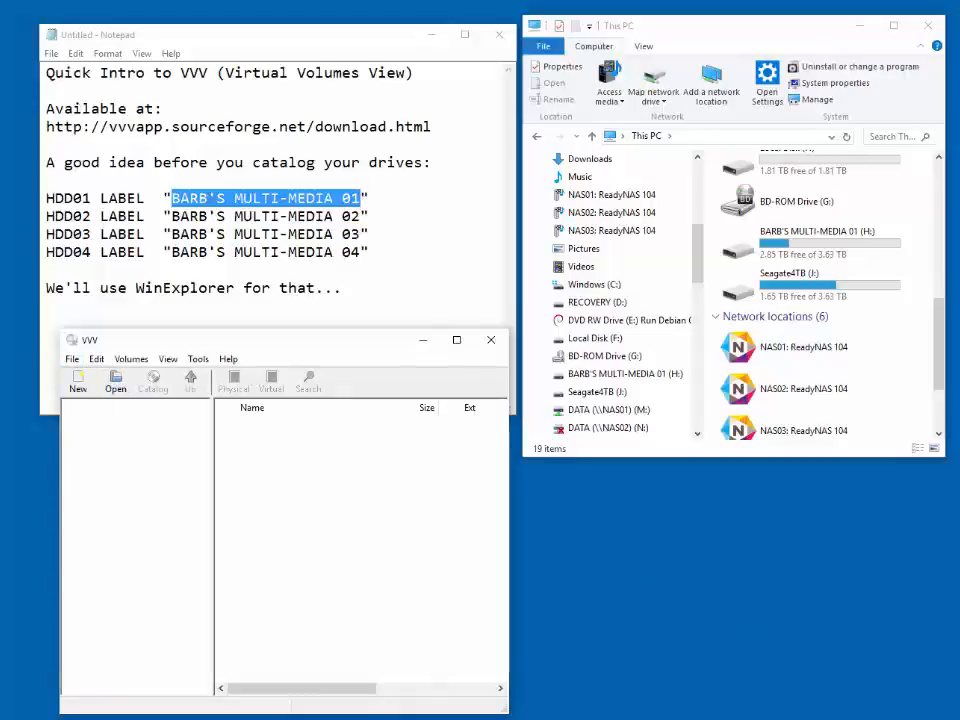
- Create a new catalog in the Downloads folder, named with the owner's first name in the possessive followed by Demo
key("ctrl+n")
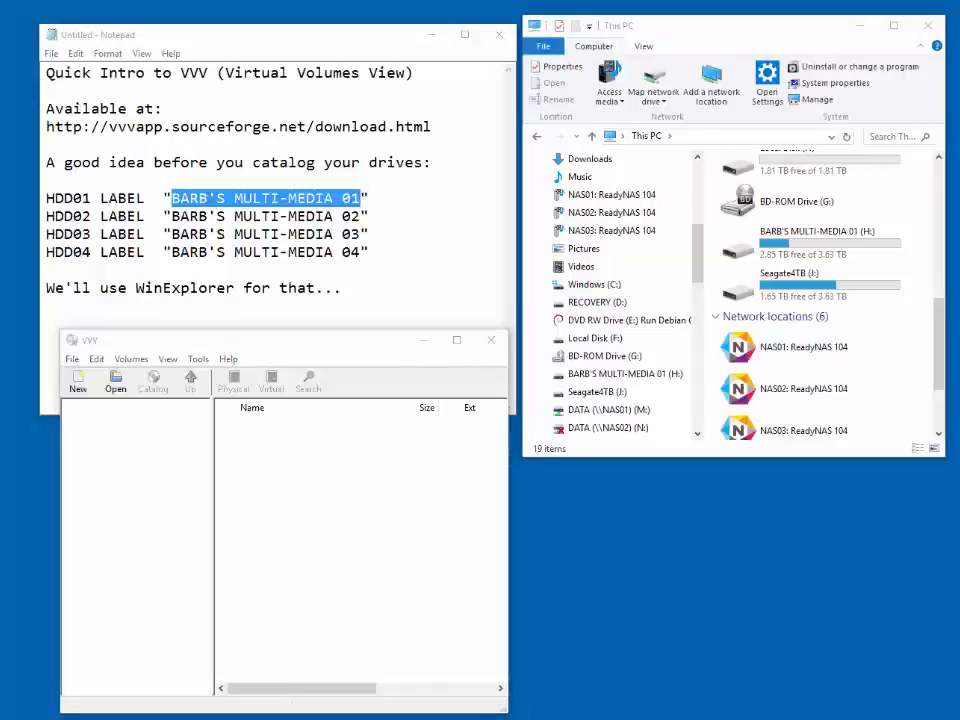
left_click(78, 388)
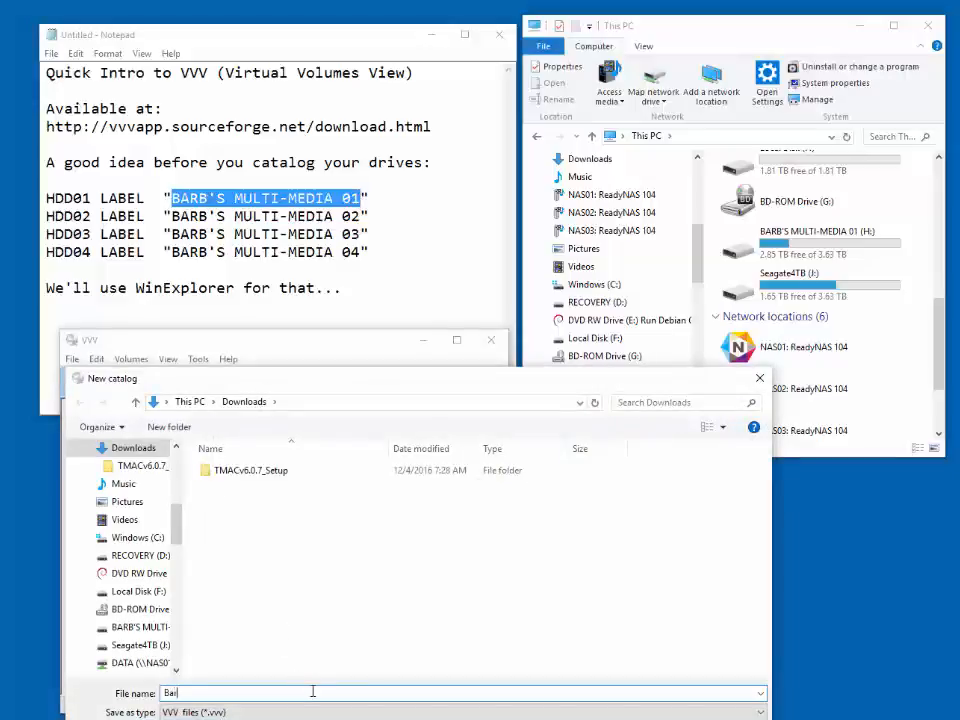
type("Barb's Demo")
key("Return")
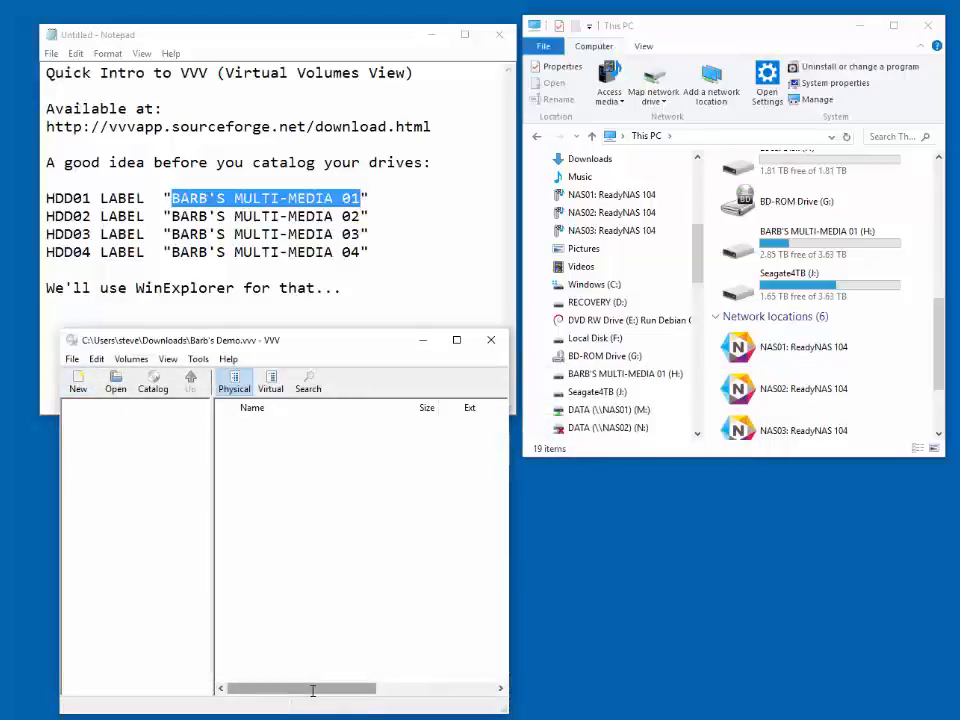
- Start cataloging a new volume and choose the MULTI-MEDIA 01 drive (H:) as its source
left_click(154, 385)
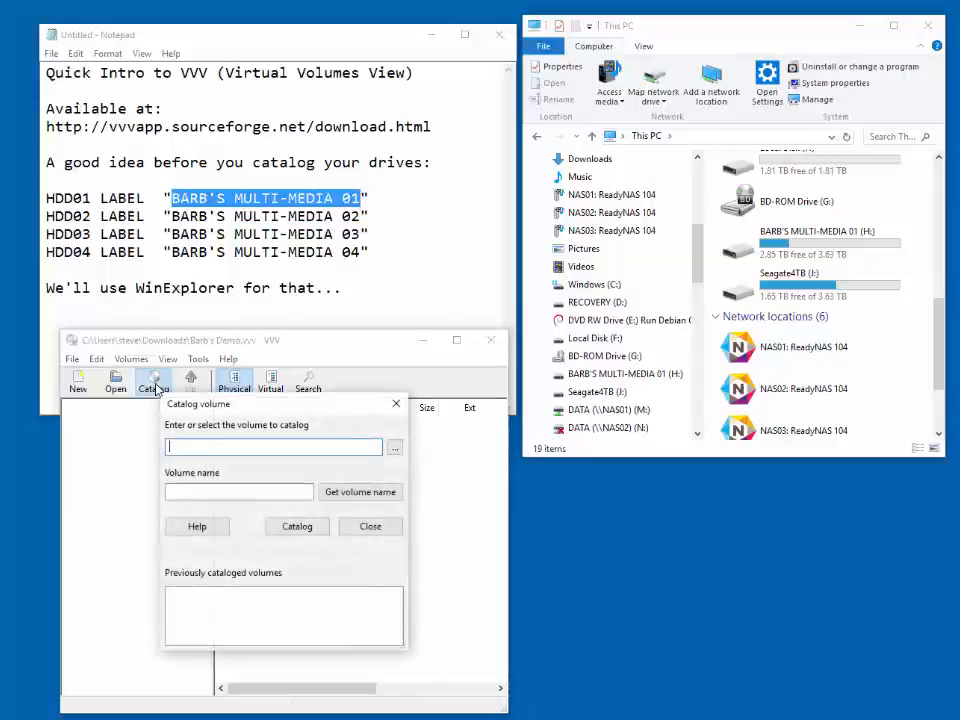
left_click(395, 452)
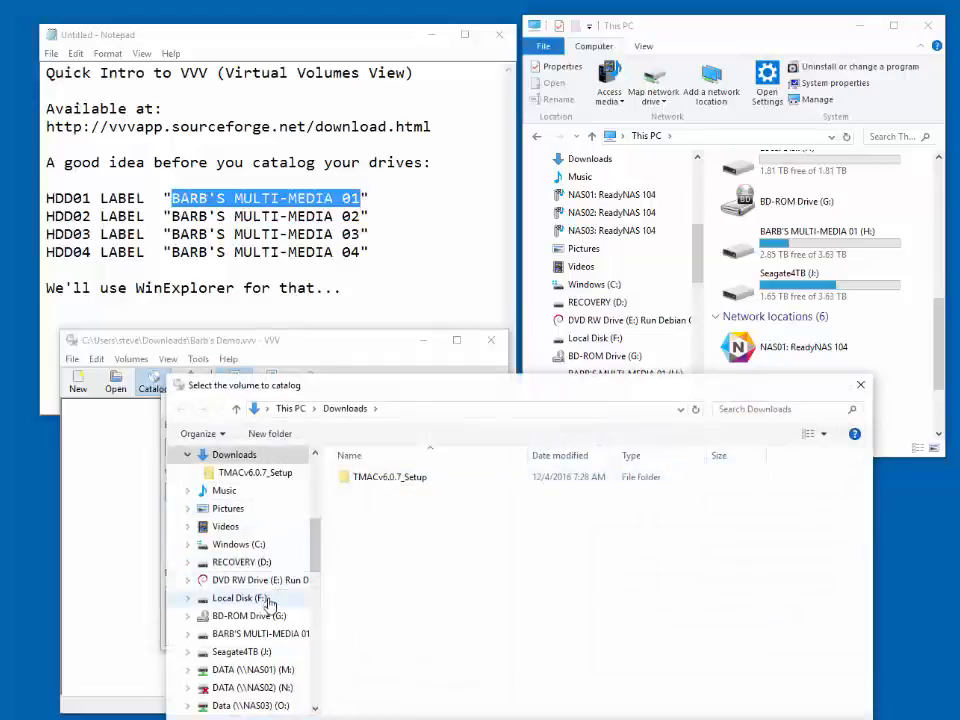
left_click(265, 634)
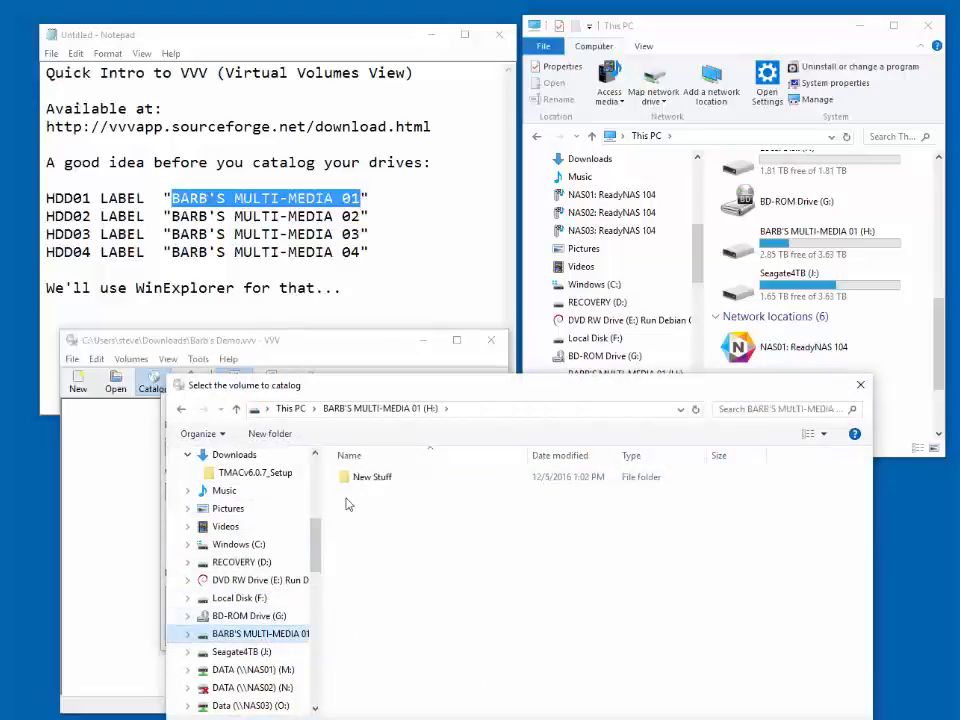
left_click(288, 406)
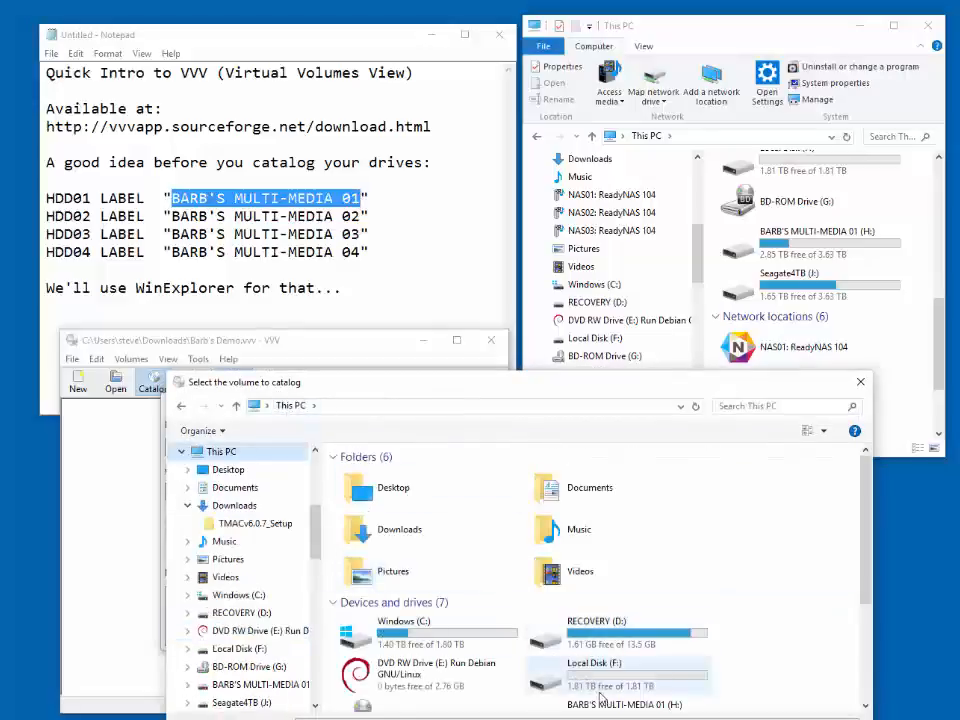
left_click(600, 704)
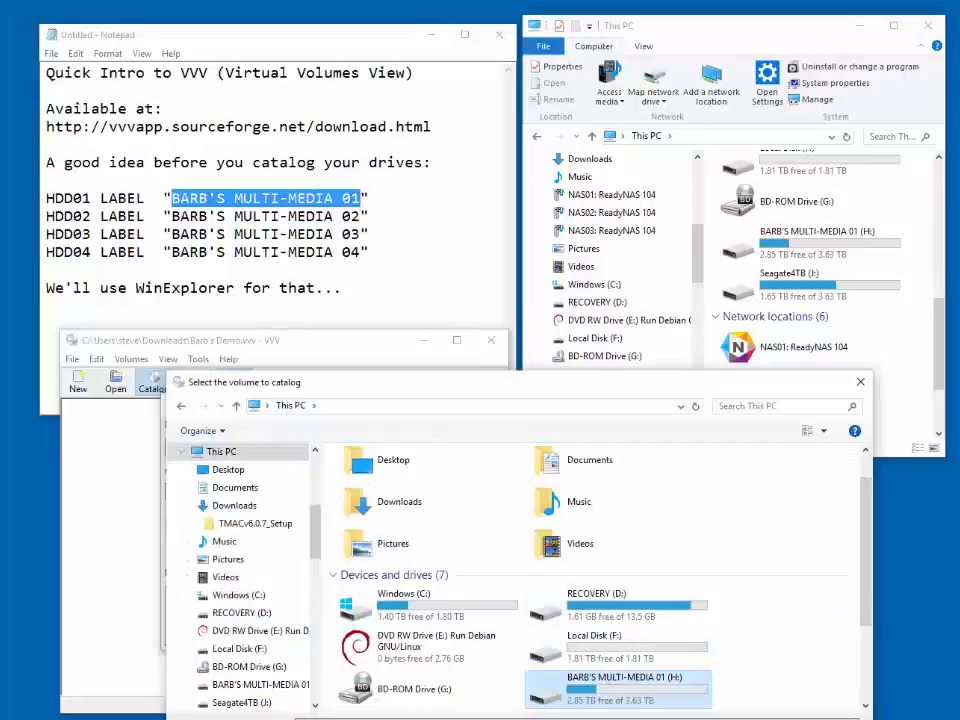
key("Return")
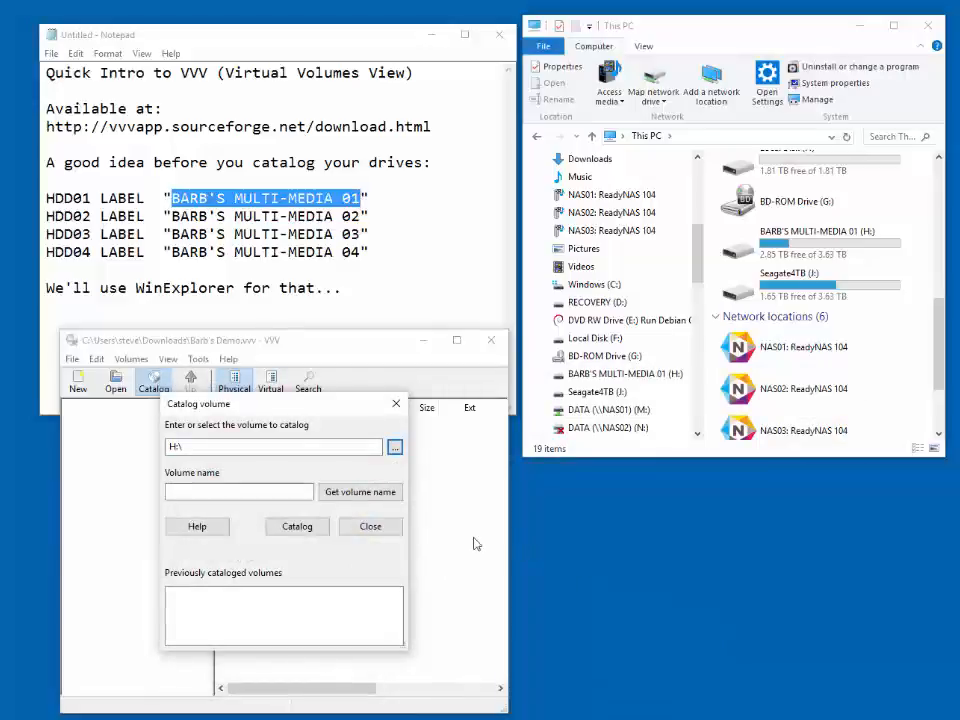
- Catalog drive H: under the volume name retrieved from the drive and close the cataloging dialog
left_click(311, 531)
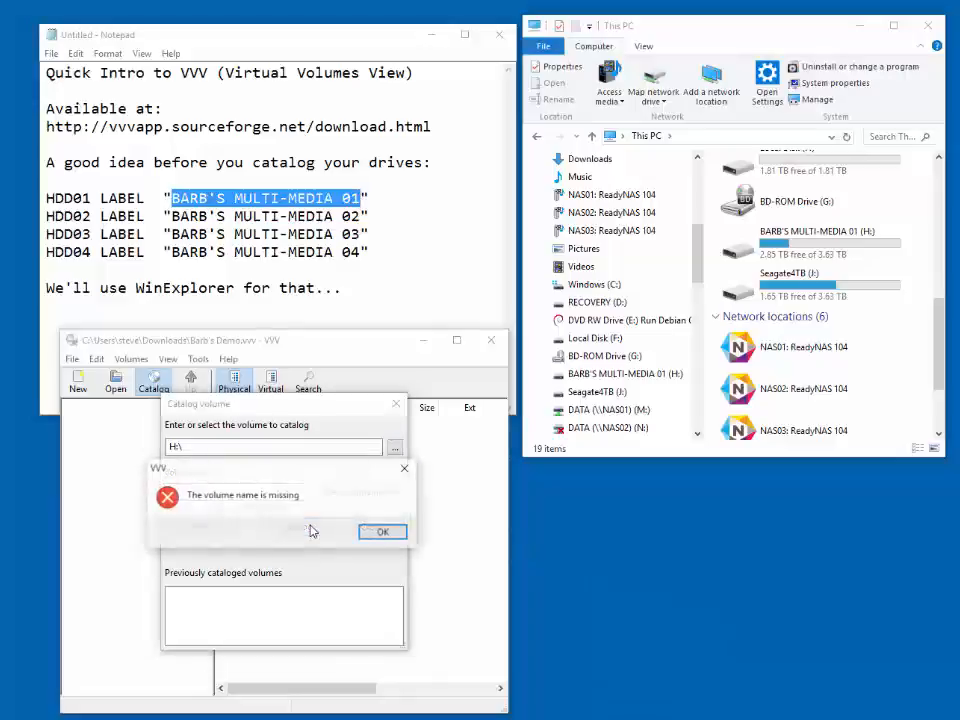
left_click(383, 532)
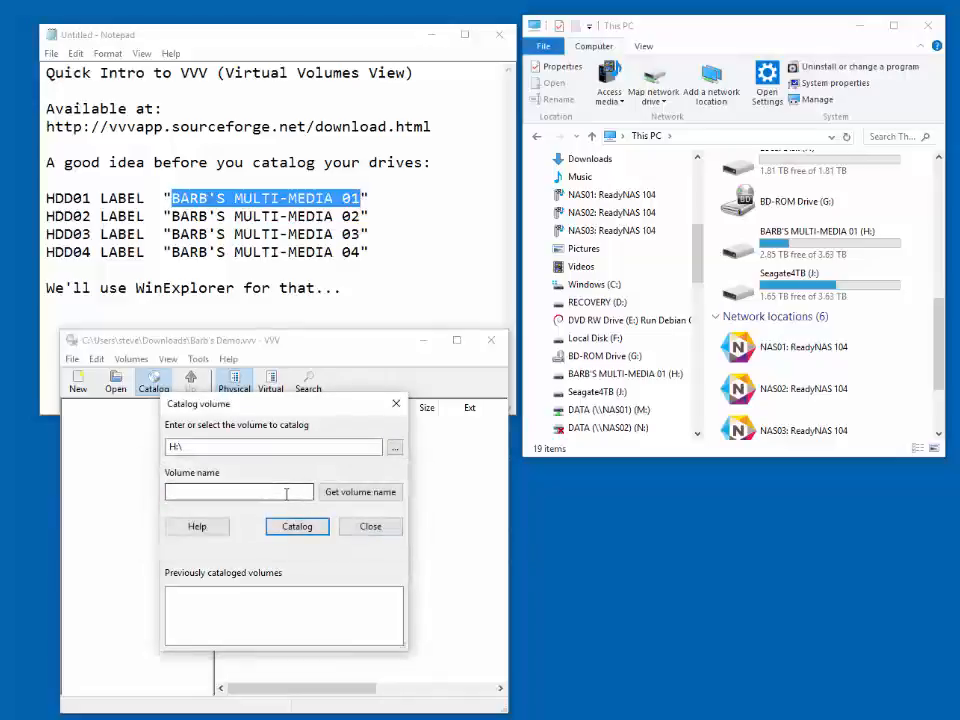
left_click(360, 492)
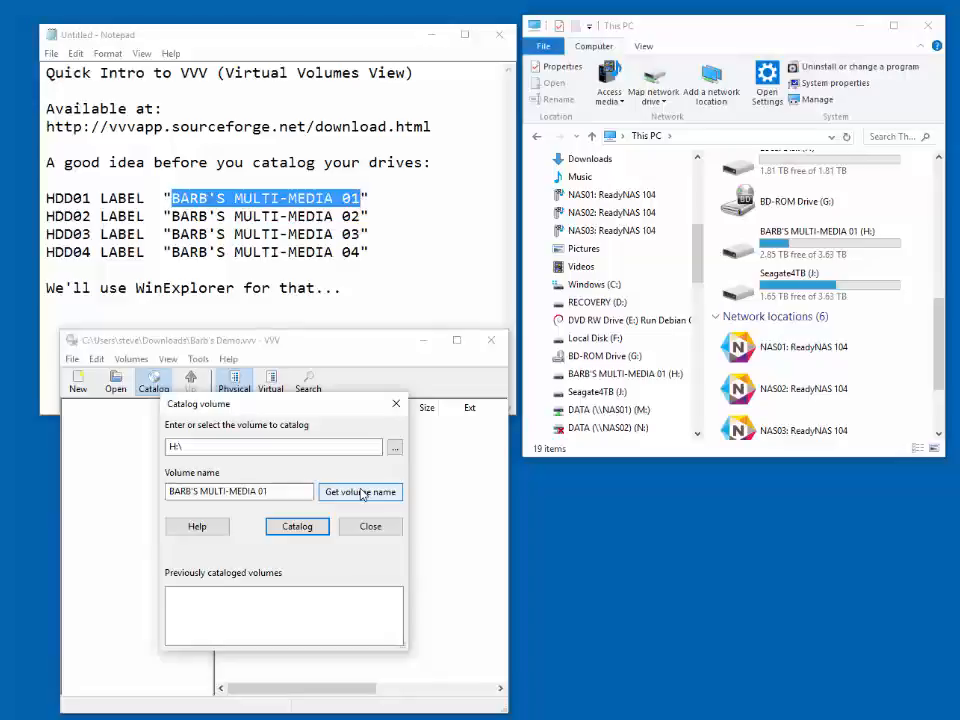
left_click(296, 526)
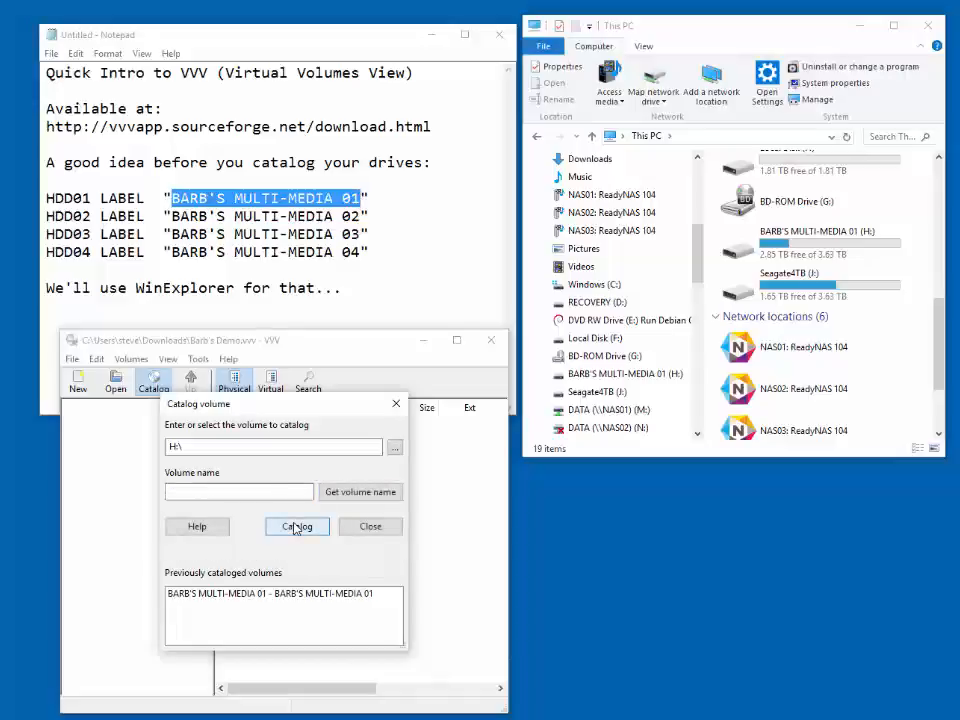
left_click(366, 526)
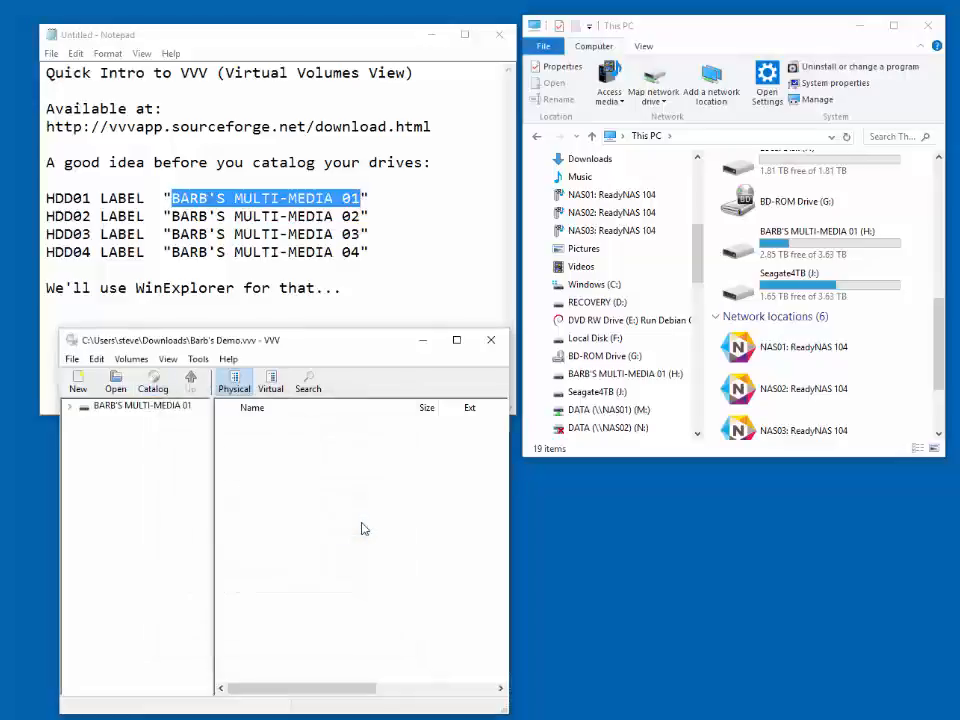
- Examine the cataloged drive's folders, going through New Stuff and MOVIES to the _Disney folder in Kid's Movies
left_click(142, 408)
left_click(139, 420)
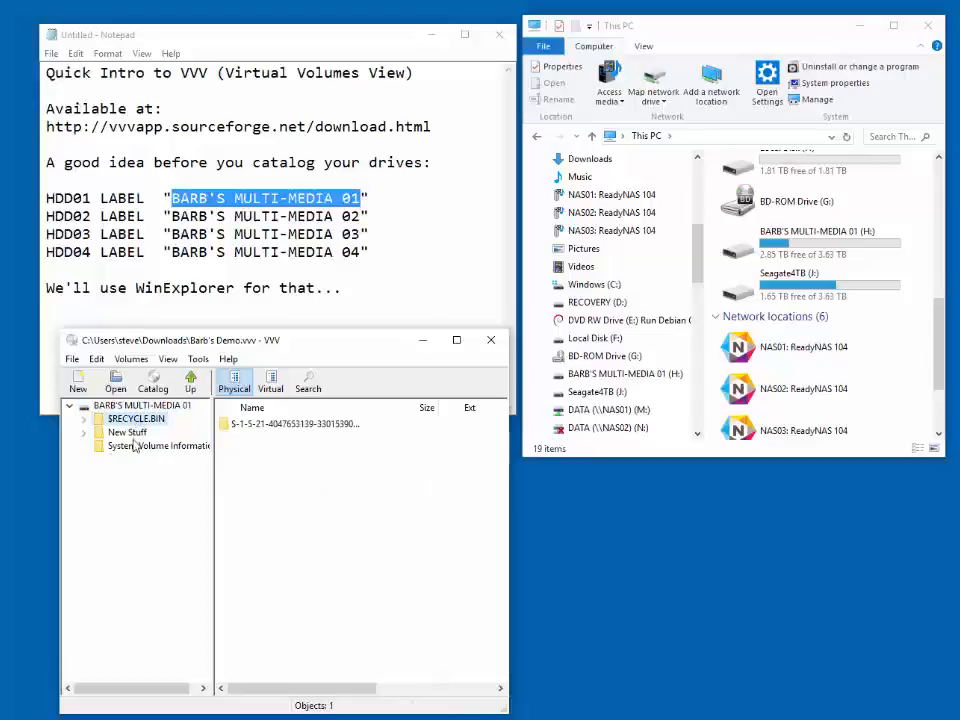
left_click(136, 446)
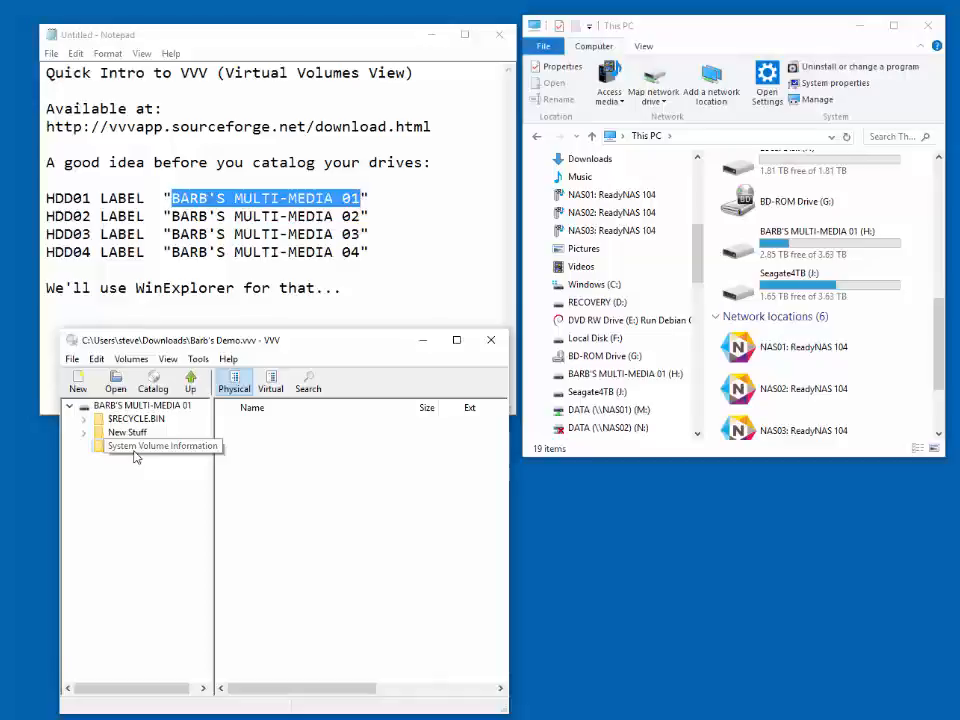
double_click(128, 432)
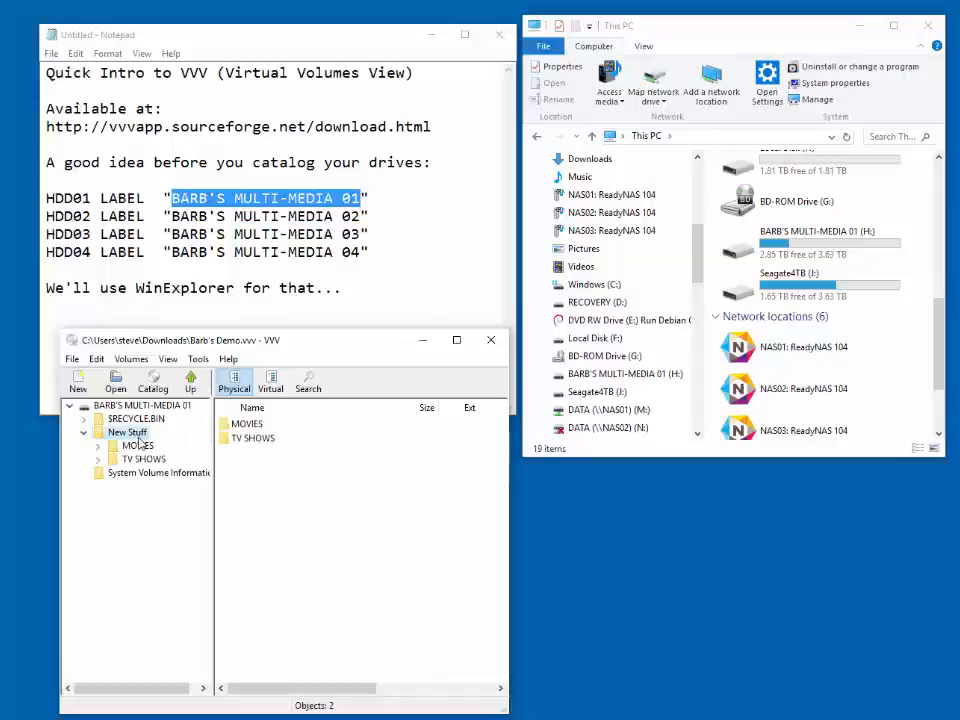
left_click(140, 446)
double_click(140, 447)
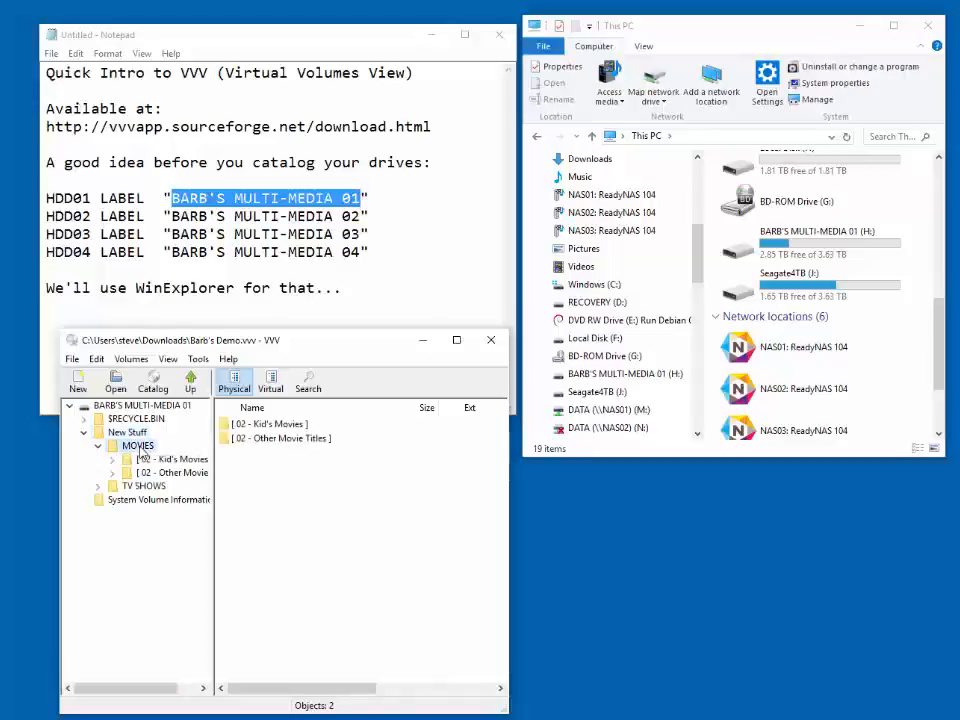
double_click(148, 464)
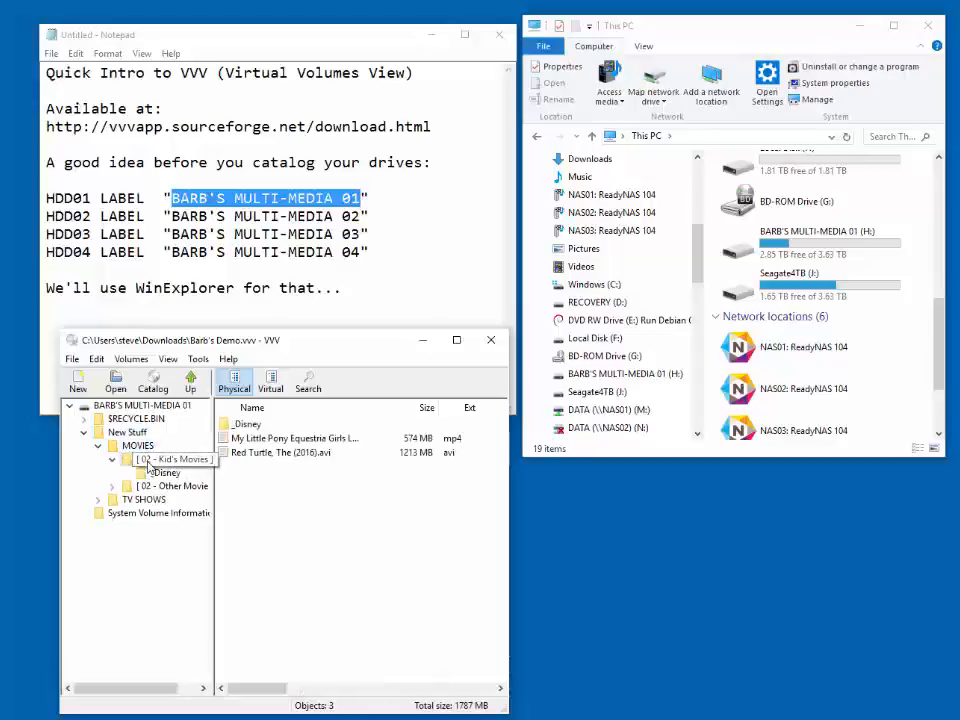
left_click(150, 474)
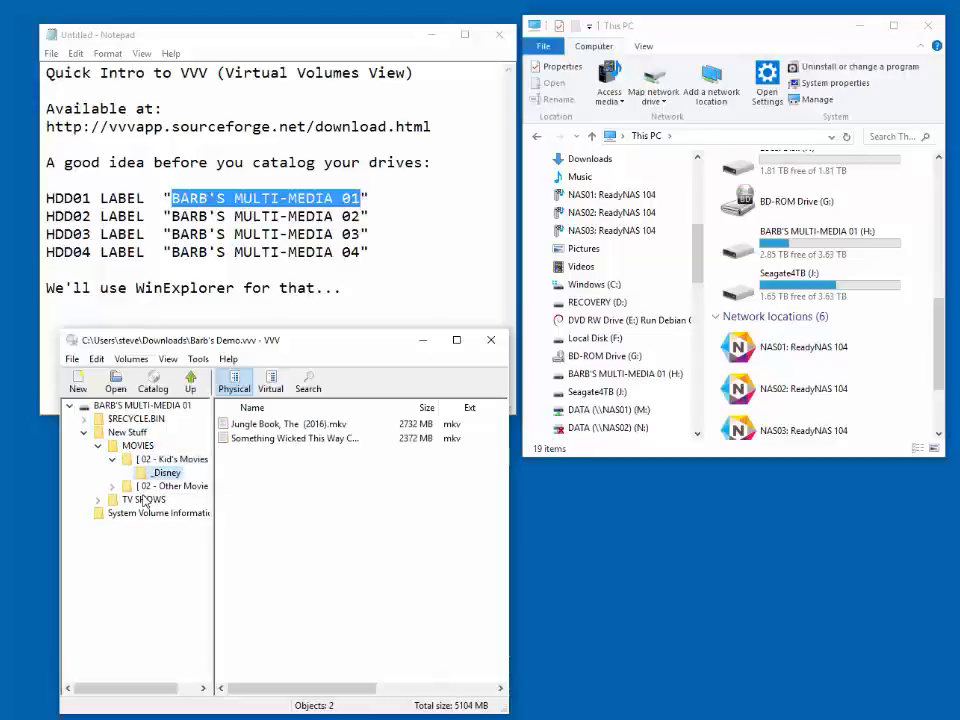
- Examine the [ 01 - TV SHOWS ] folder inside TV SHOWS and collapse it in the tree
left_click(142, 500)
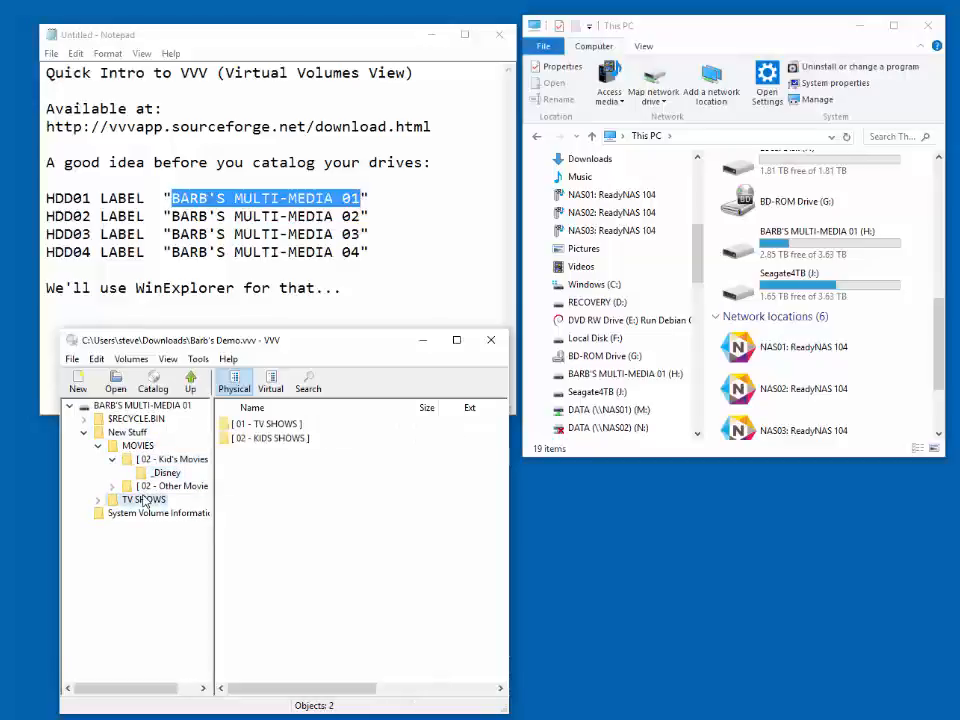
double_click(143, 500)
double_click(150, 513)
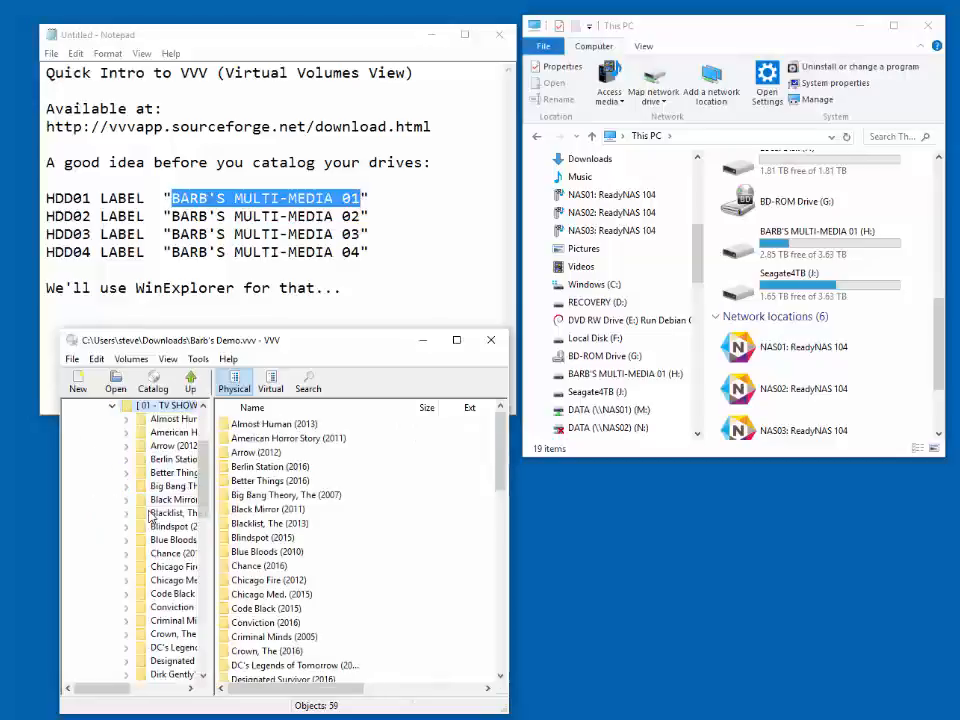
left_click(113, 407)
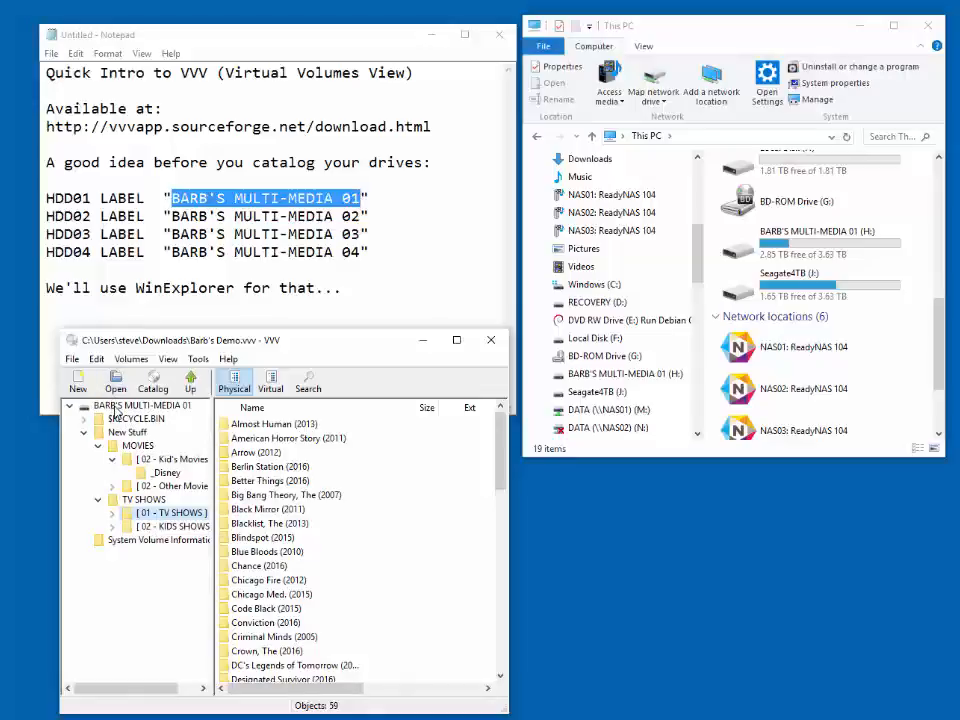
- Delete the MULTI-MEDIA 01 volume from the VVV catalog
left_click(115, 407)
right_click(130, 407)
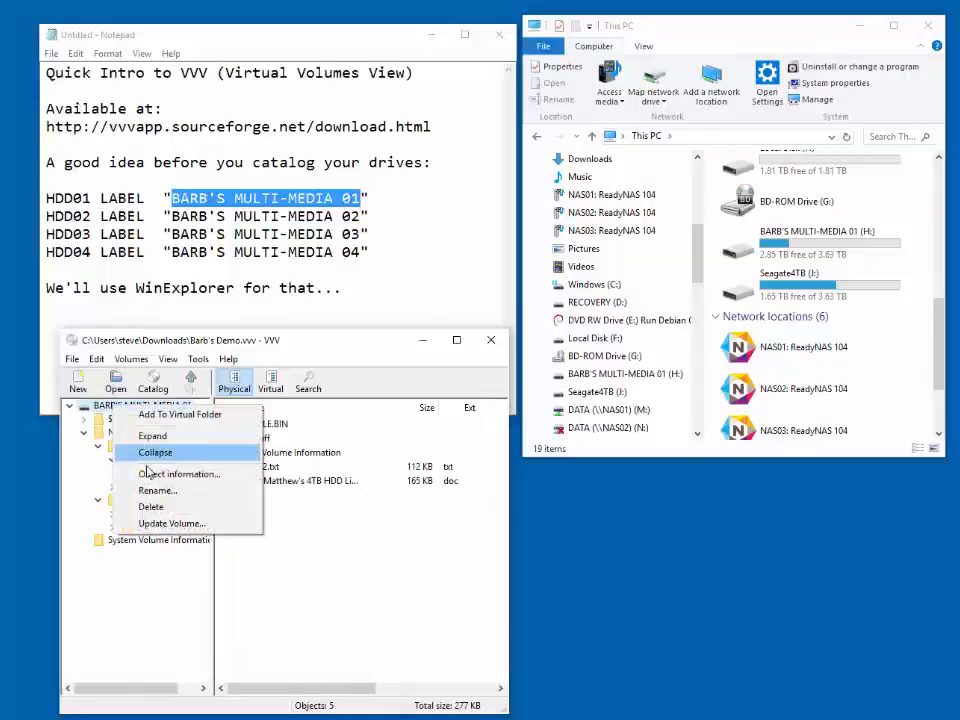
left_click(150, 507)
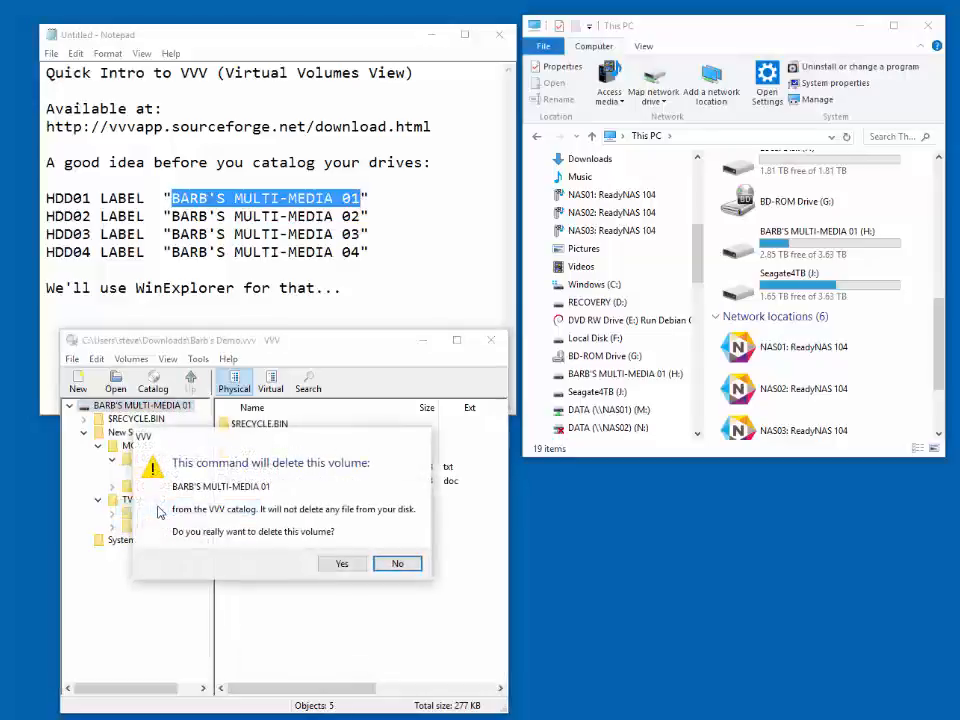
left_click(340, 565)
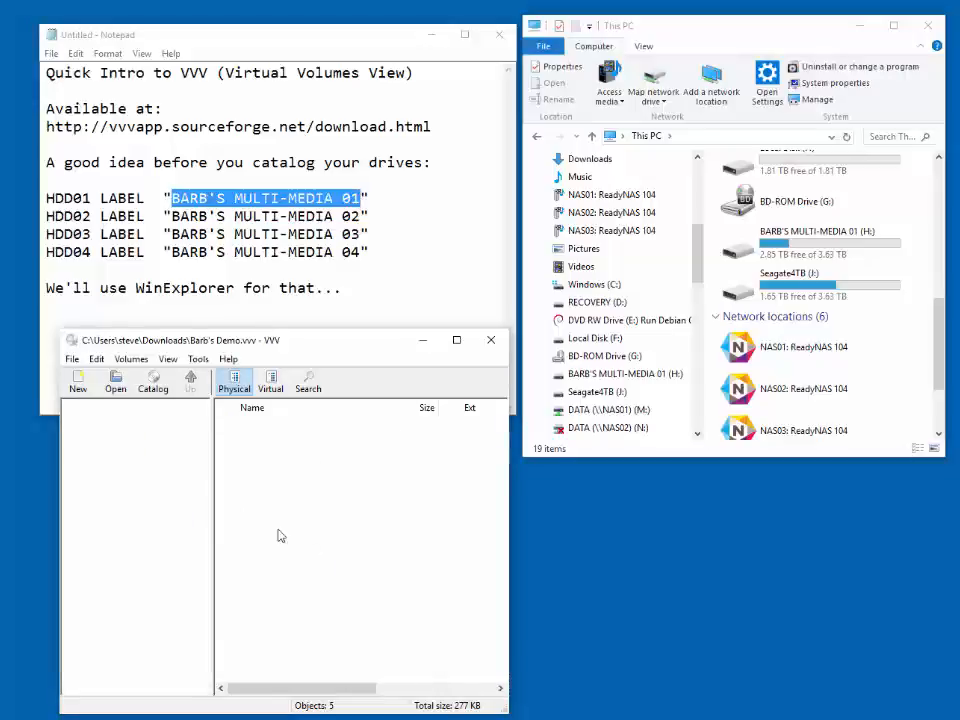
- Create a new catalog named New Stuff in the Downloads folder
left_click(80, 381)
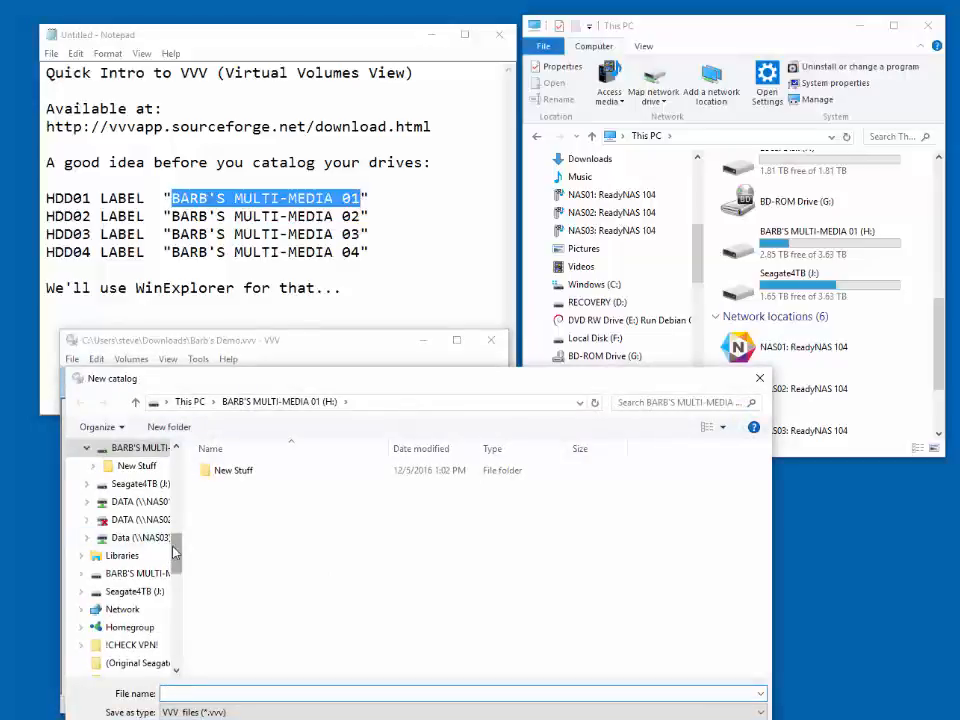
scroll(176, 553, "up", 4)
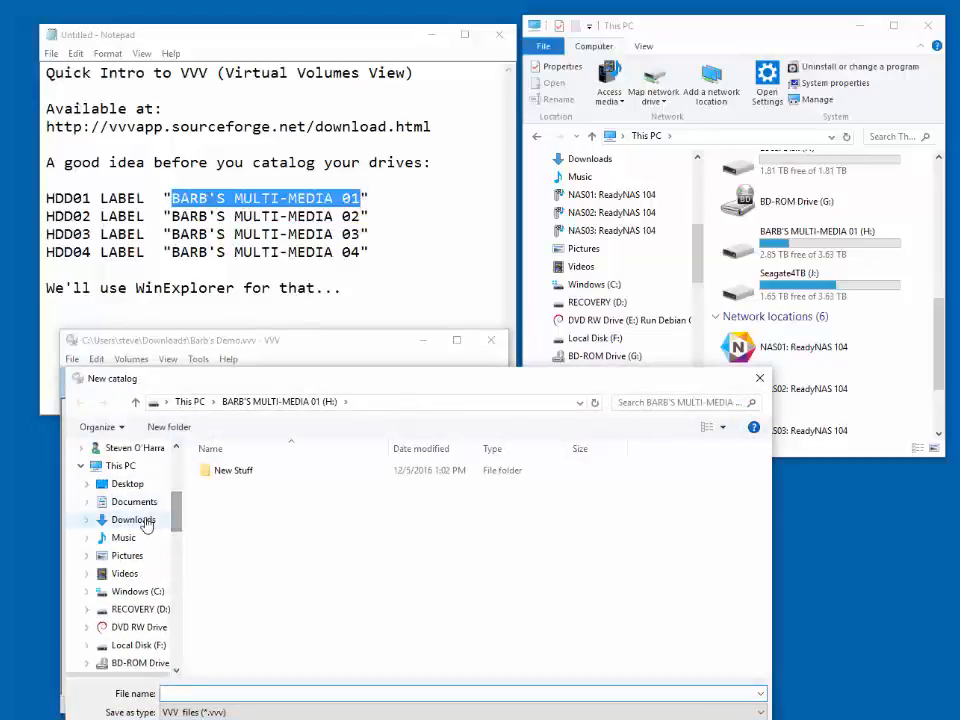
left_click(133, 520)
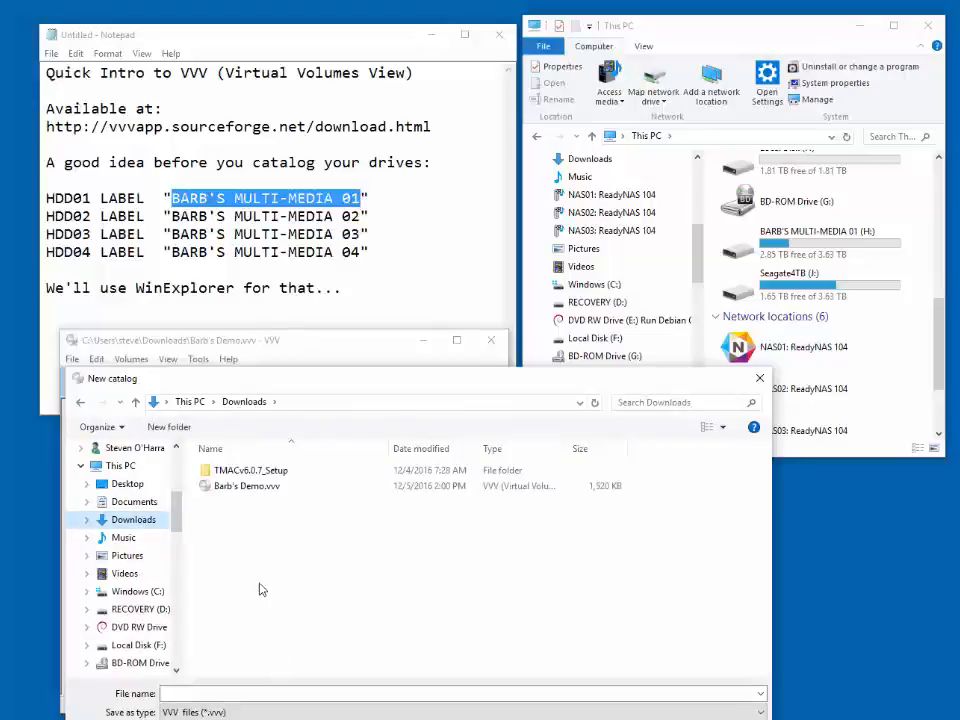
left_click(255, 694)
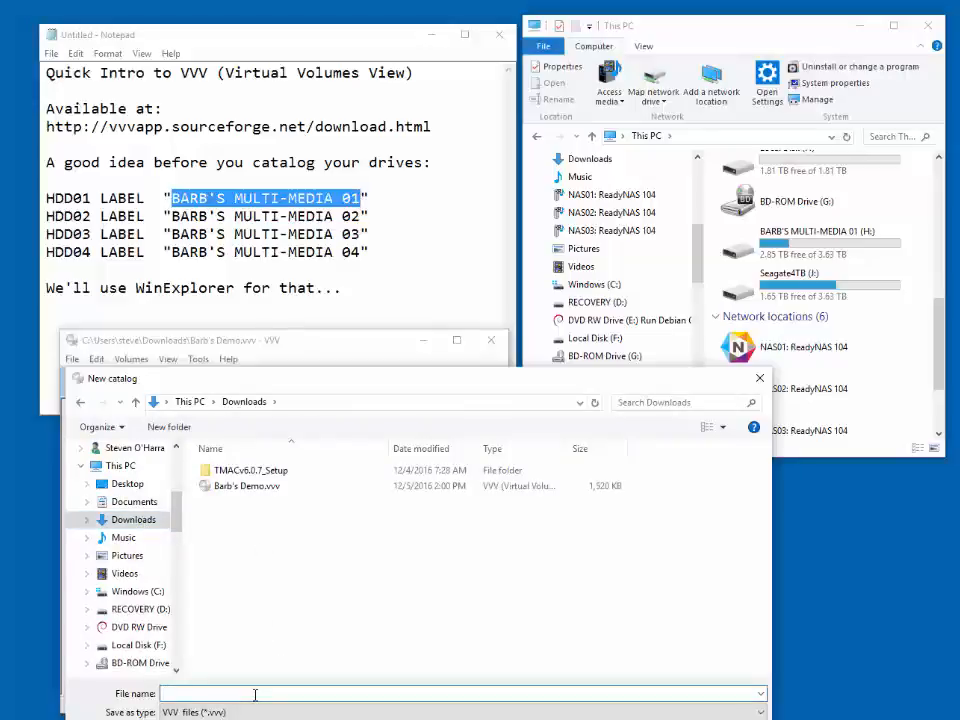
type("New Stuff")
key("Return")
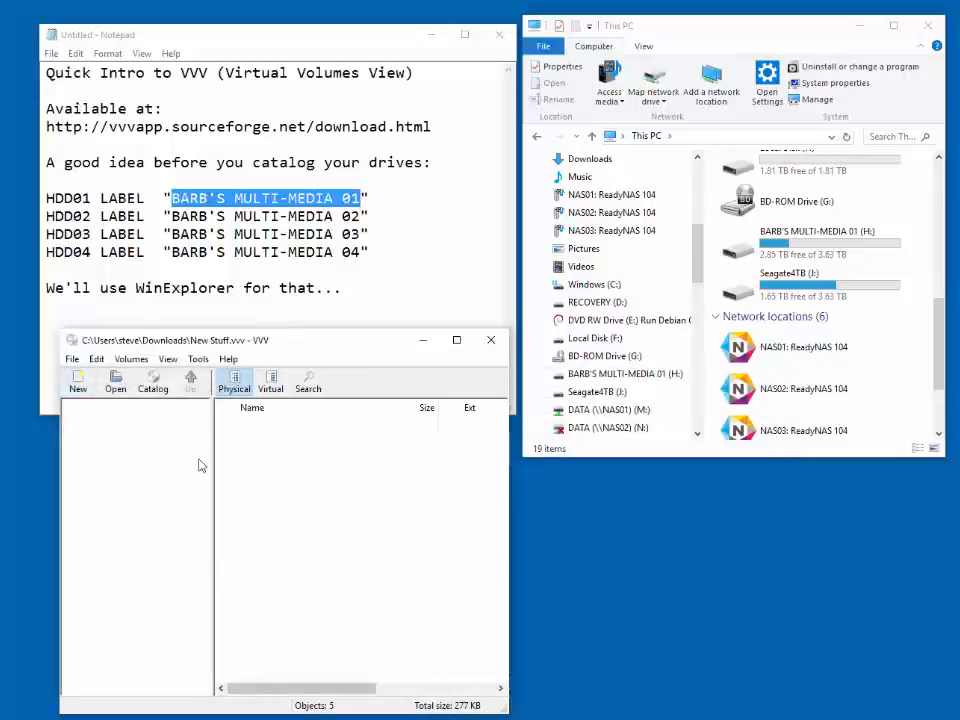
- Catalog the New Stuff folder of drive H: as a volume named New Stuff
left_click(152, 383)
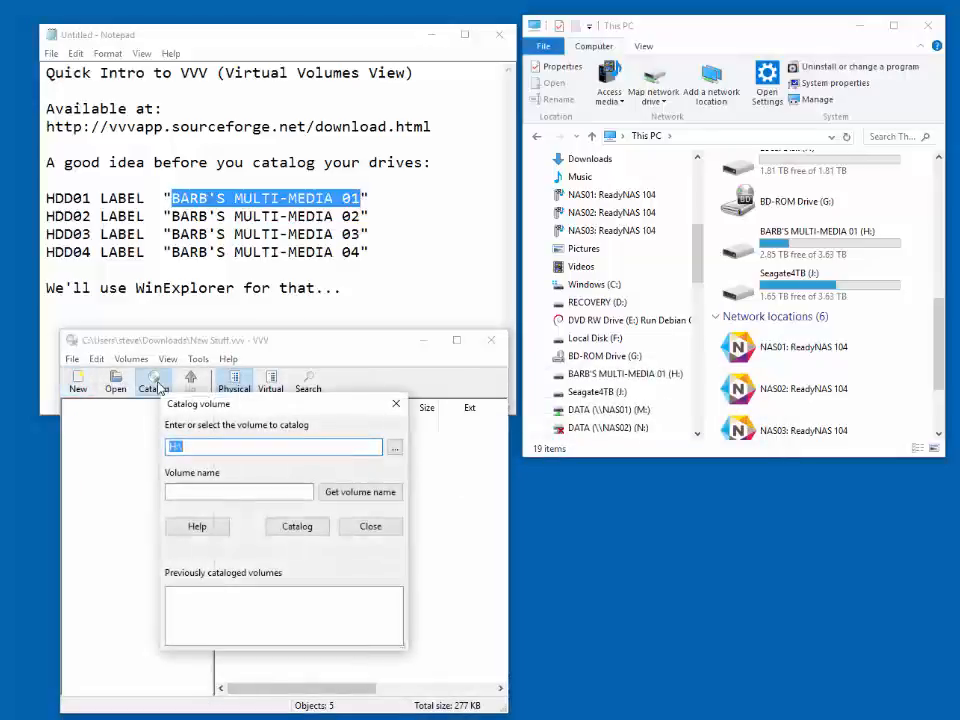
left_click(395, 447)
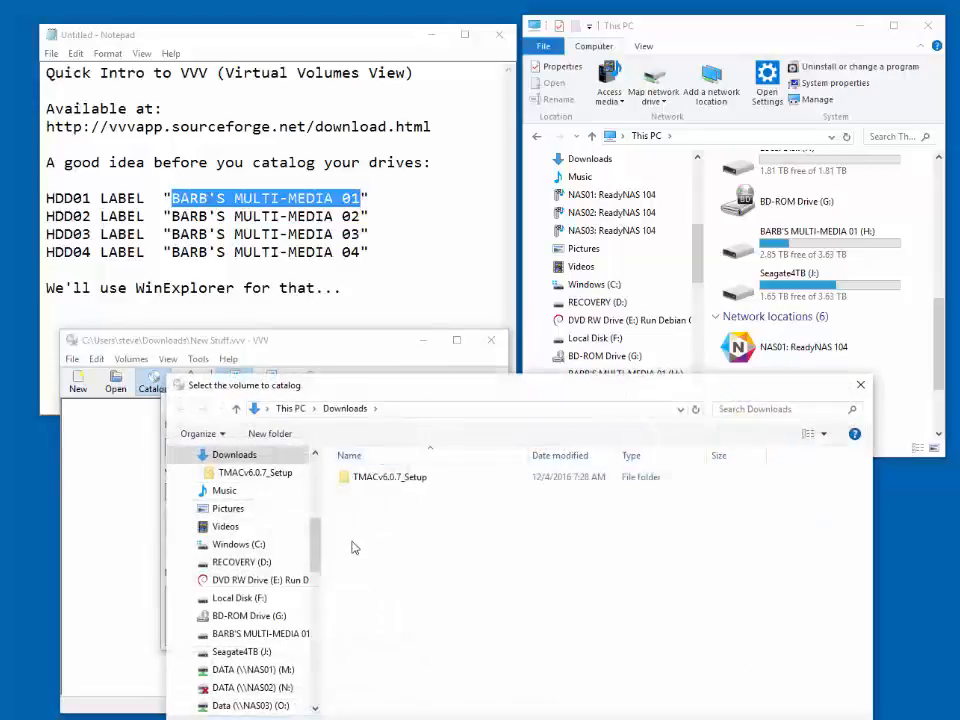
left_click(258, 634)
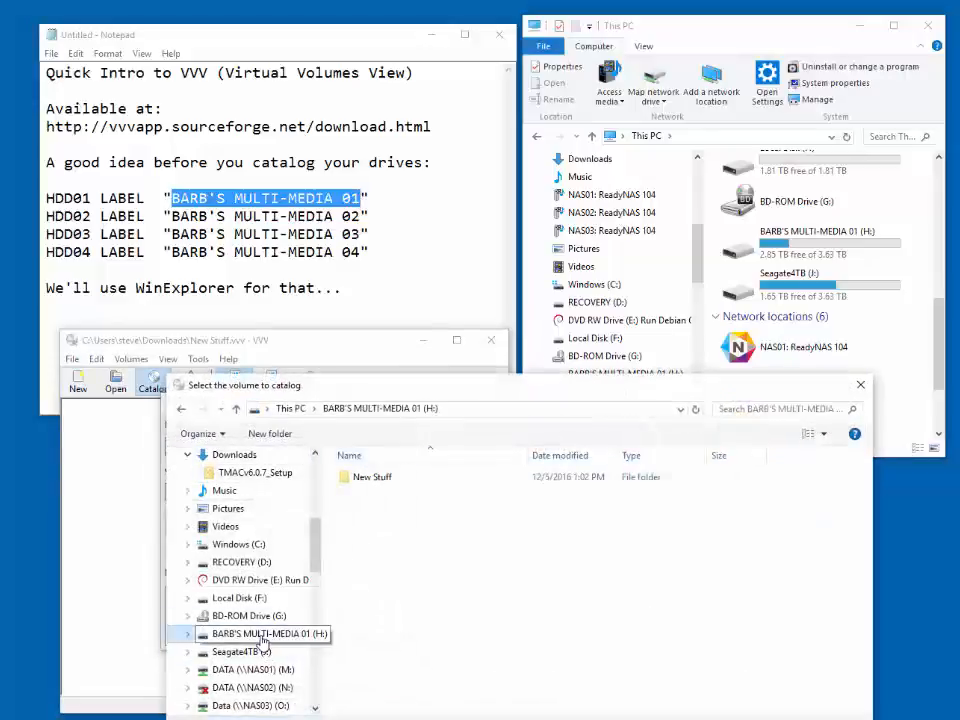
left_click(362, 478)
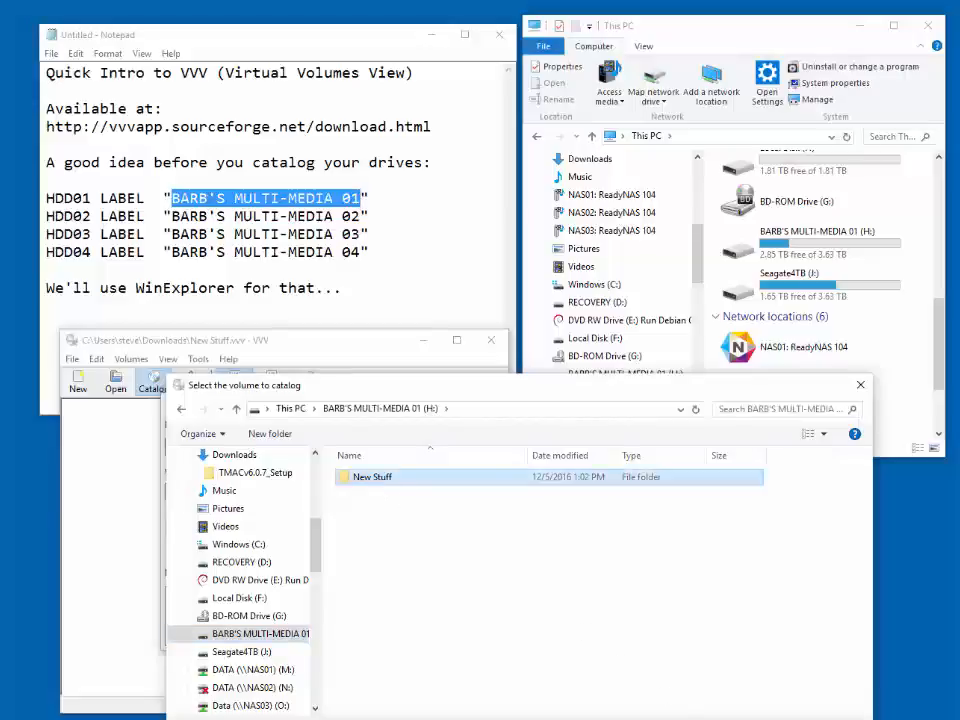
key("Return")
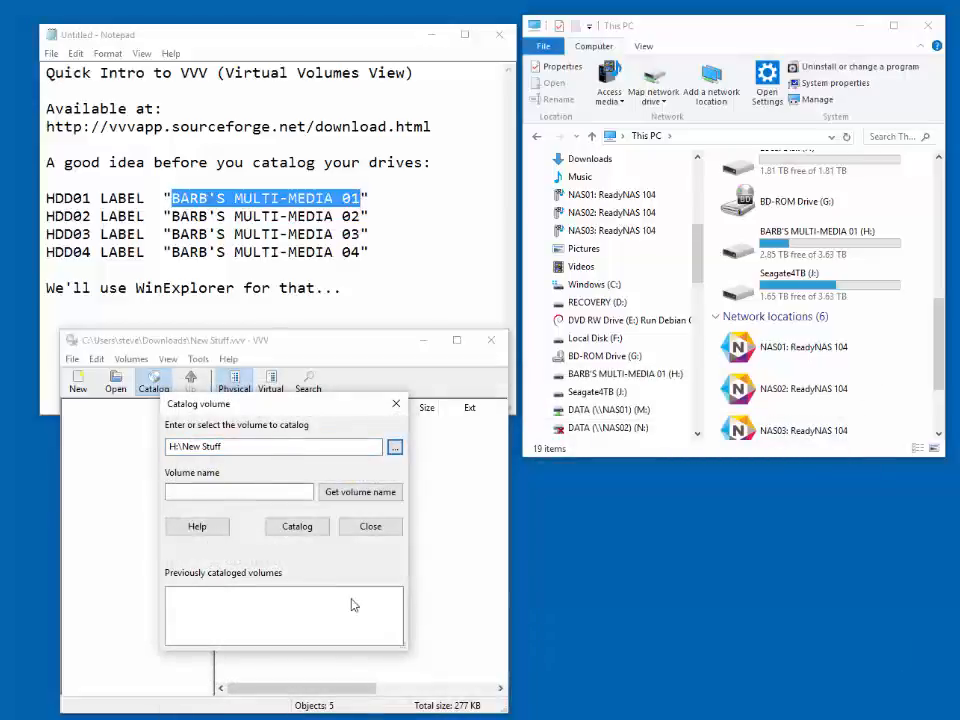
left_click(289, 488)
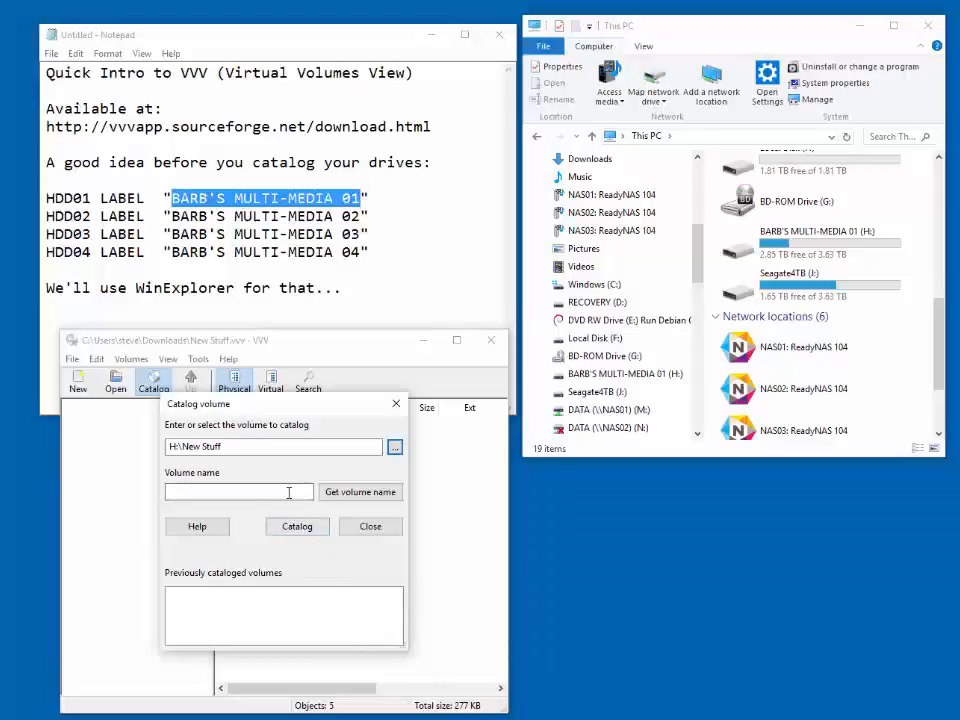
type("New Stuff")
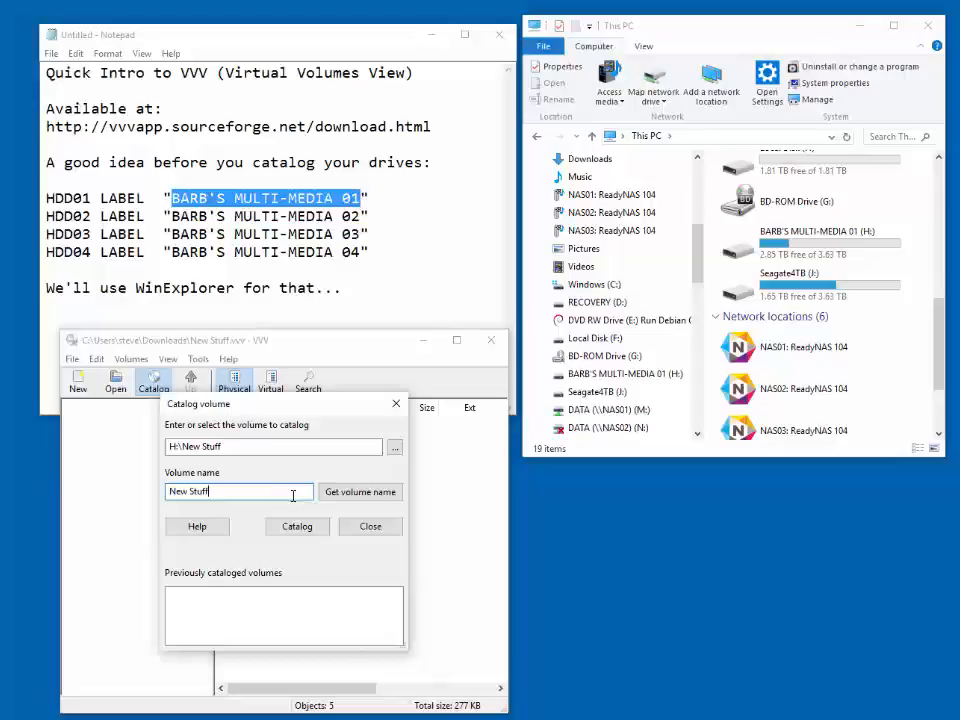
left_click(304, 527)
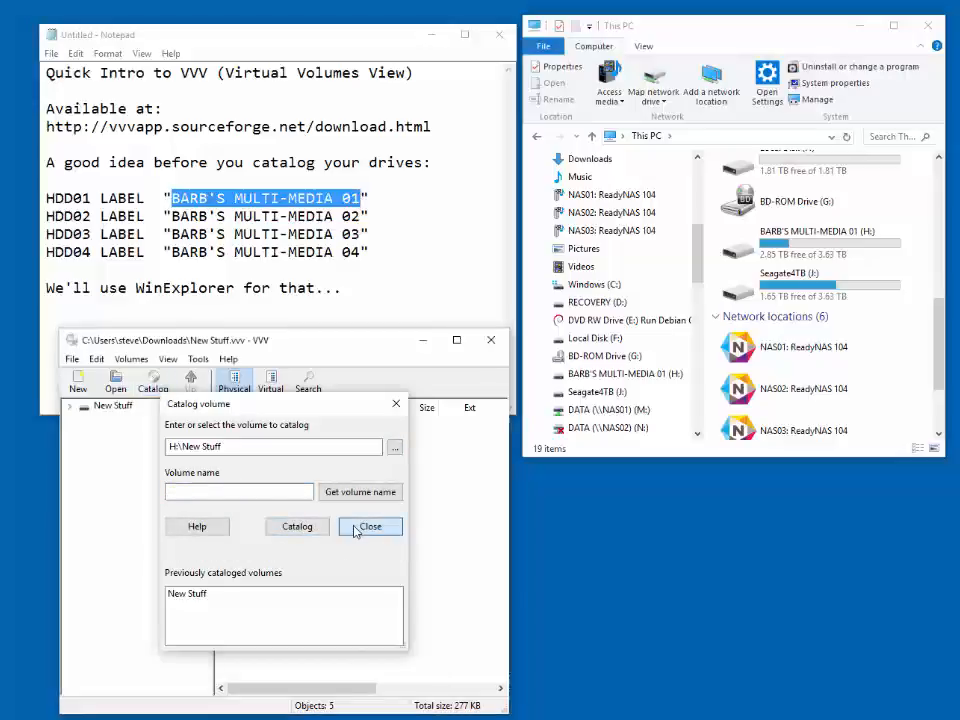
left_click(358, 527)
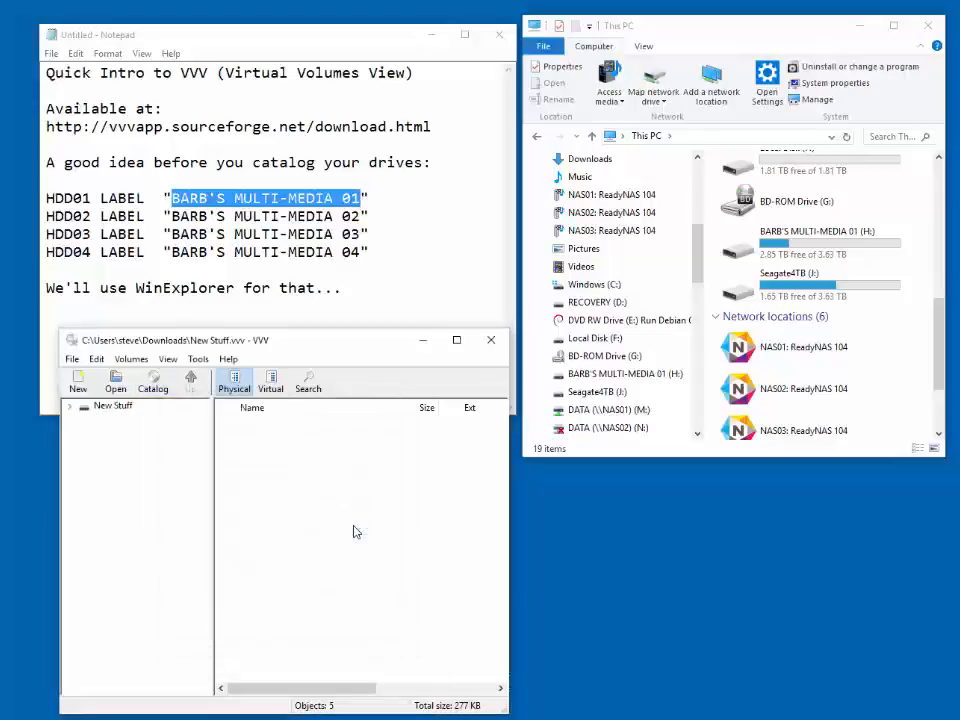
- Examine the MOVIES and TV SHOWS subfolders of the cataloged New Stuff volume
left_click(109, 407)
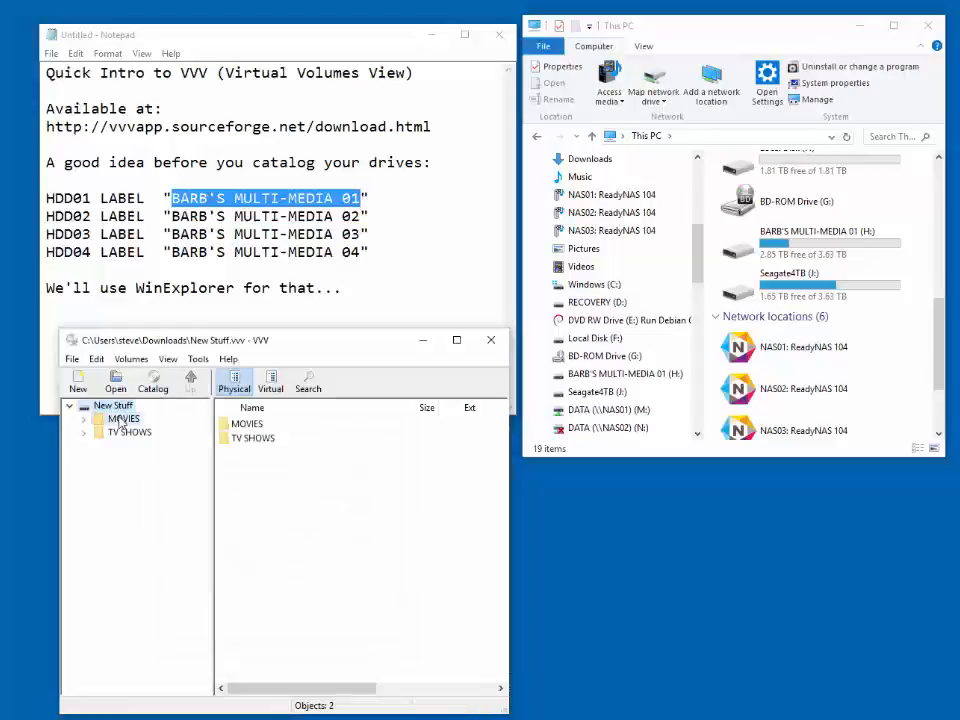
left_click(100, 418)
left_click(128, 460)
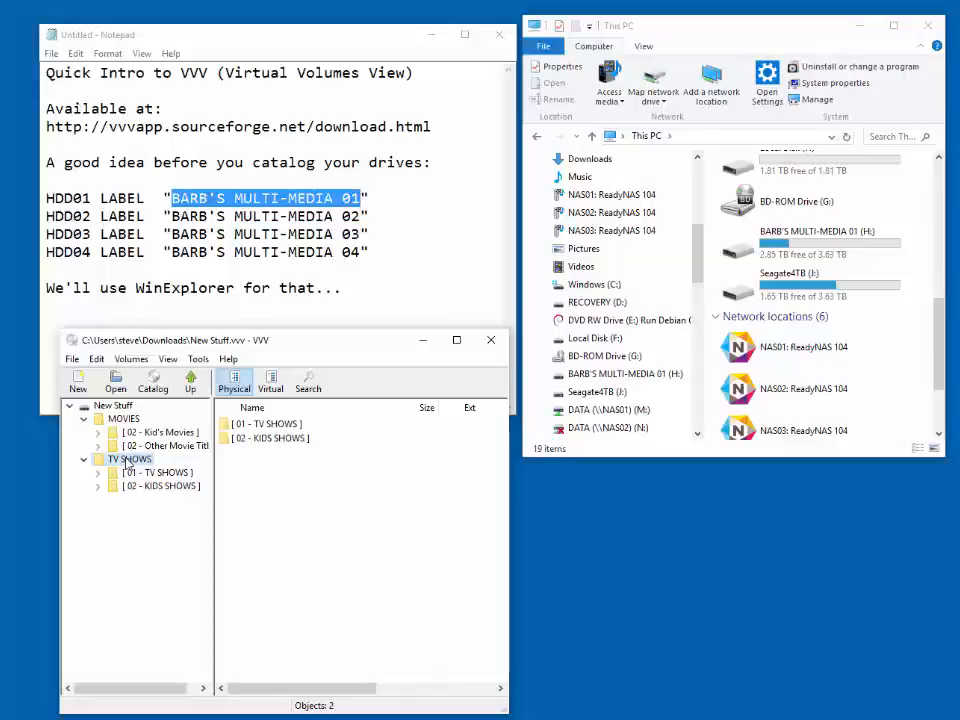
left_click(78, 385)
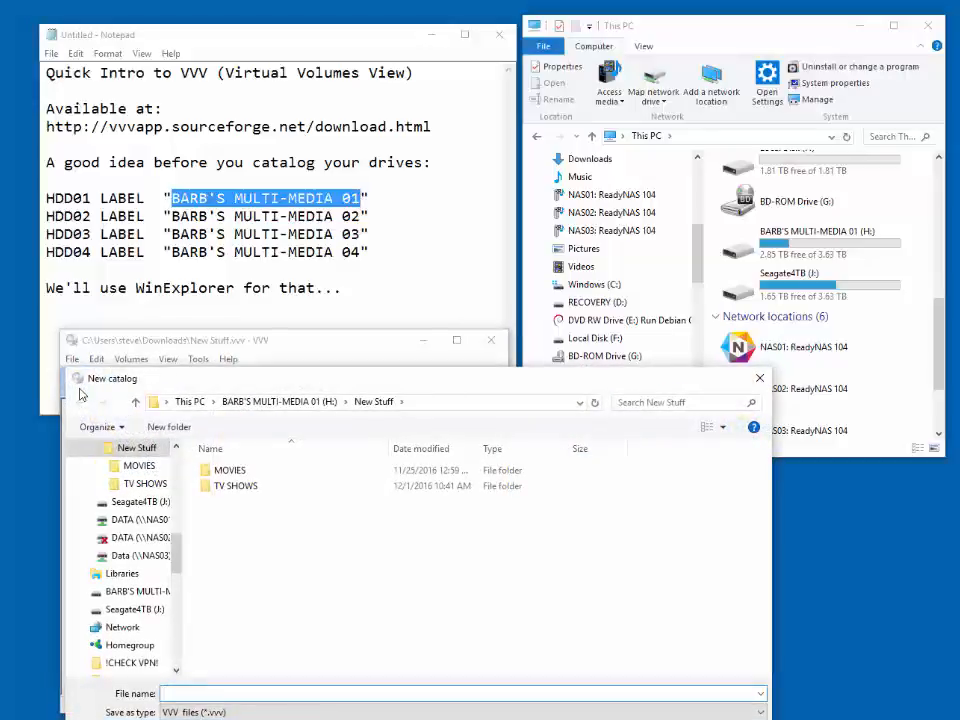
key("Escape")
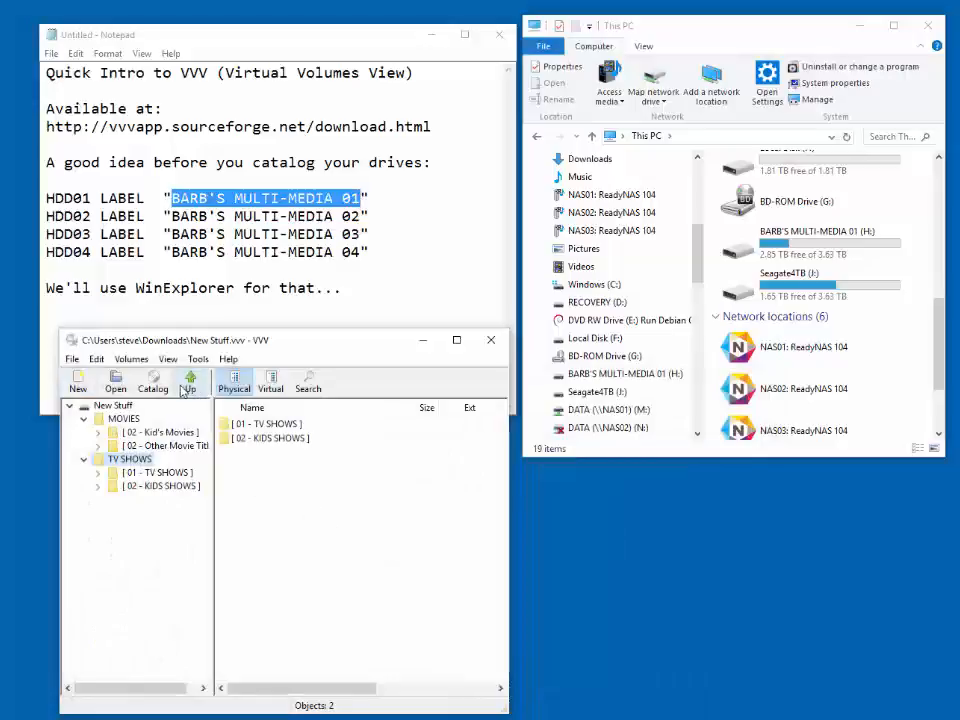
left_click(115, 405)
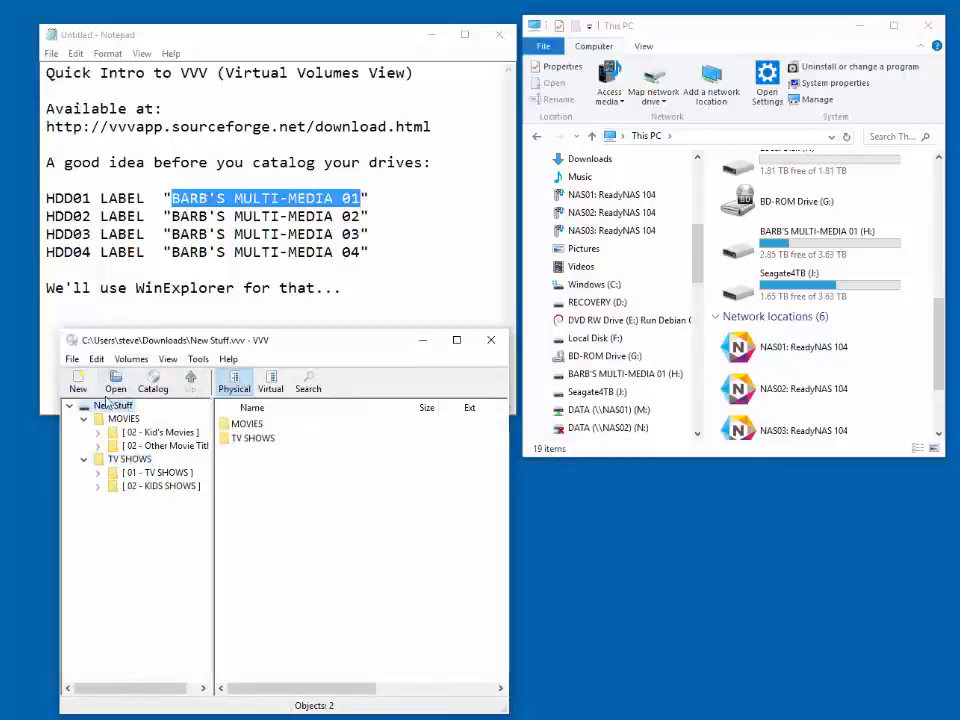
left_click(96, 360)
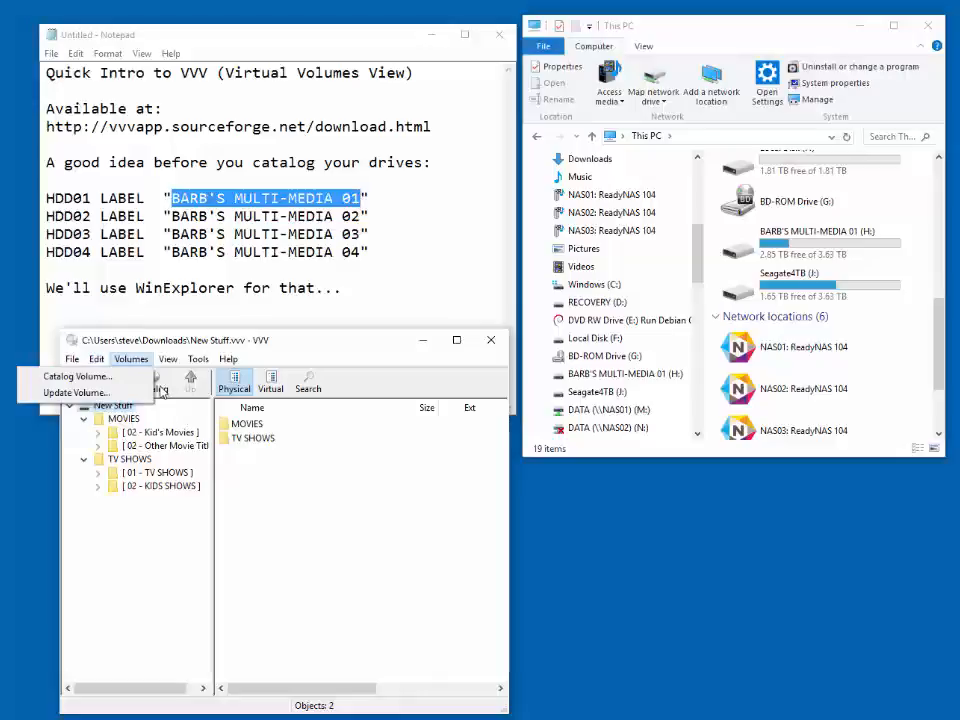
- Choose the [ 01 - TV SHOWS ] folder in Videos on network drive M: as the volume to catalog
left_click(158, 388)
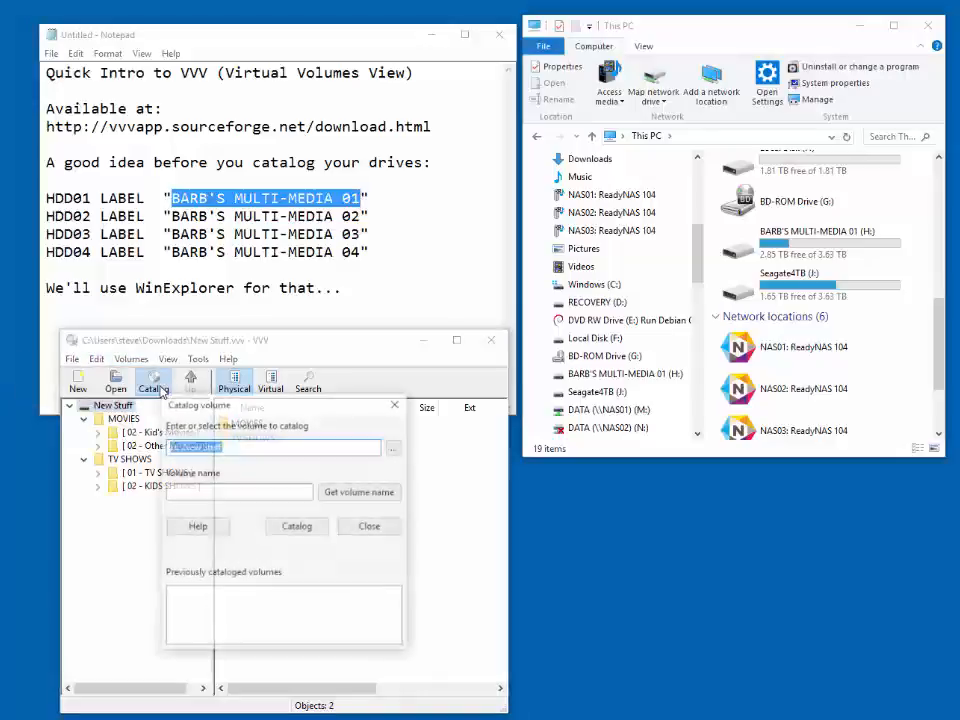
left_click(396, 447)
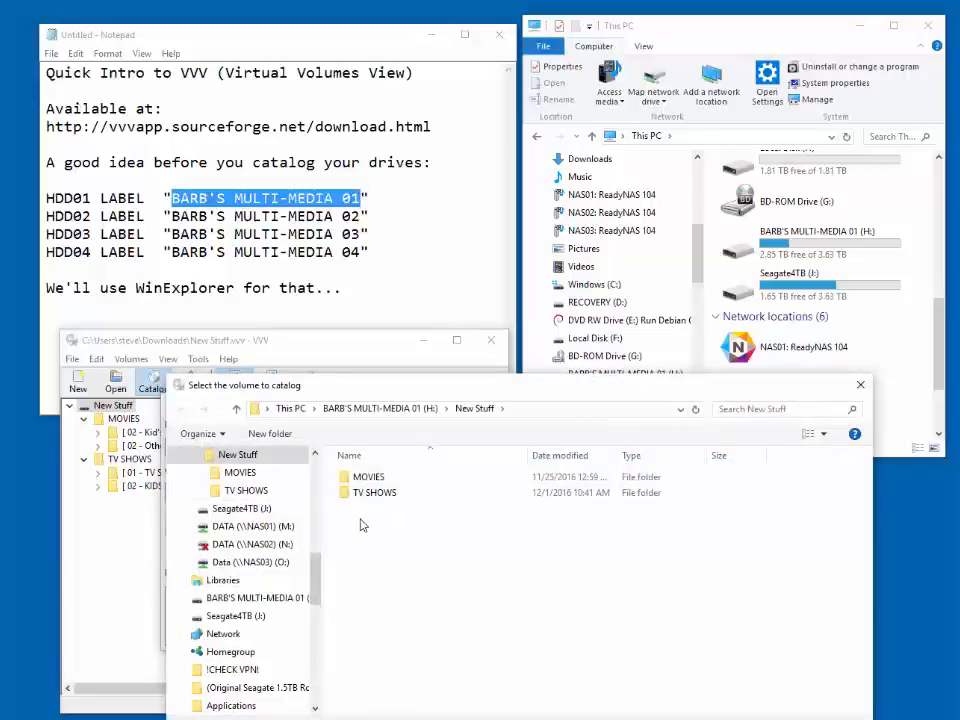
left_click(272, 527)
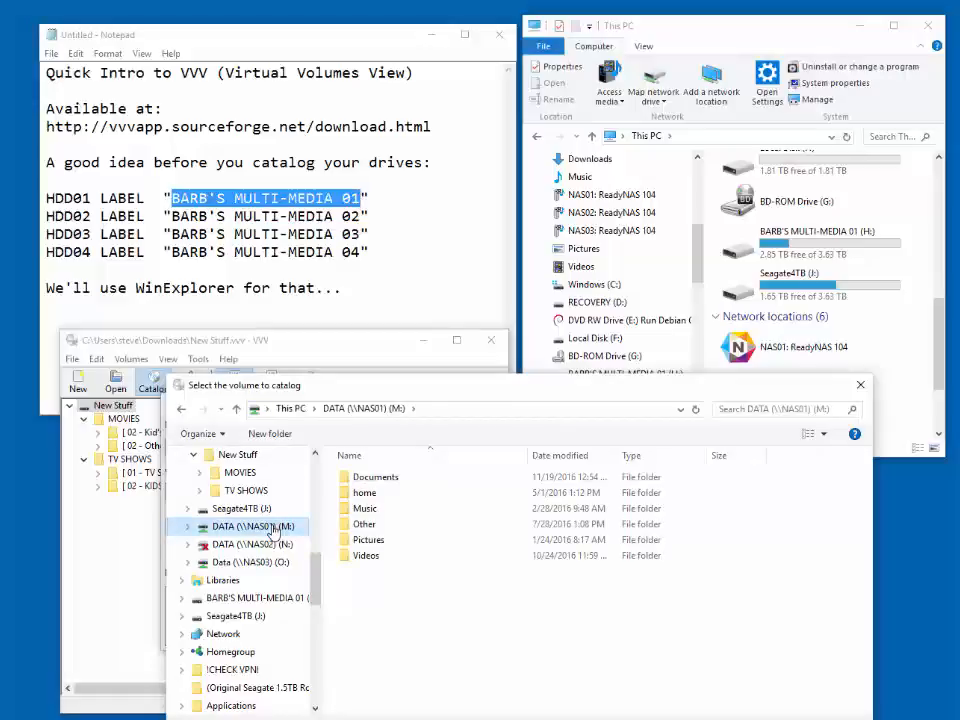
double_click(362, 556)
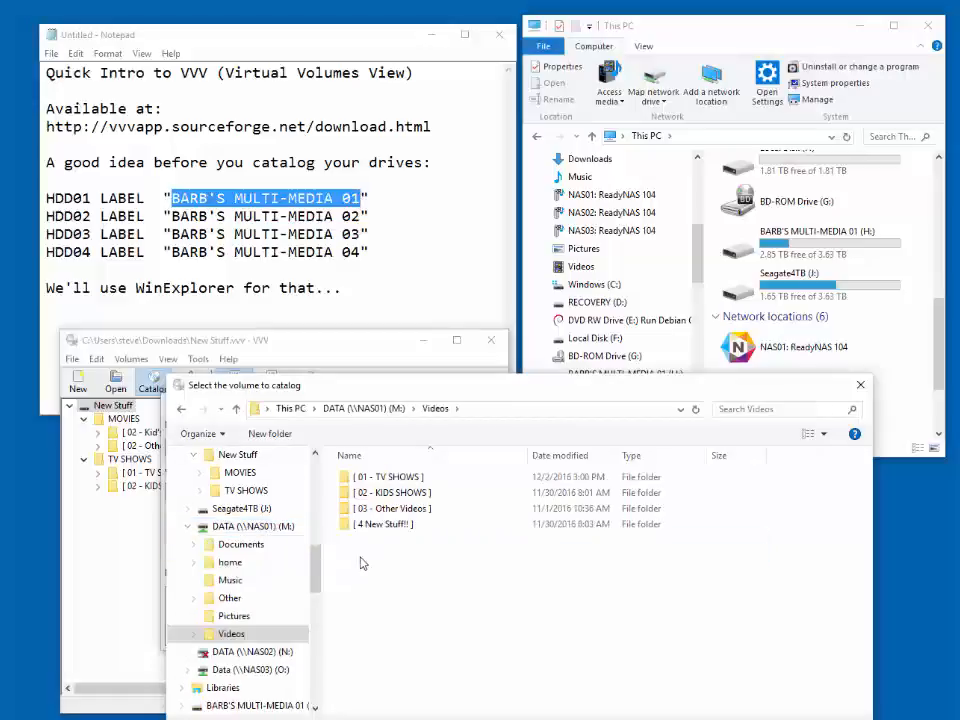
left_click(390, 480)
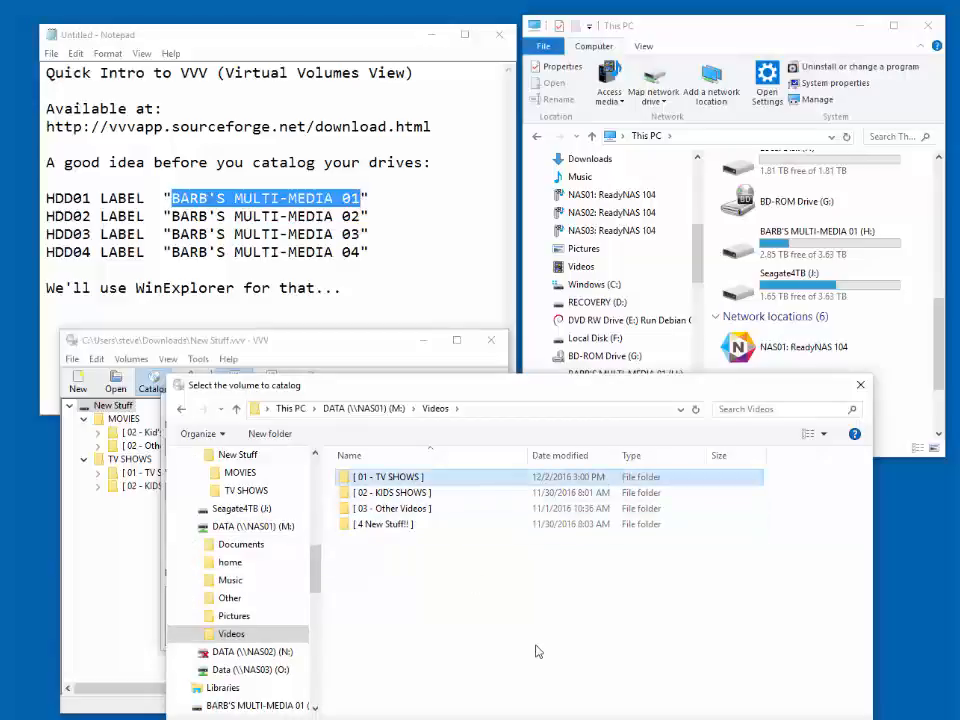
left_click(725, 719)
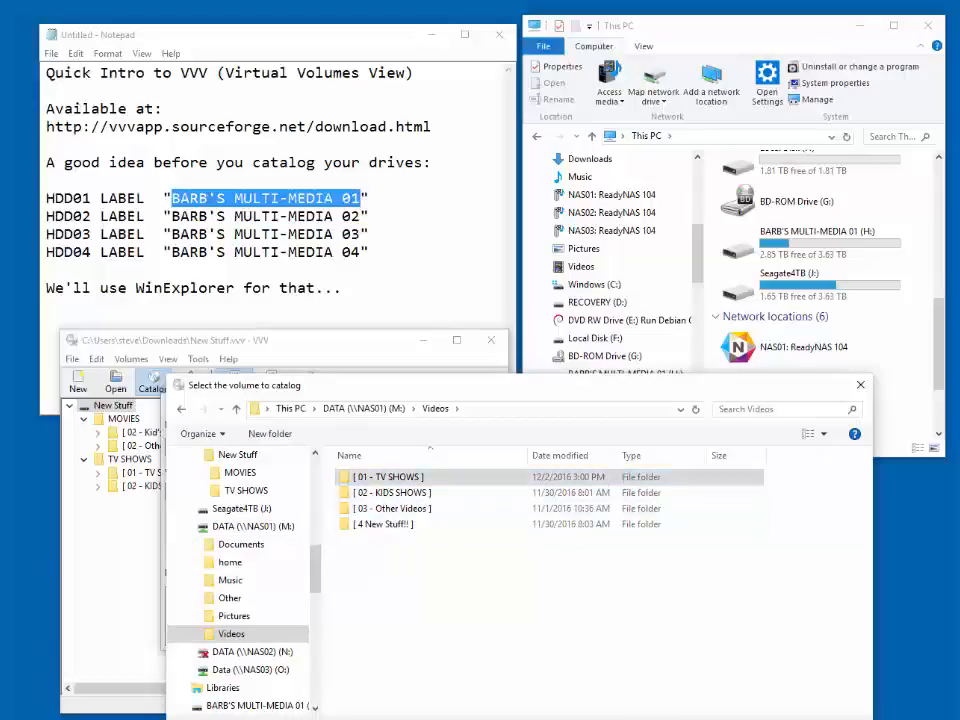
- Name the volume with the owner's possessive first name followed by "Current TV SHOWS" and catalog it
left_click(277, 493)
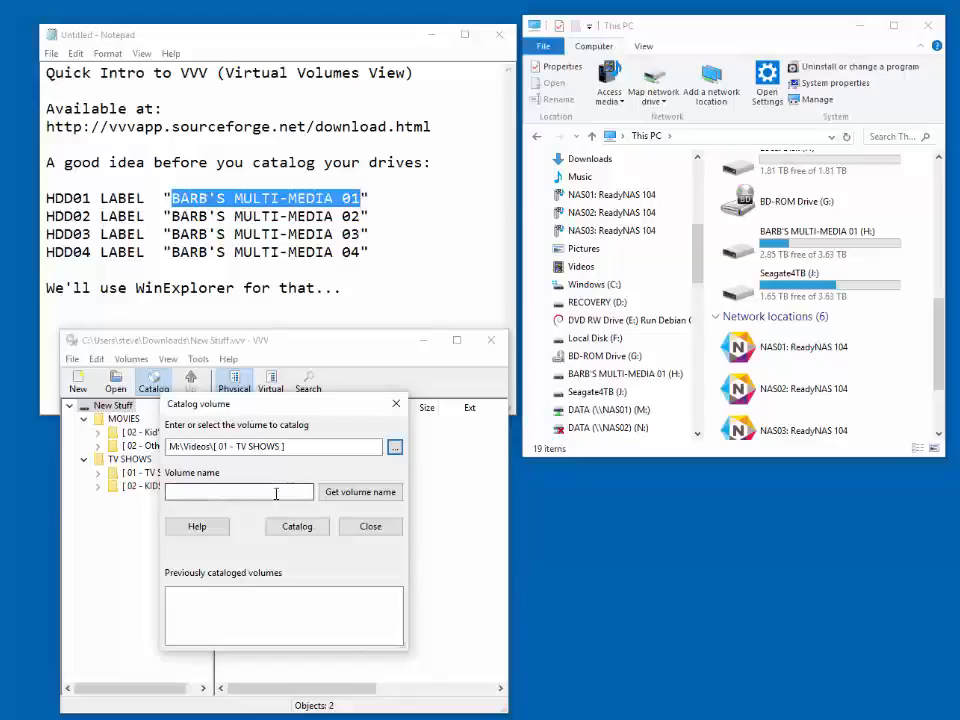
type("Stejve")
key("BackSpace")
key("BackSpace")
key("BackSpace")
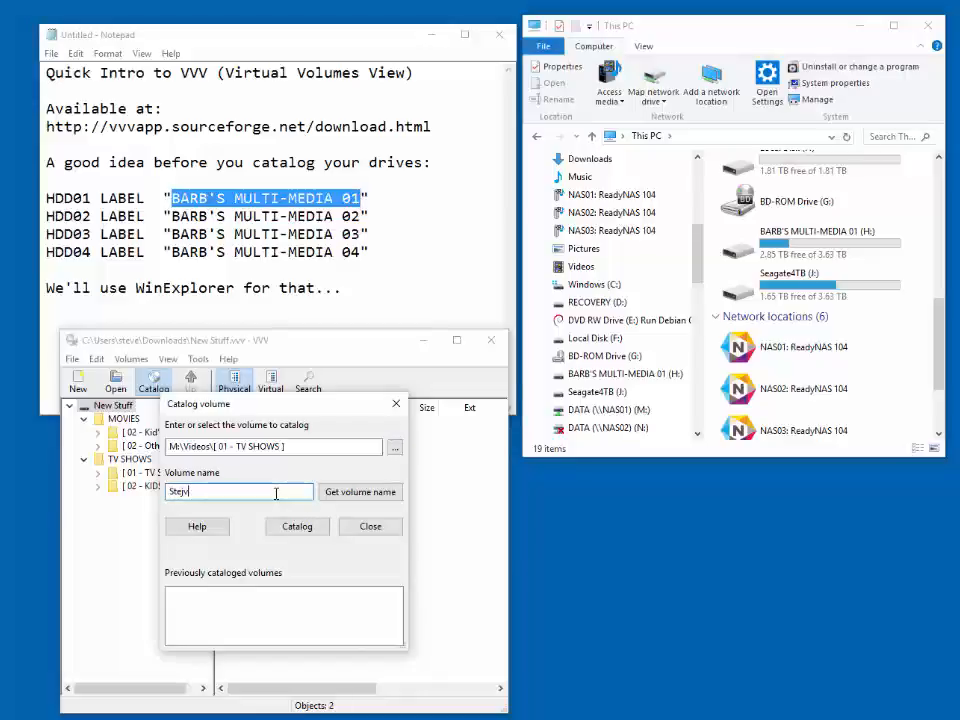
type("ve's Current TV SH")
type("OWS")
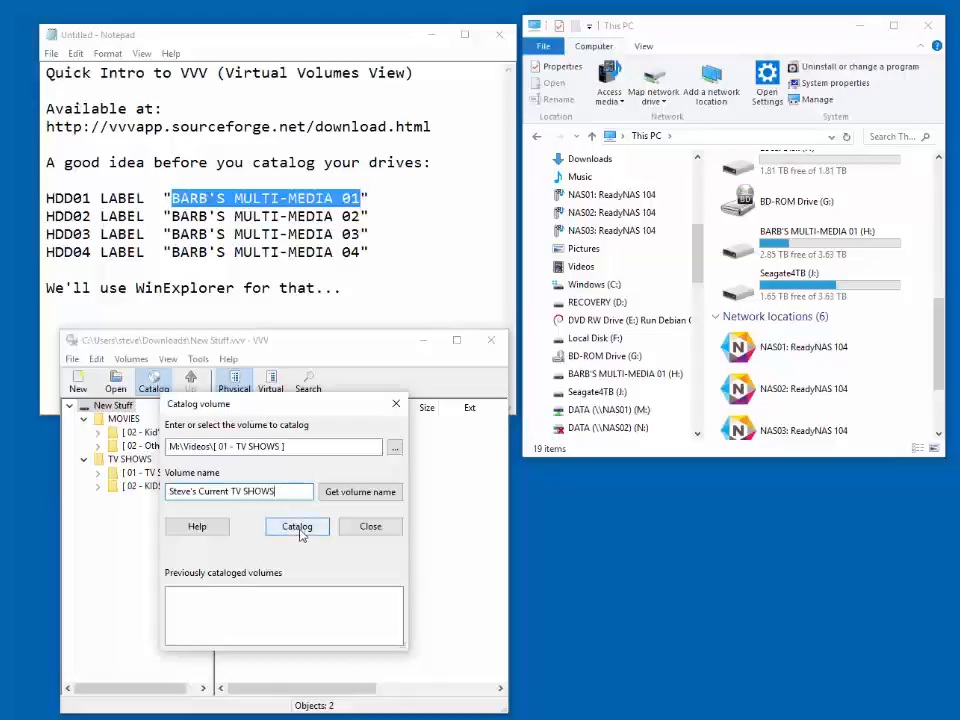
left_click(297, 527)
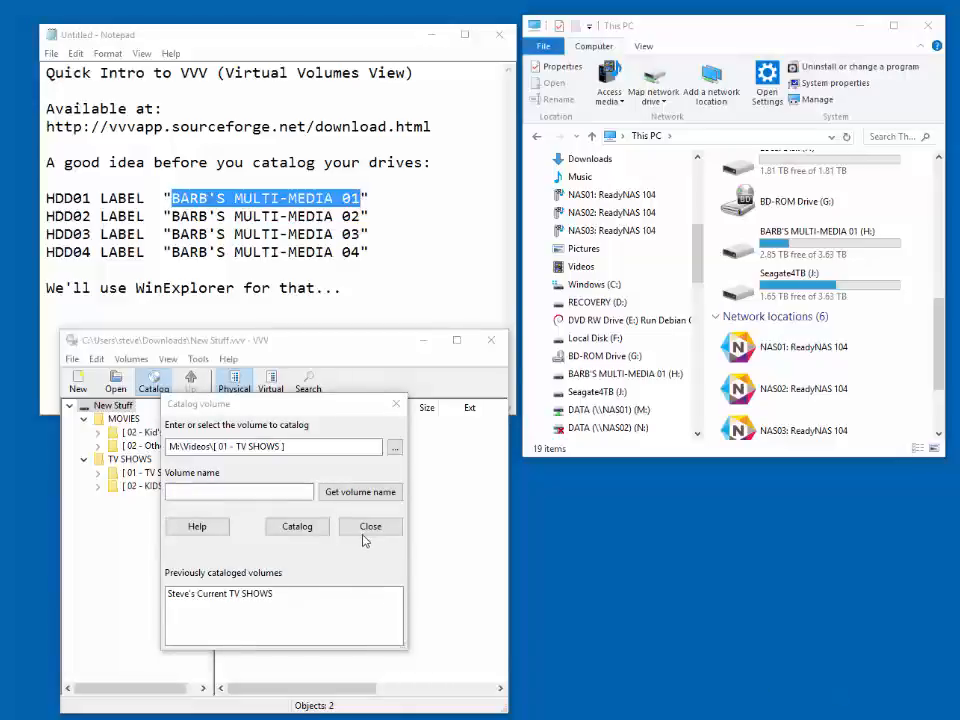
left_click(369, 530)
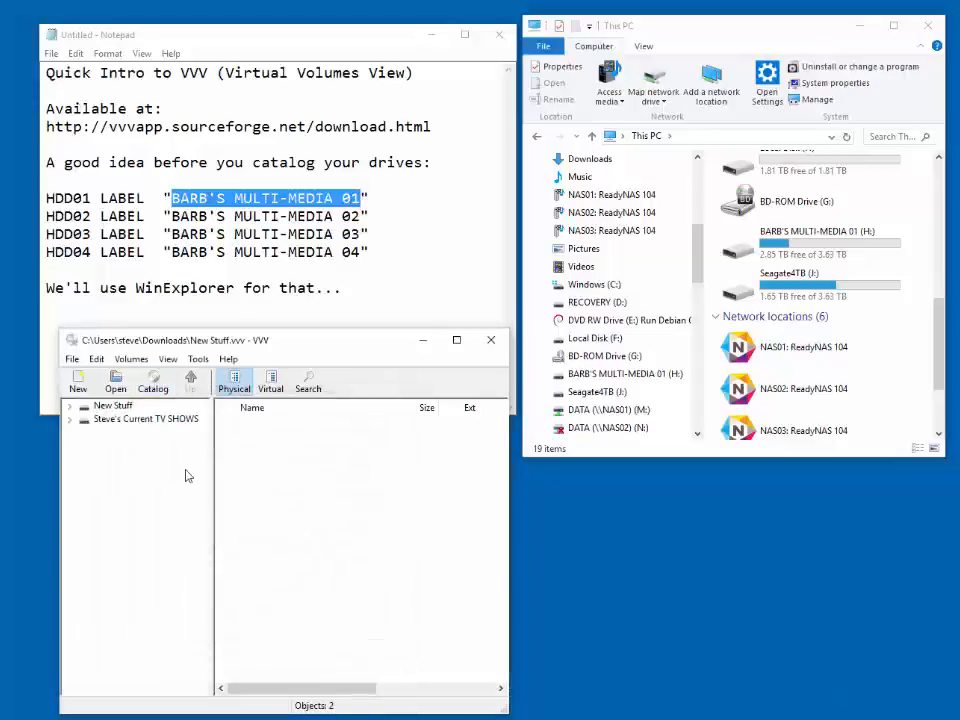
- Examine the Drop Dead Diva (2009) Season 01 episodes in the Current TV SHOWS volume, widening the Name column to read the titles
double_click(103, 420)
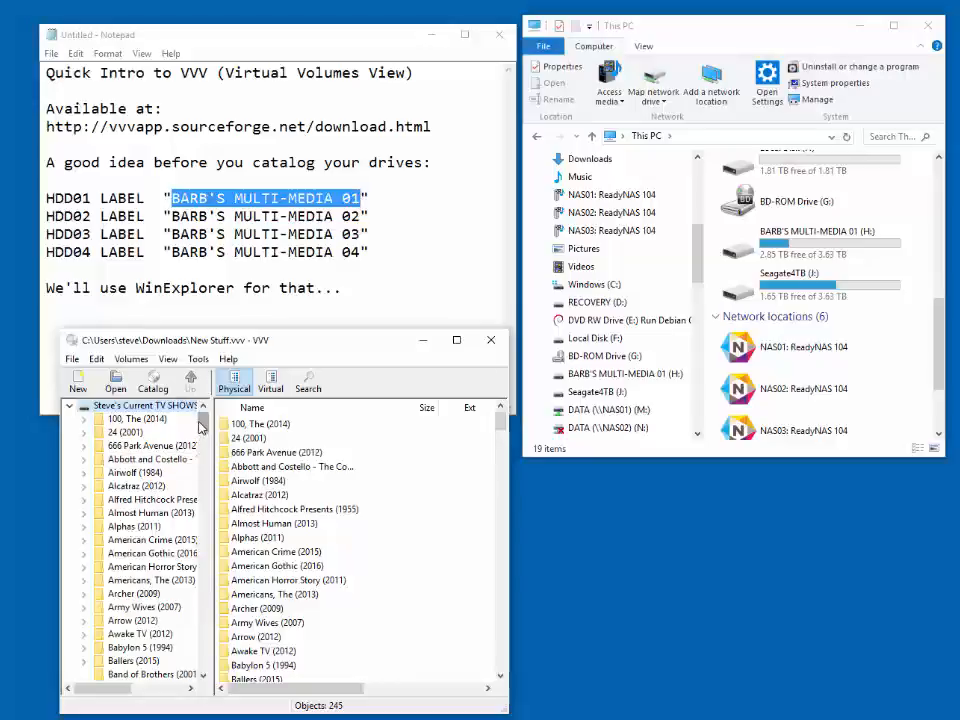
left_click_drag(202, 423, 201, 497)
double_click(163, 487)
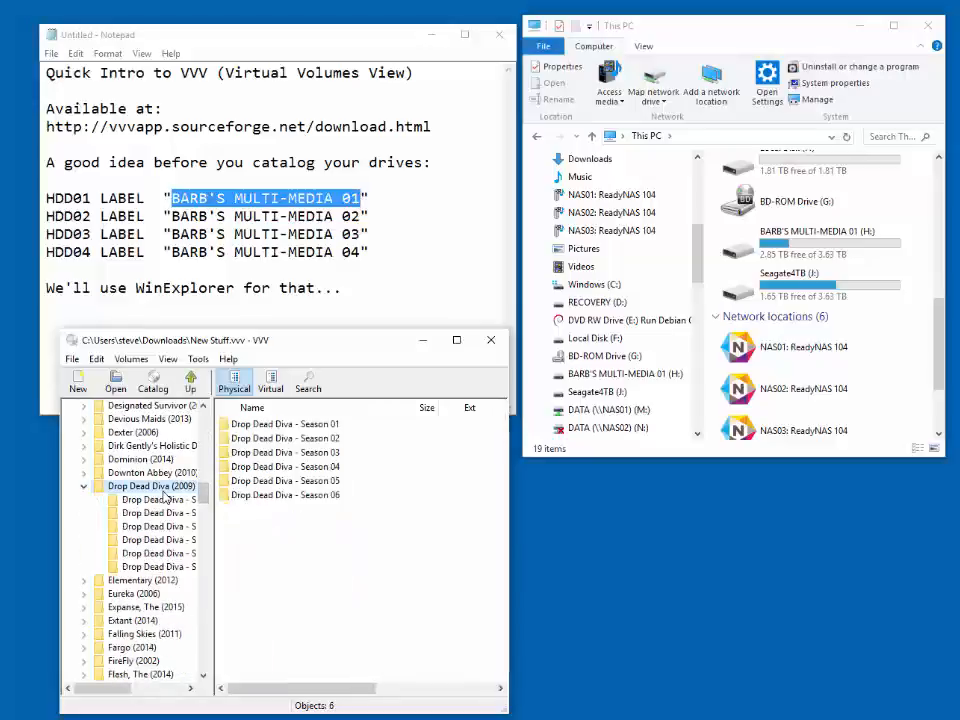
left_click(163, 499)
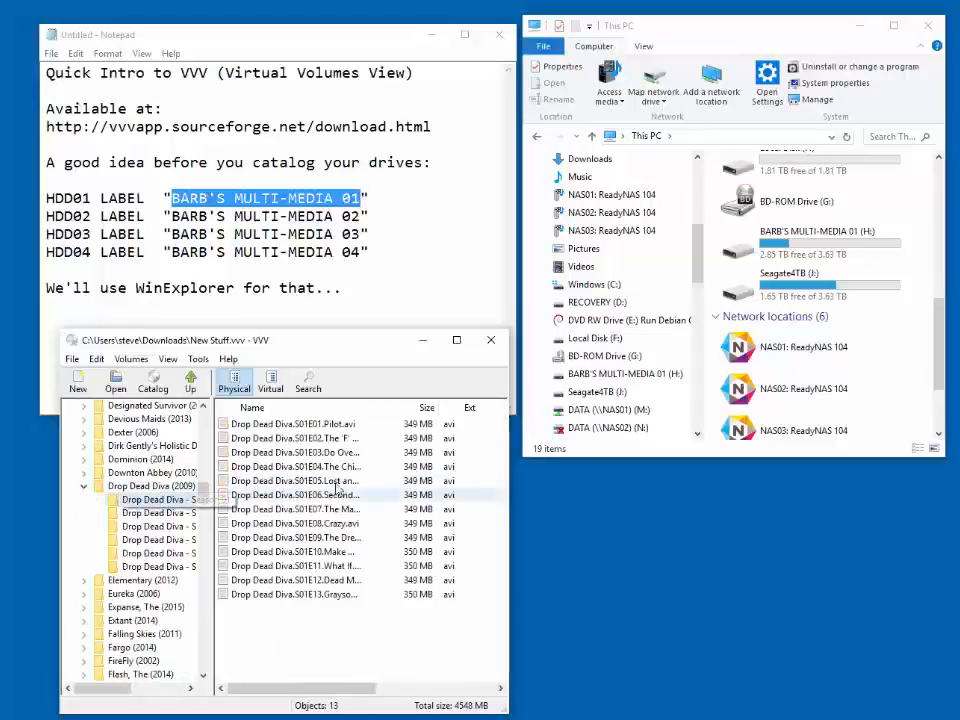
left_click_drag(386, 411, 429, 440)
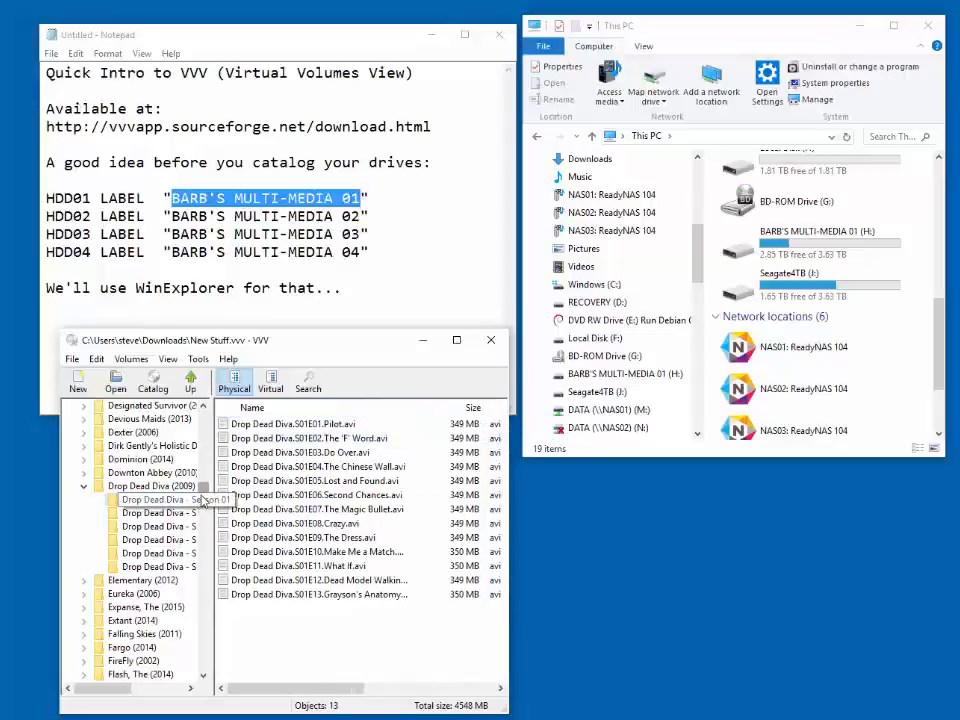
left_click_drag(203, 496, 219, 585)
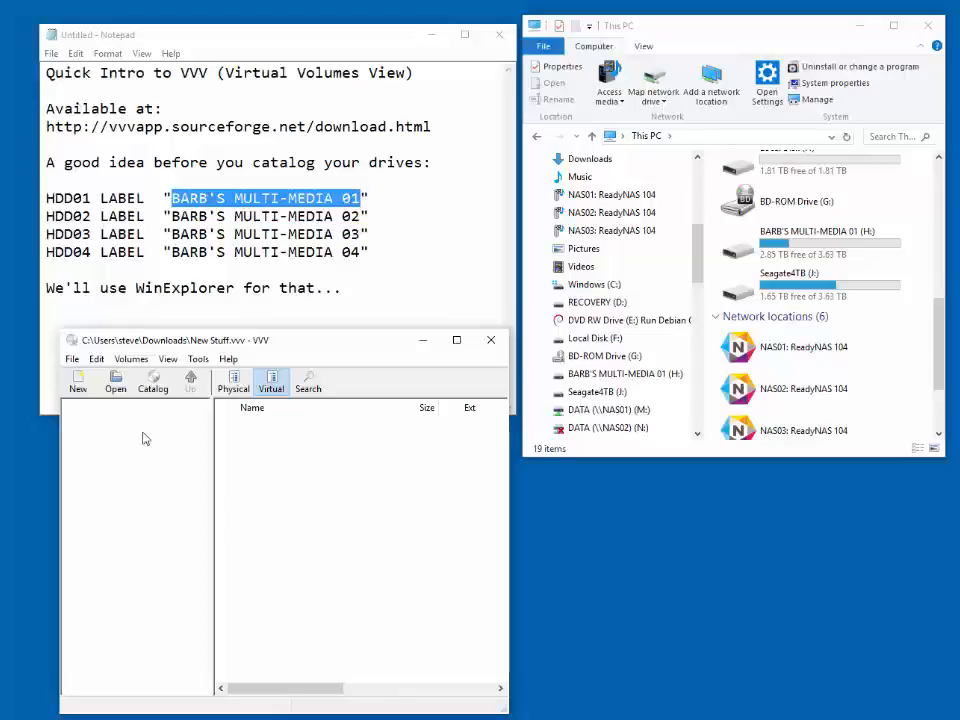
- Create a virtual root folder named A's in the virtual view
left_click(96, 359)
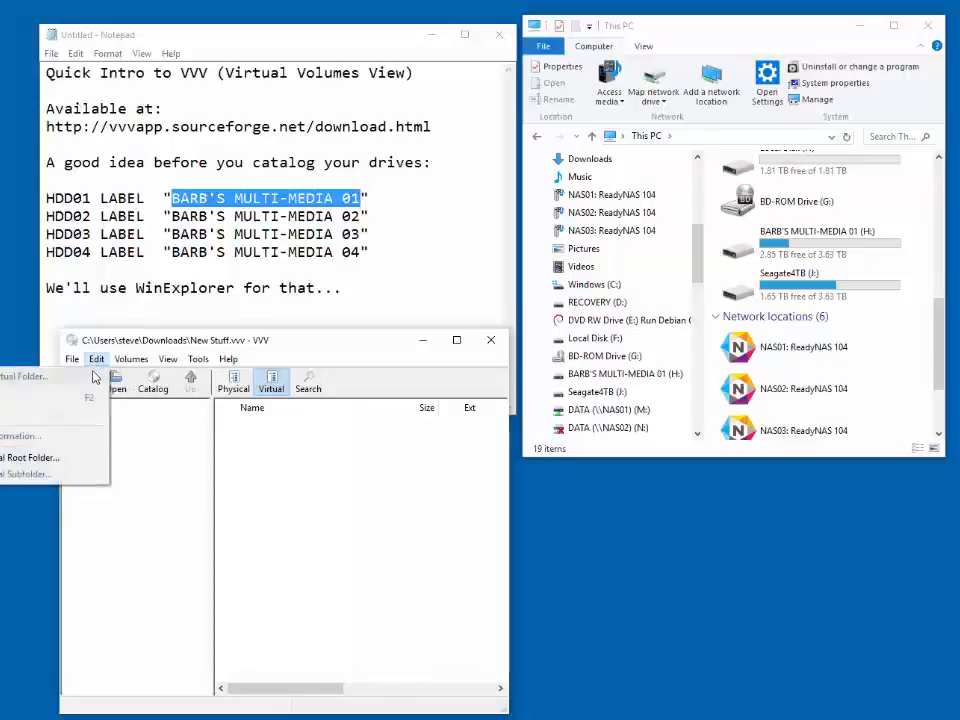
left_click(73, 466)
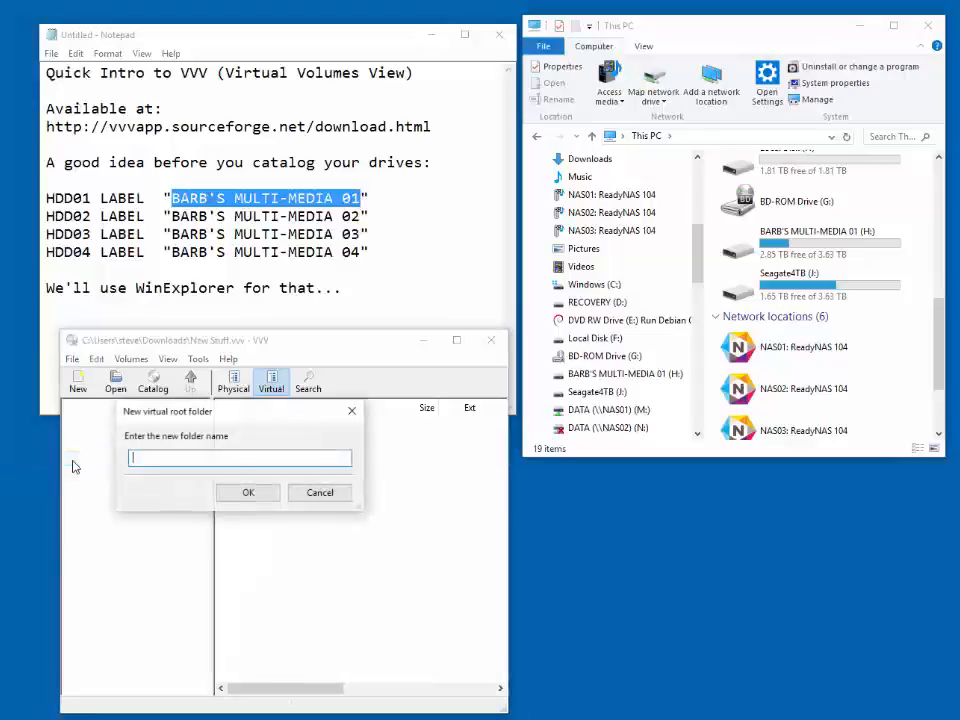
type("A's")
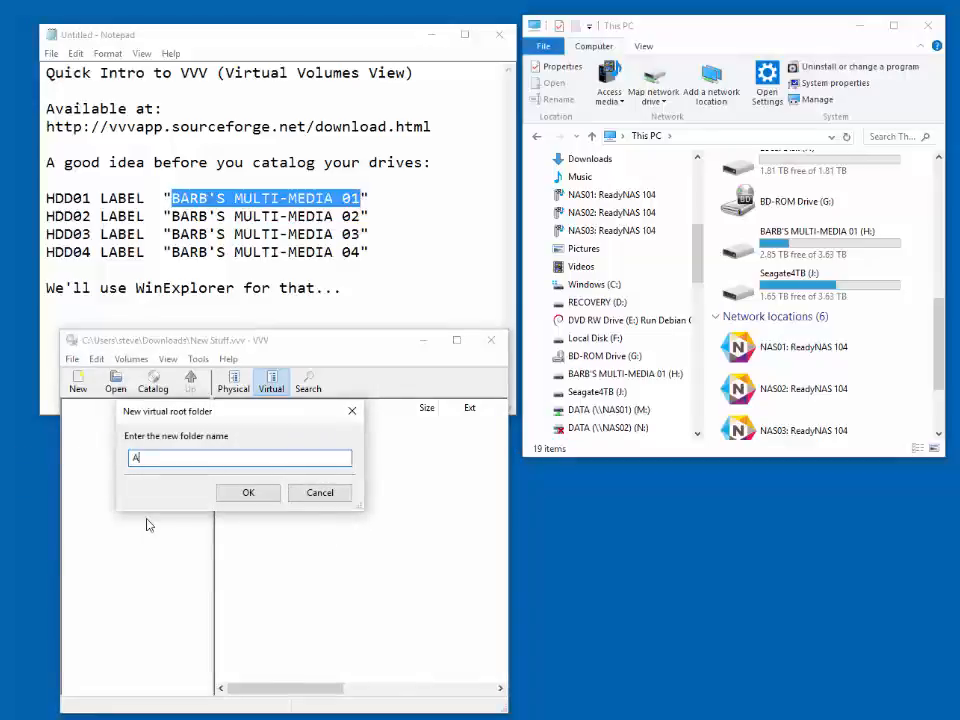
left_click(248, 492)
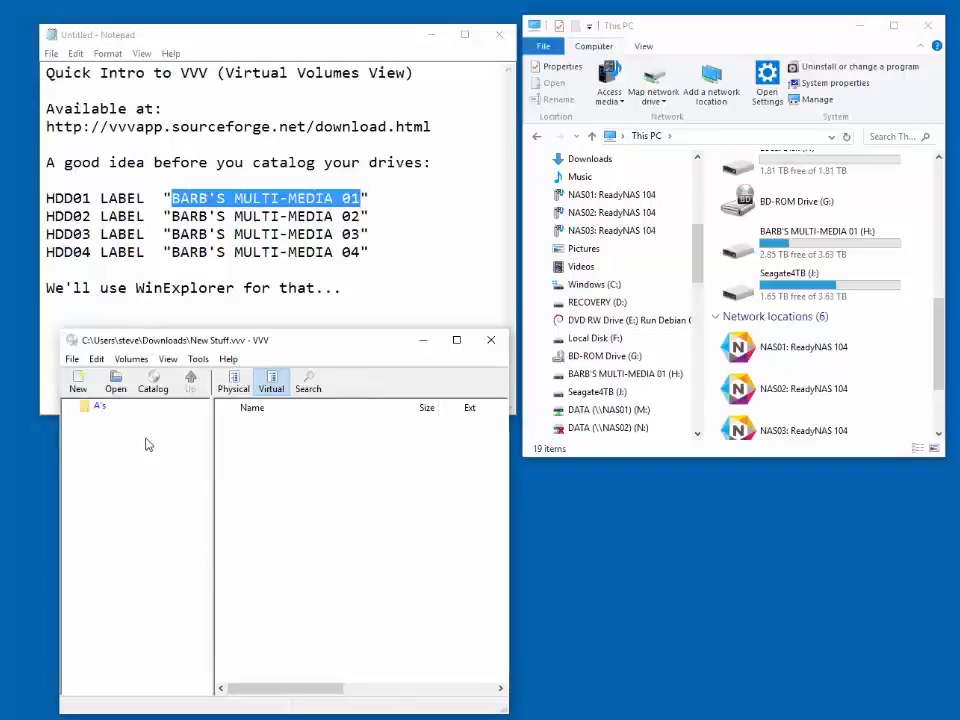
- Add the Current TV SHOWS folders from Abbott and Costello through Awake TV (2012) to the A's virtual folder
left_click(234, 381)
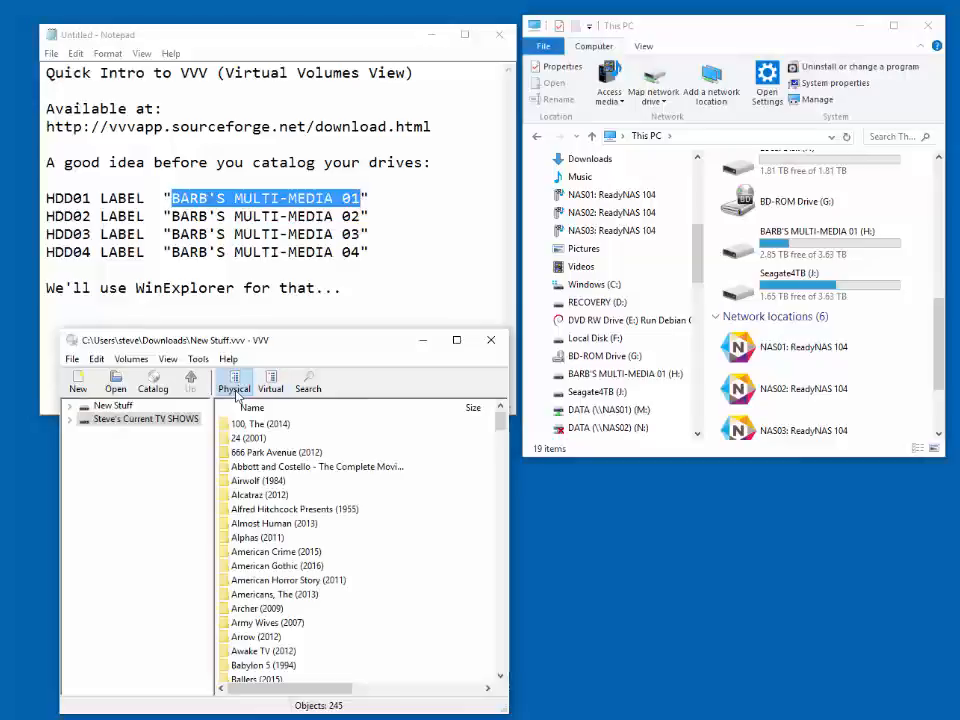
left_click(254, 468)
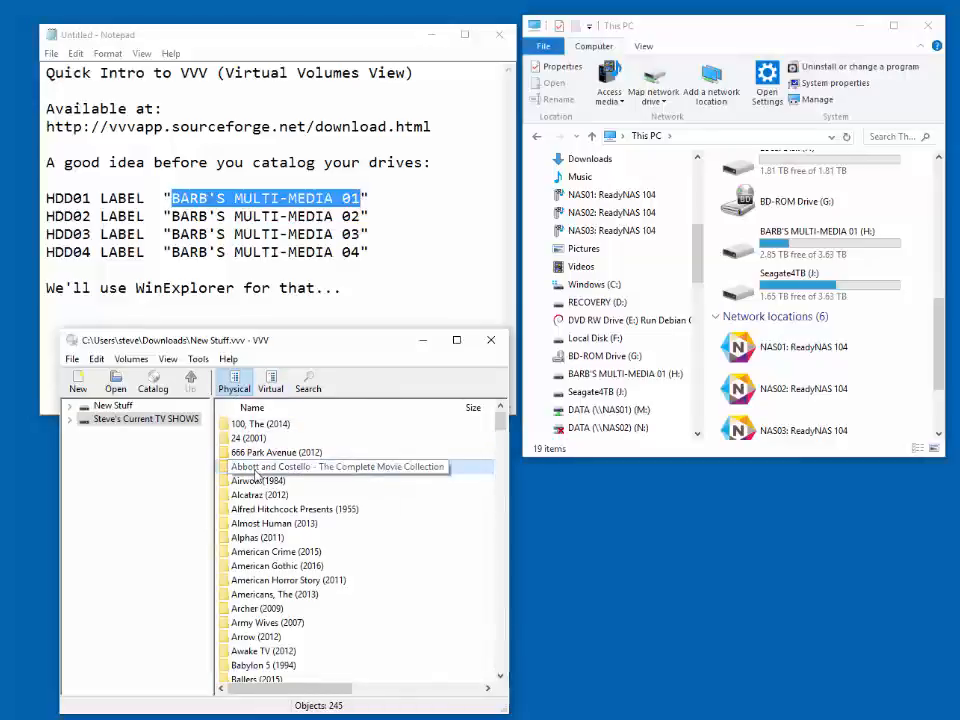
key("shift+Down")
key("shift+Down")
key("shift+Down")
key("shift+Down")
key("shift+Down")
key("shift+Down")
key("shift+Down")
key("shift+Down")
key("shift+Down")
key("shift+Down")
key("shift+Down")
key("shift+Down")
key("shift+Down")
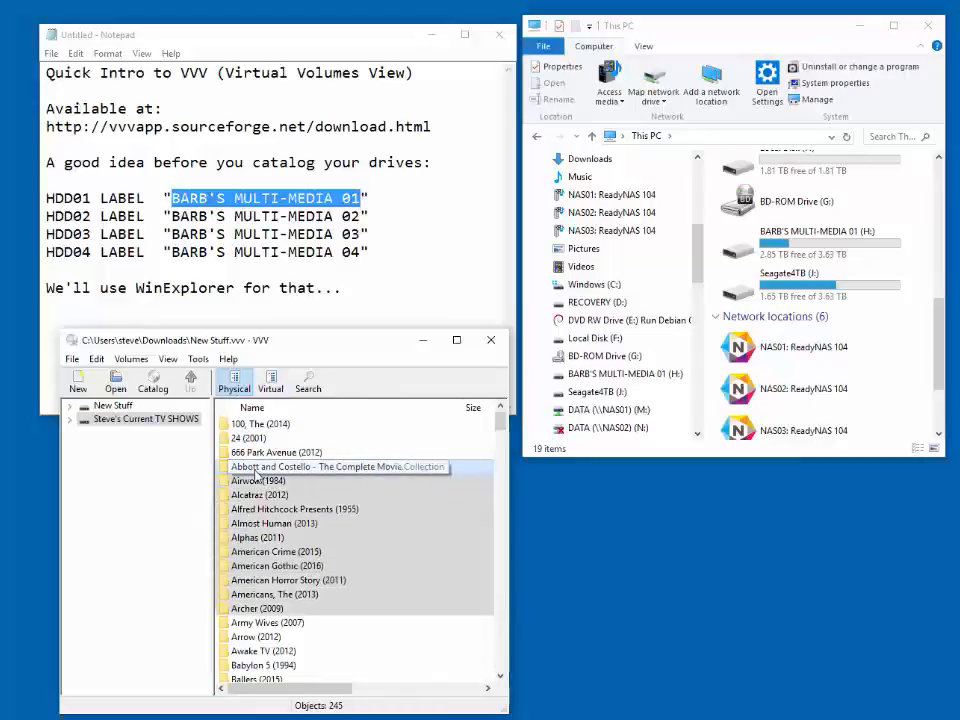
right_click(290, 544)
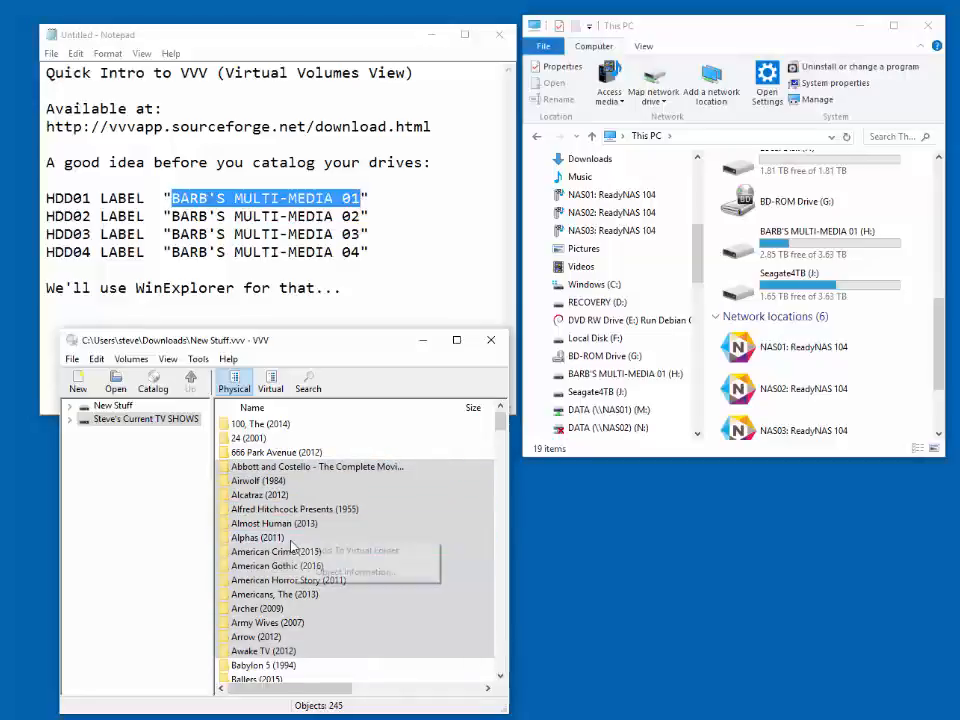
left_click(333, 552)
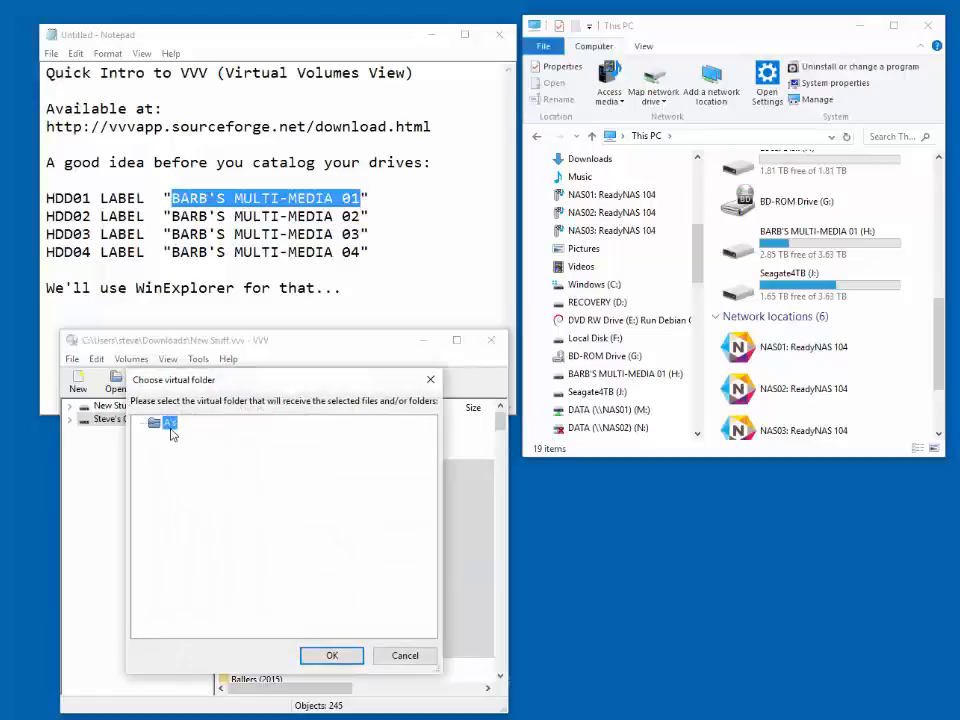
left_click(333, 656)
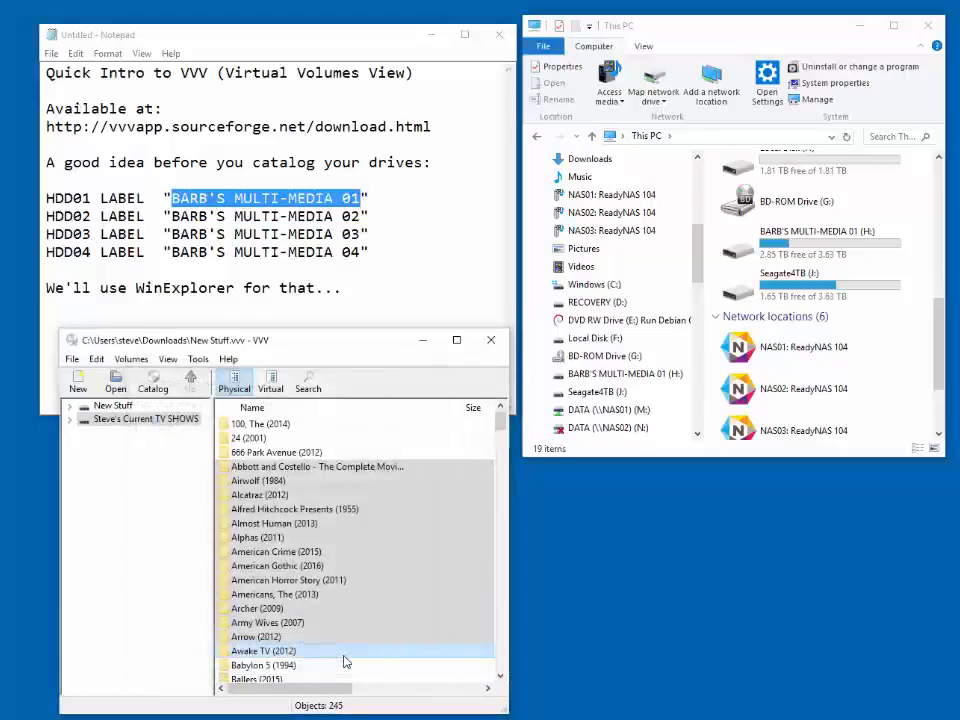
- Examine the A's virtual folder, expanding Alcatraz (2012) and Almost Human (2013), and compare it with the physical view
left_click(272, 388)
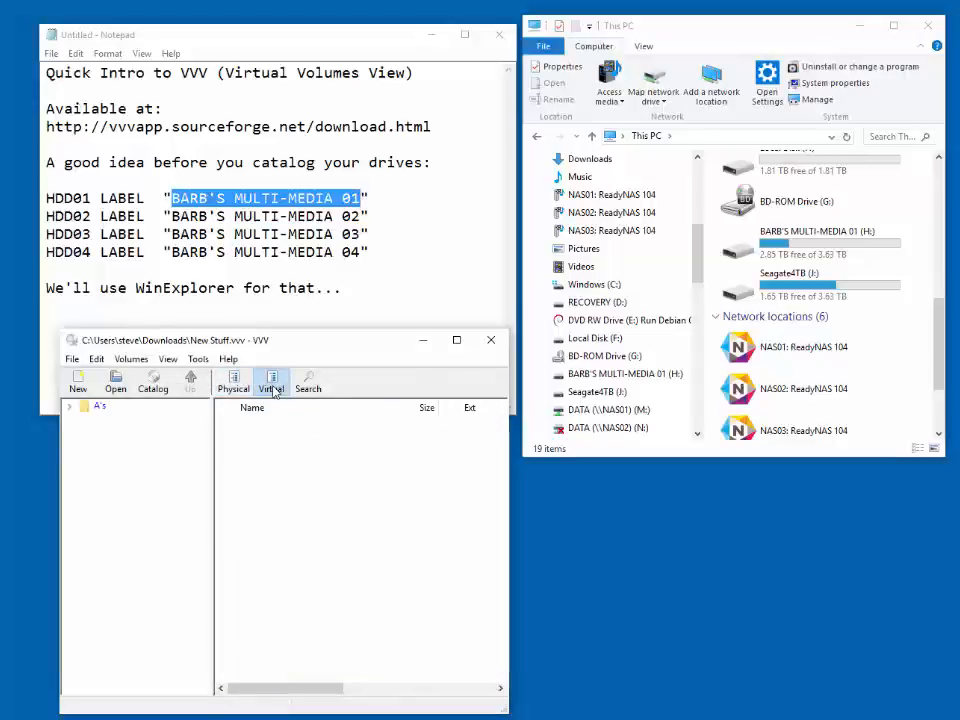
double_click(100, 407)
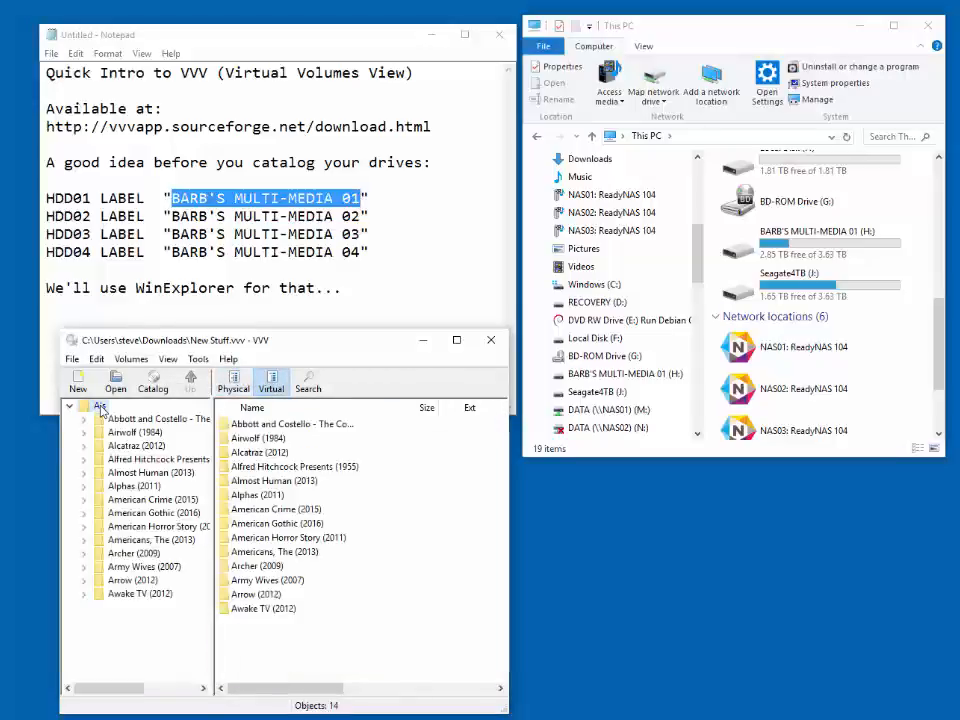
double_click(142, 446)
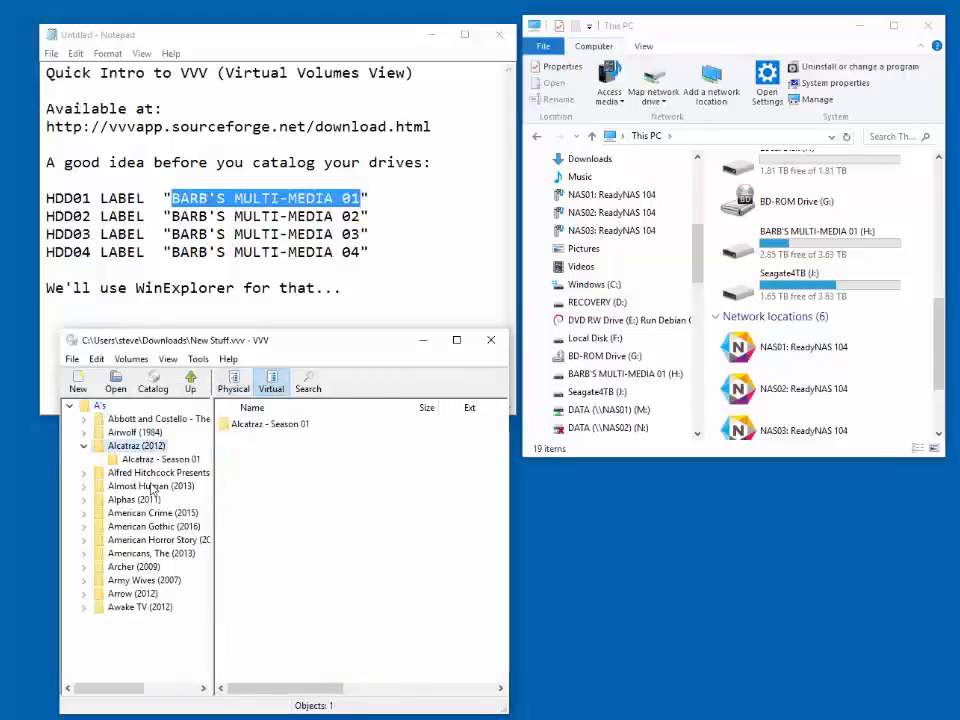
double_click(152, 487)
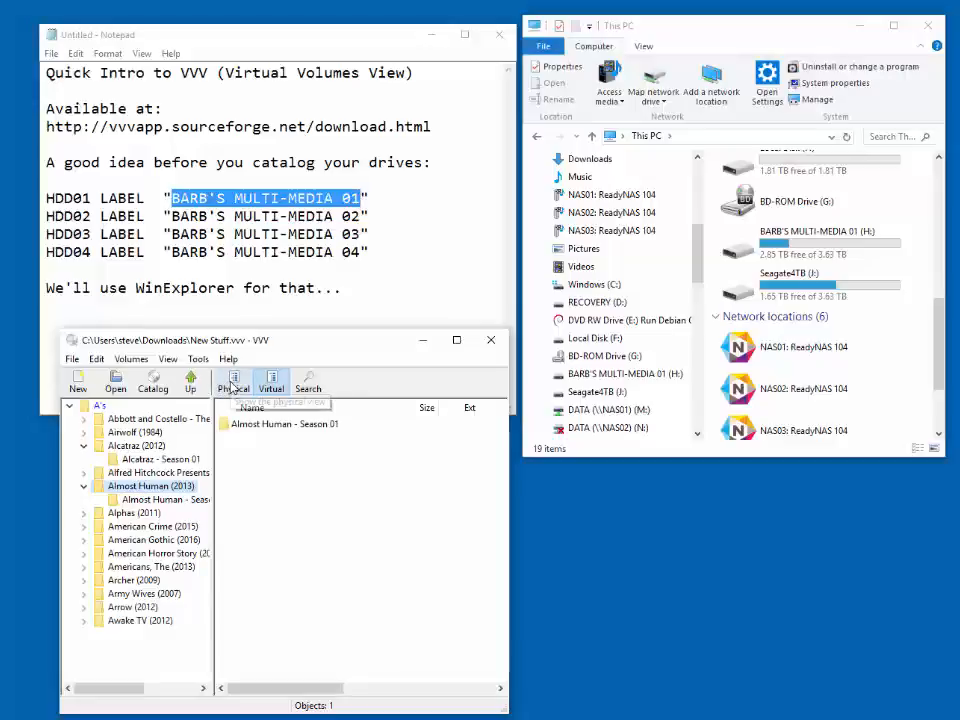
left_click(233, 384)
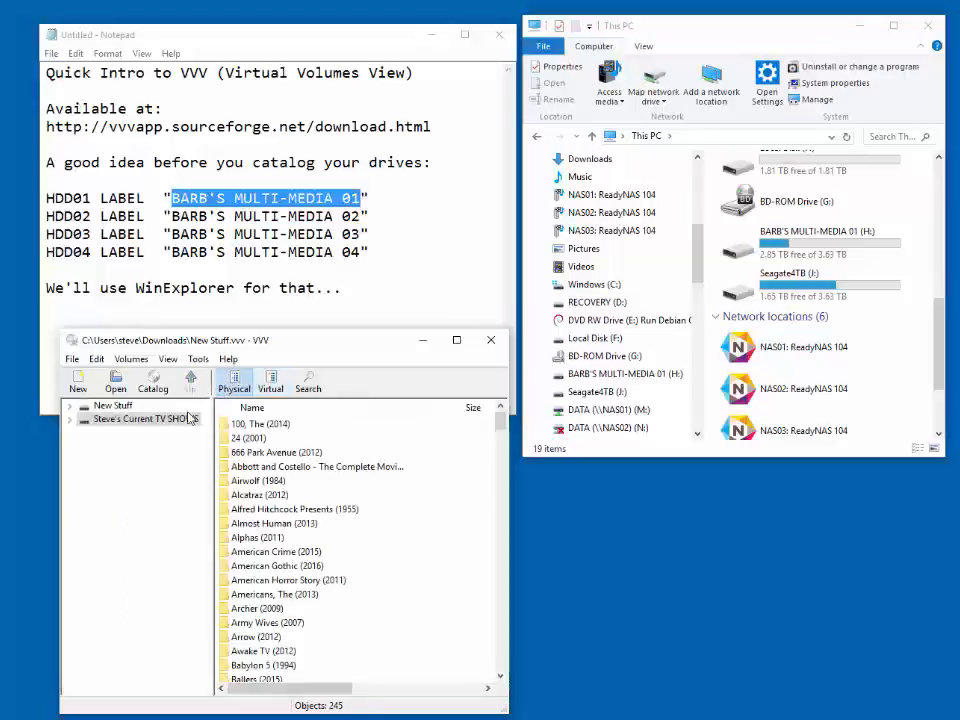
left_click(274, 382)
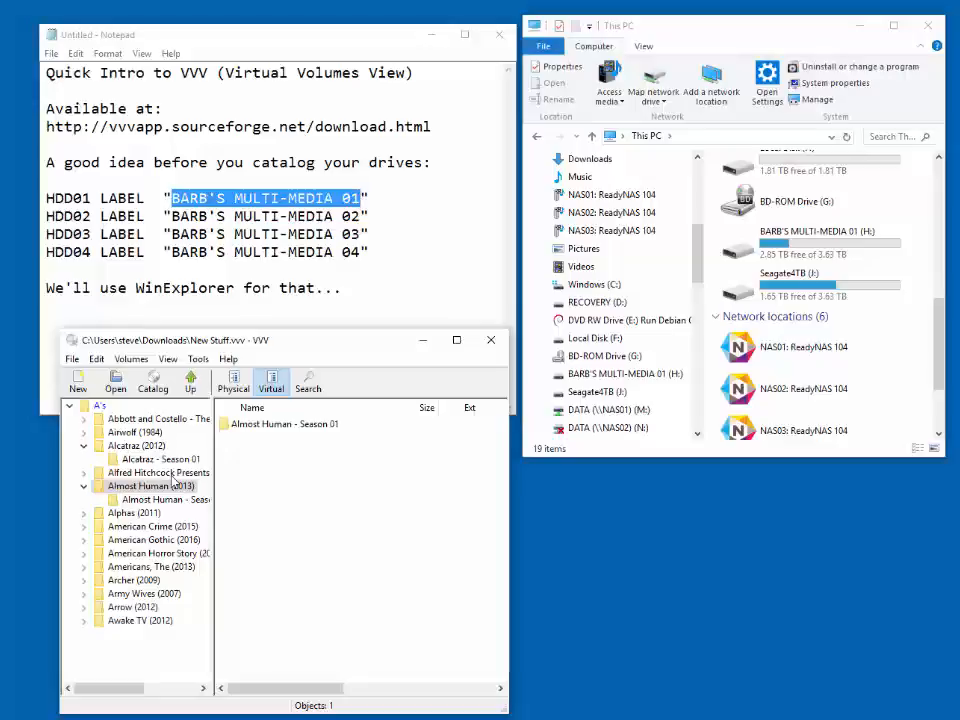
left_click(72, 360)
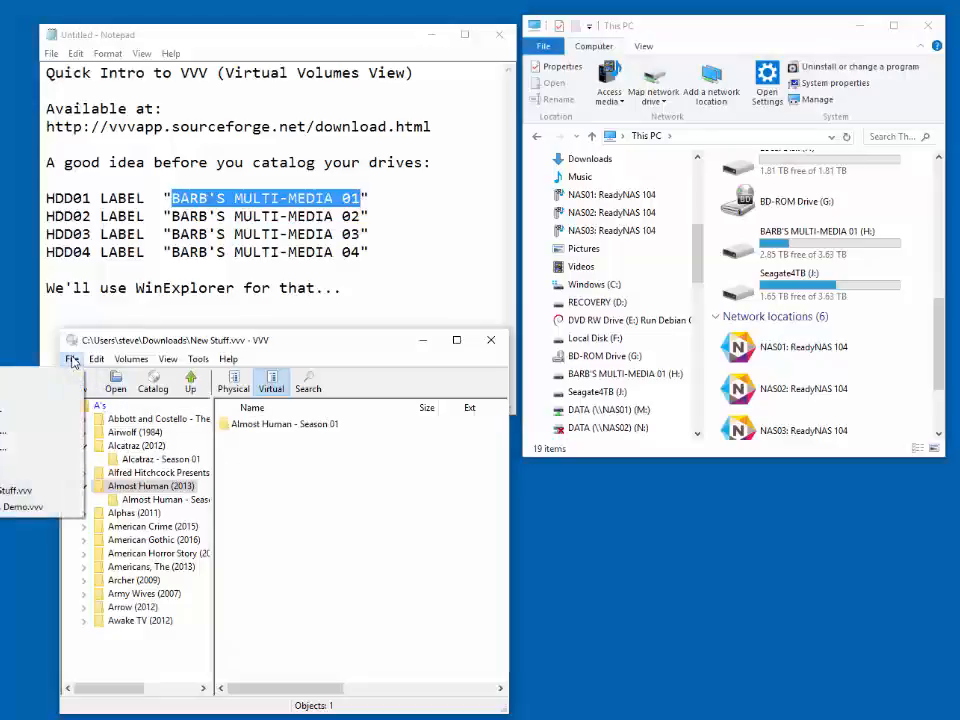
left_click(42, 411)
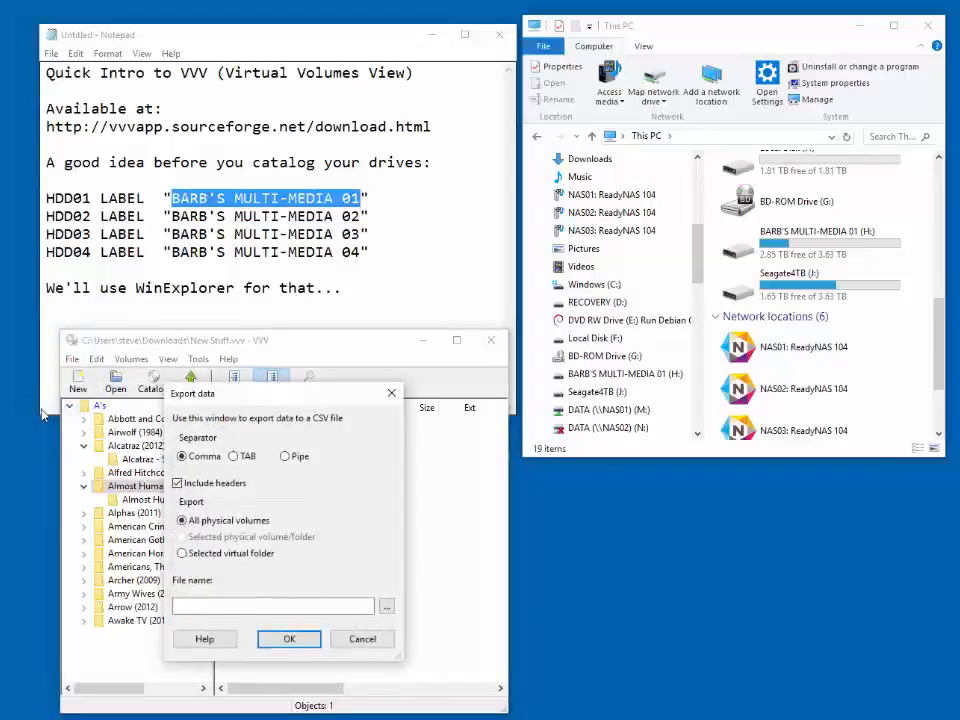
left_click(362, 638)
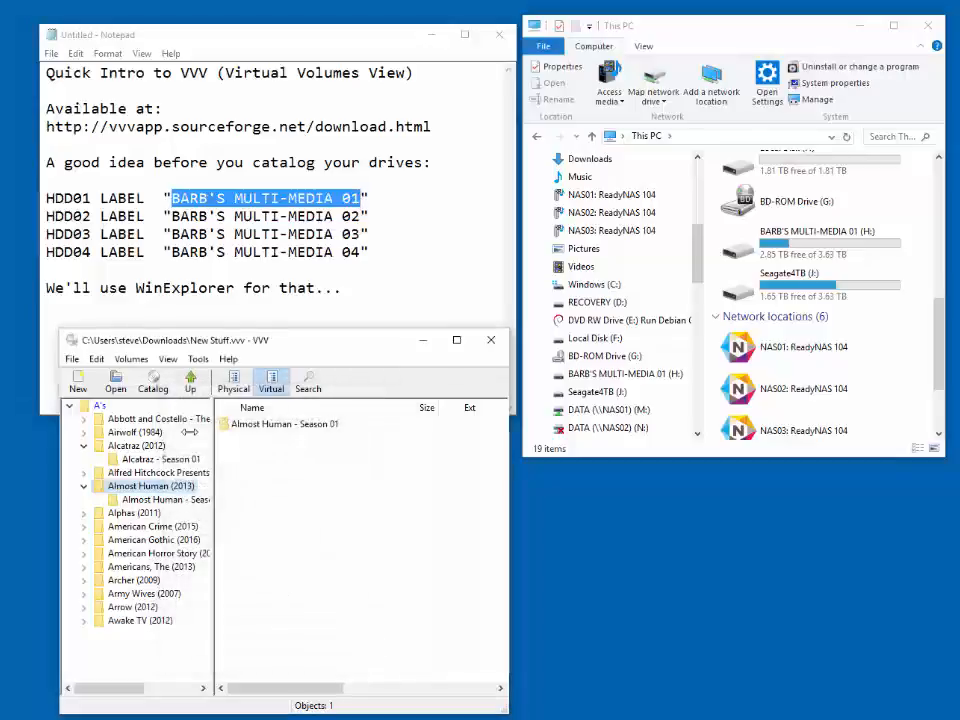
- Set up a CSV data export of the A's virtual folder, limiting it to the selected virtual folder
left_click(99, 406)
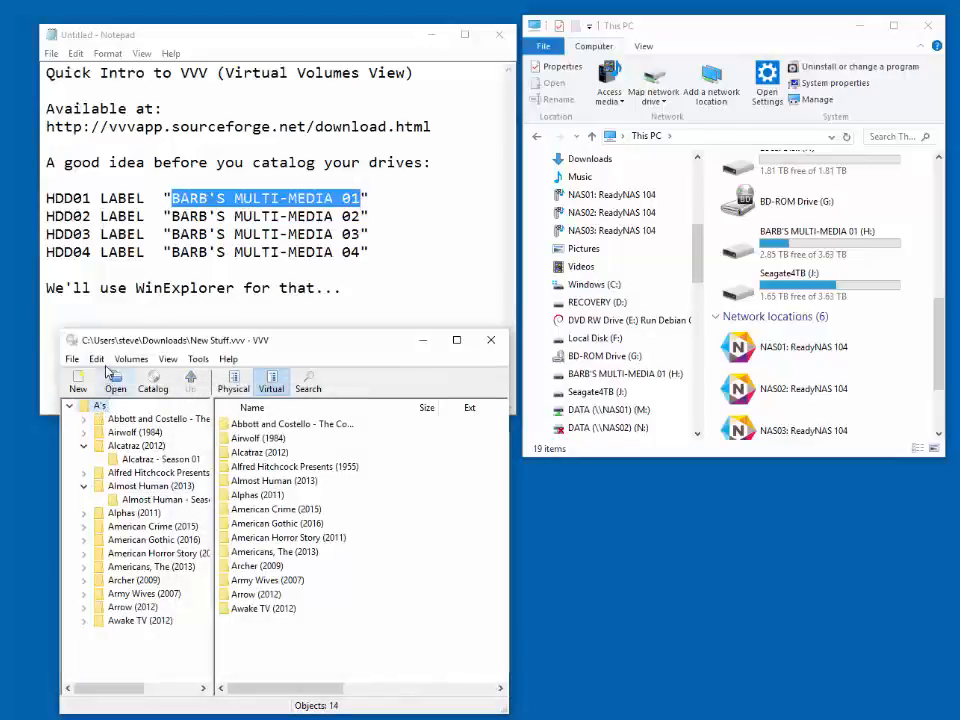
left_click(96, 359)
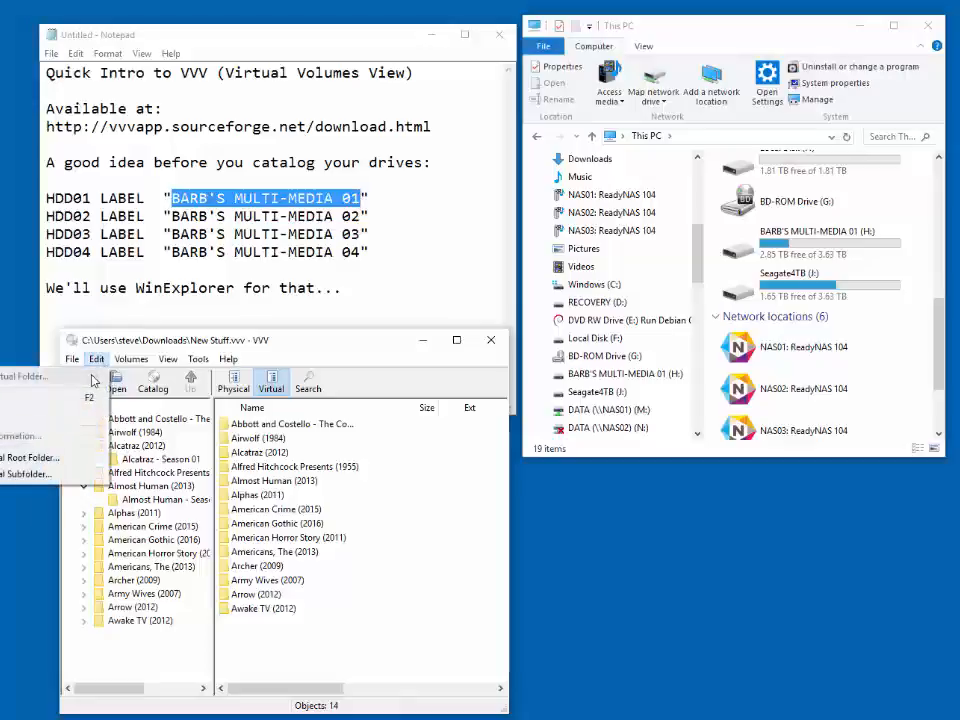
mouse_move(76, 365)
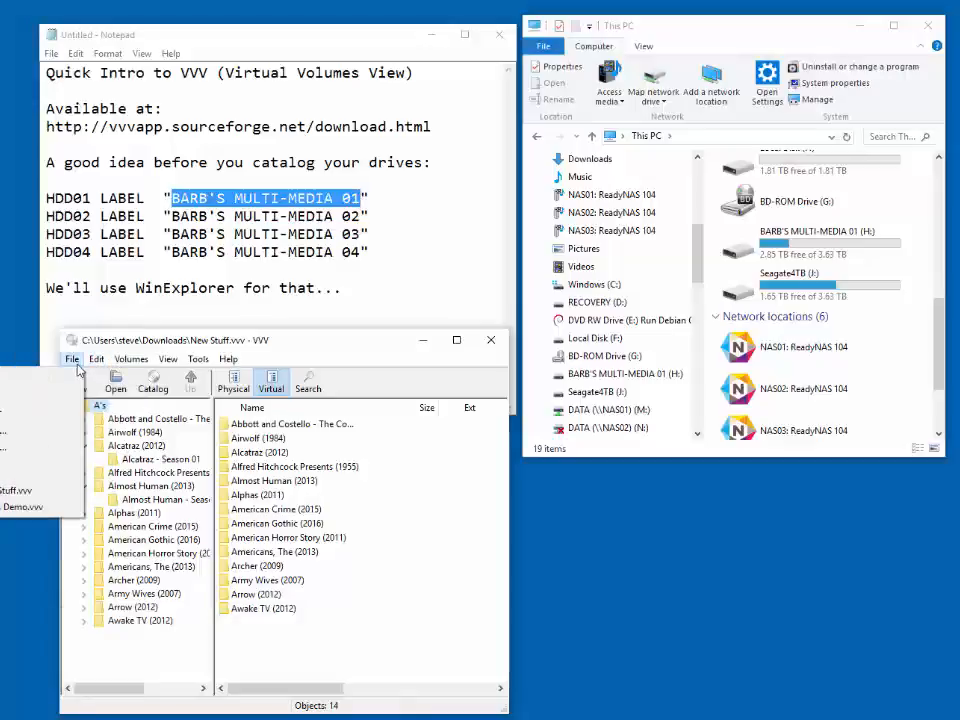
left_click(60, 413)
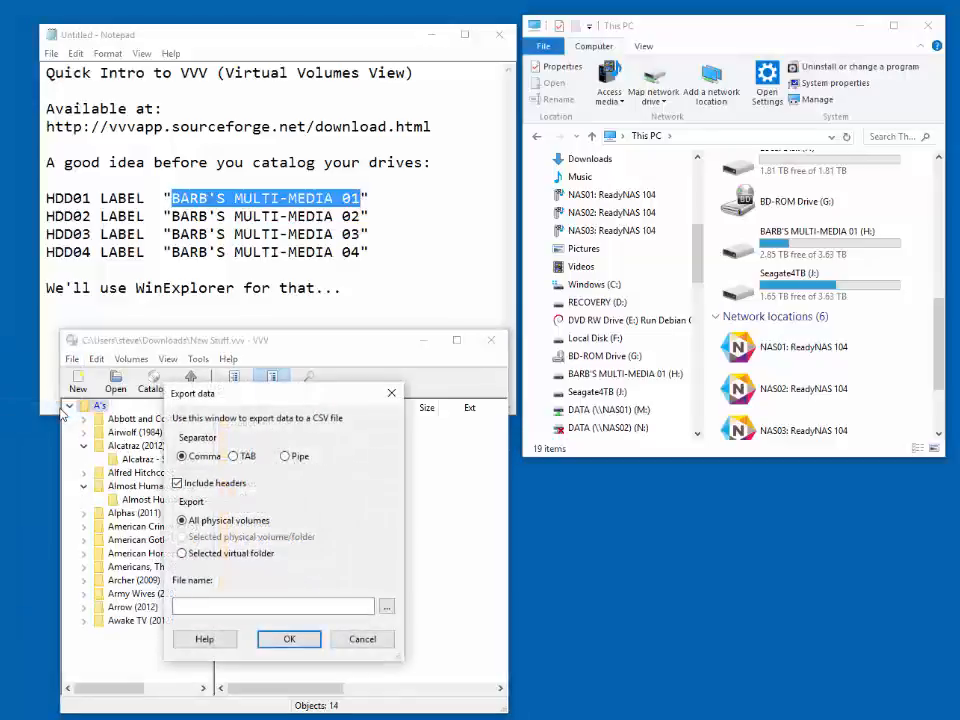
left_click(183, 556)
left_click(214, 605)
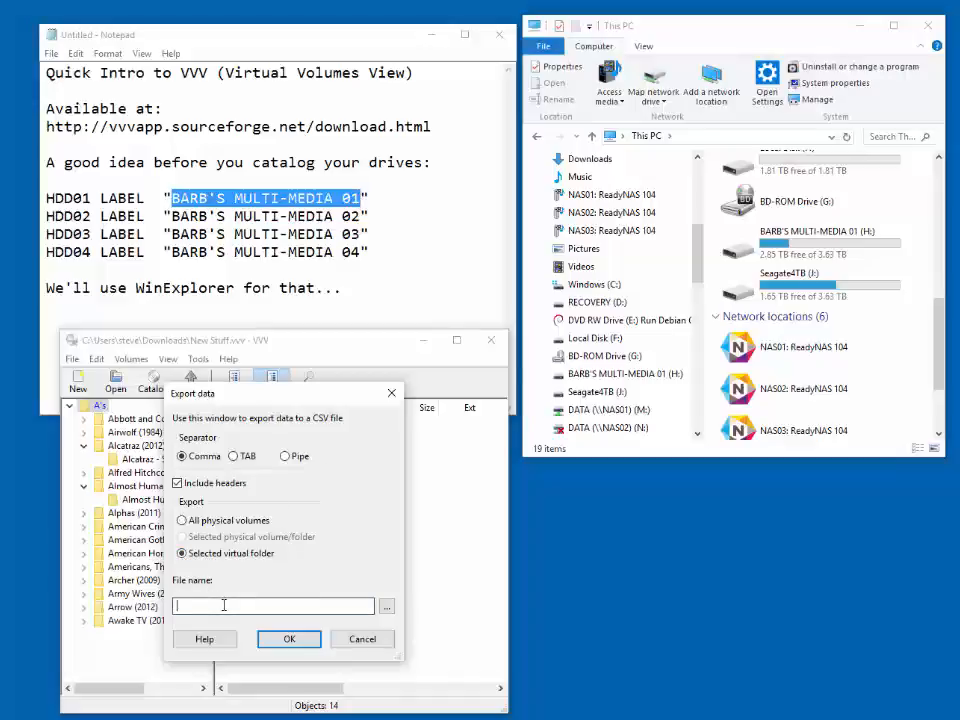
- Choose the Downloads folder and the file name All the A's for the export, and run it
left_click(386, 607)
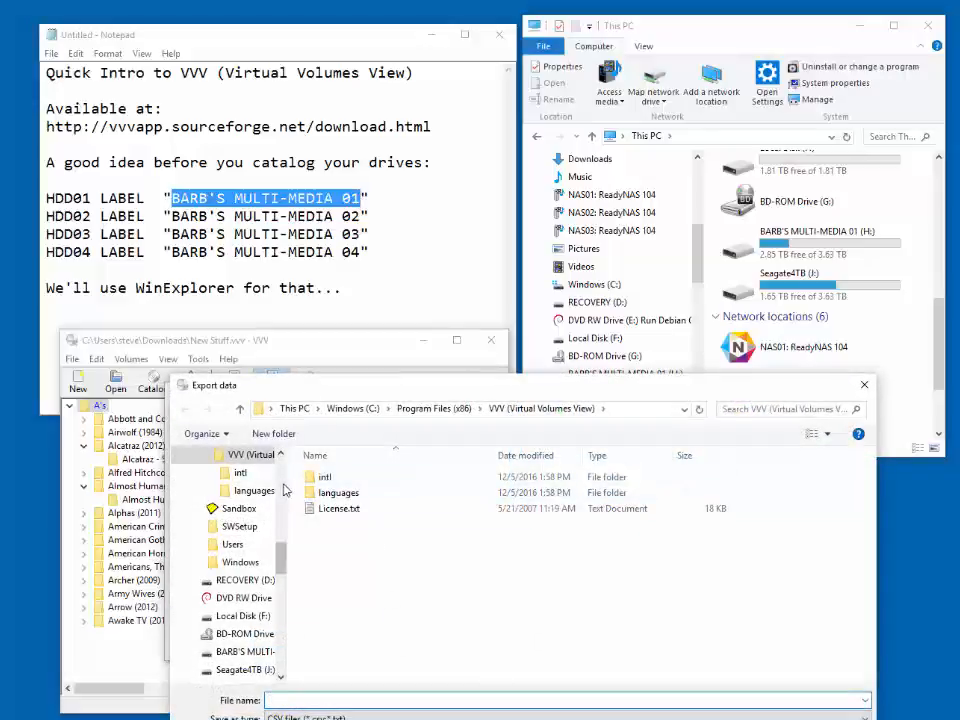
left_click_drag(281, 556, 282, 502)
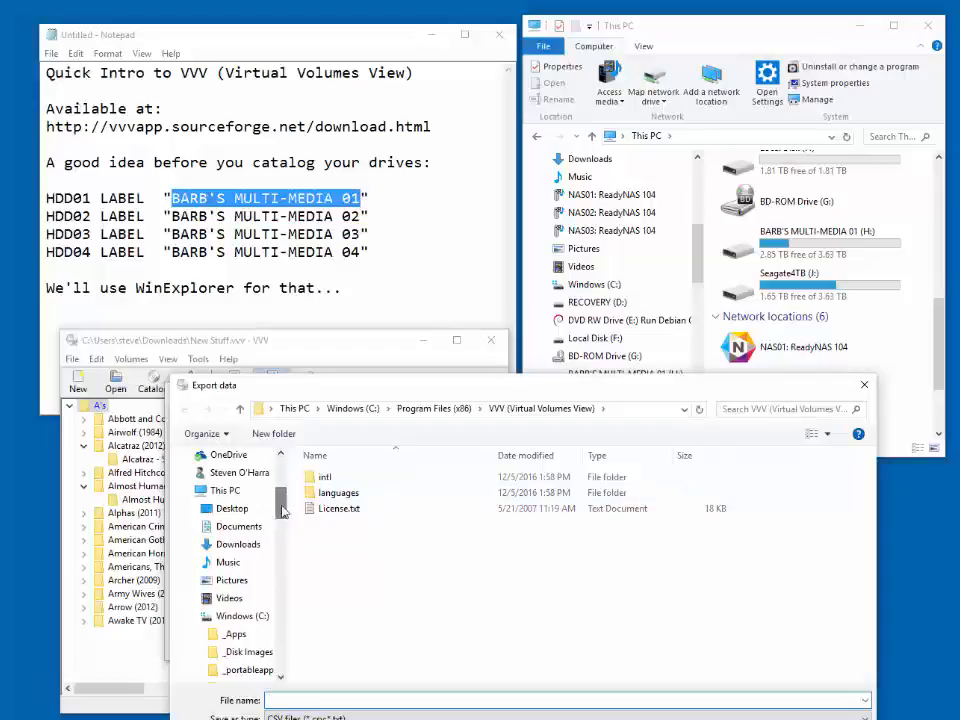
left_click(238, 544)
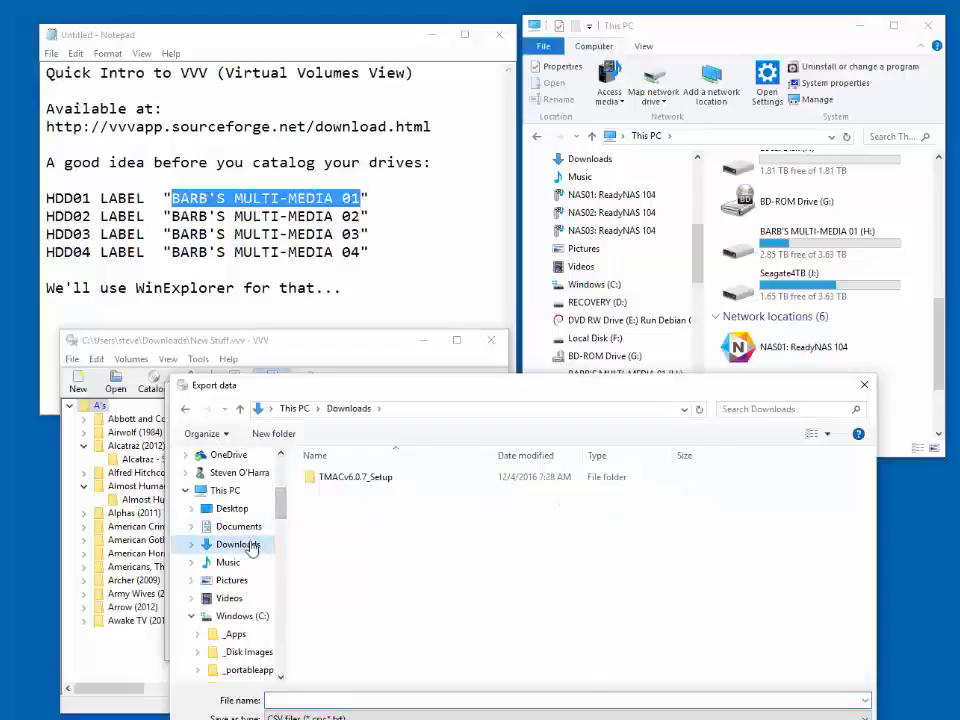
left_click(363, 697)
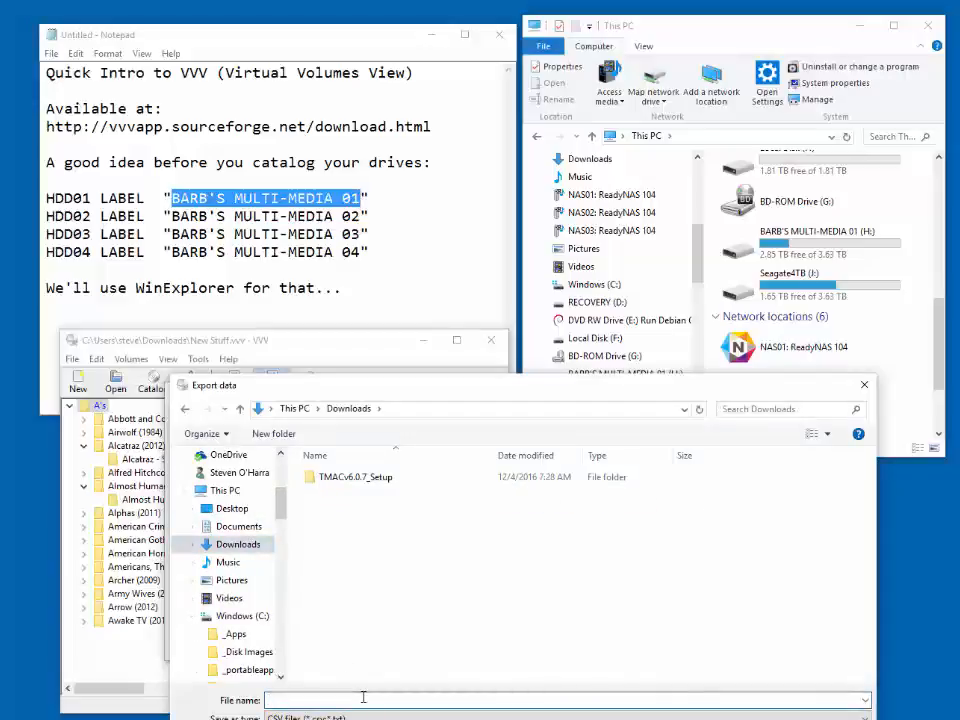
type("All the A's")
key("Return")
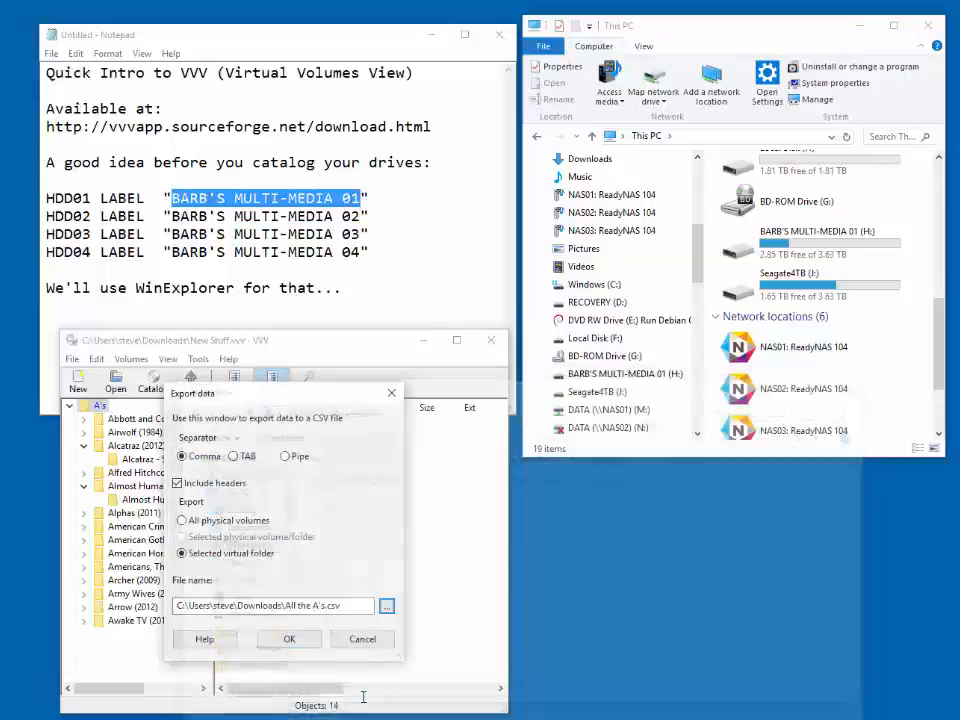
left_click(289, 638)
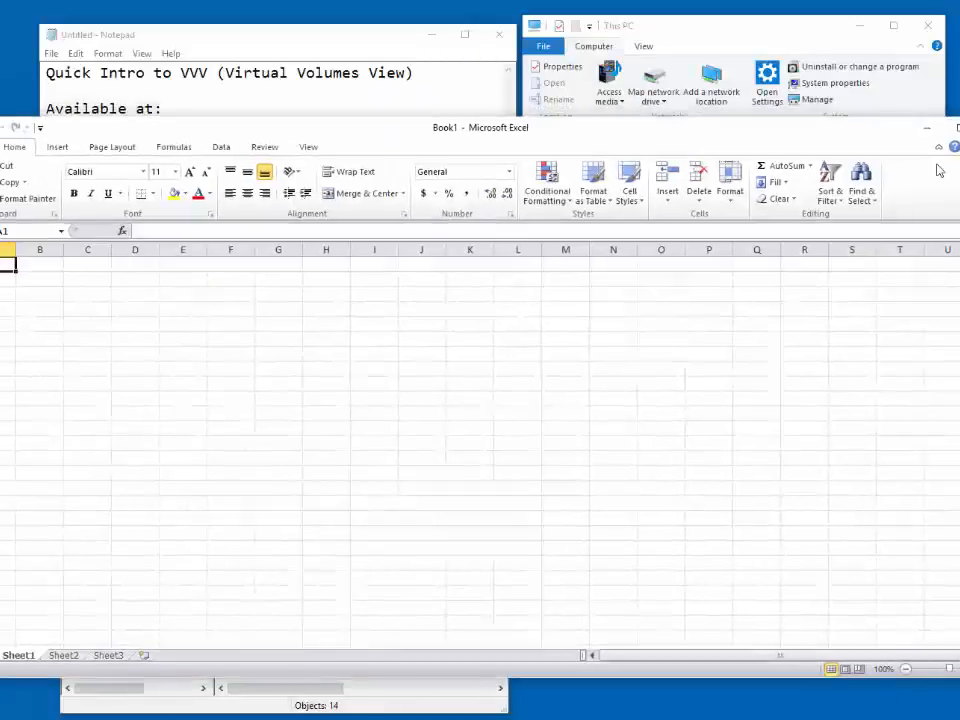
- Switch to Microsoft Excel and resize and reposition its window so that it fits fully on the screen
left_click_drag(959, 197, 930, 197)
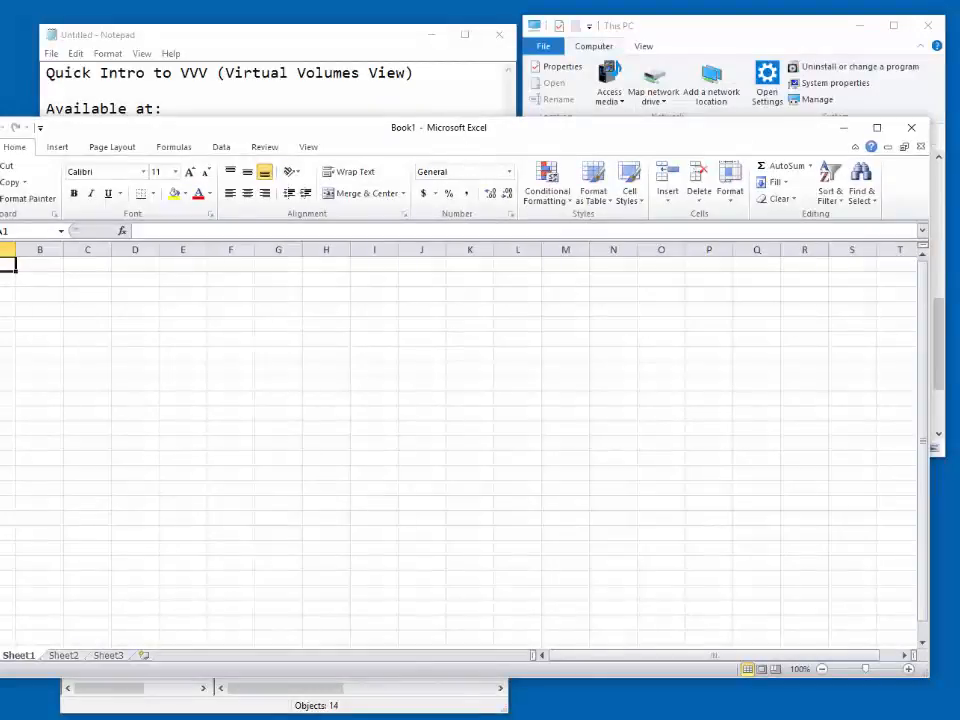
left_click_drag(0, 240, 14, 240)
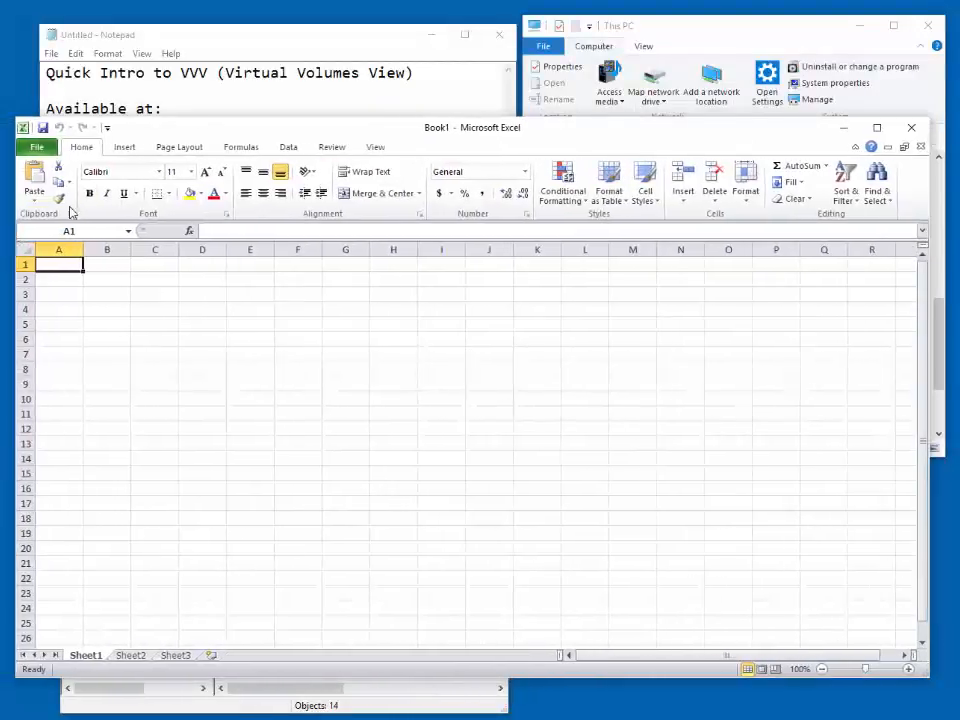
left_click_drag(375, 119, 366, 42)
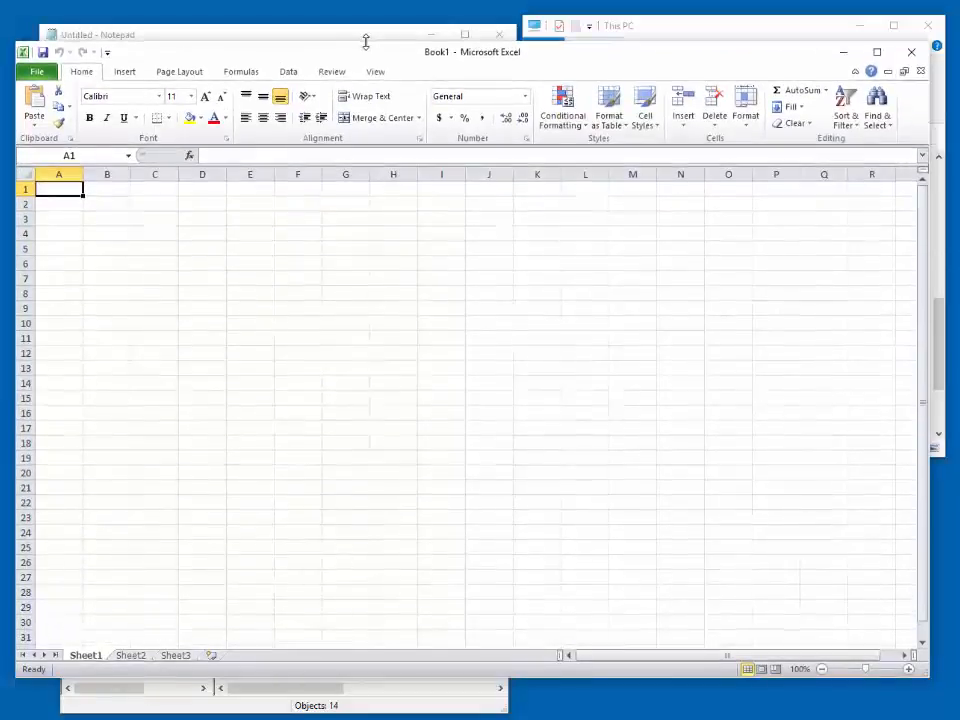
- Open All the A's.csv from the Downloads folder, with all file types listed
left_click(42, 73)
left_click(58, 139)
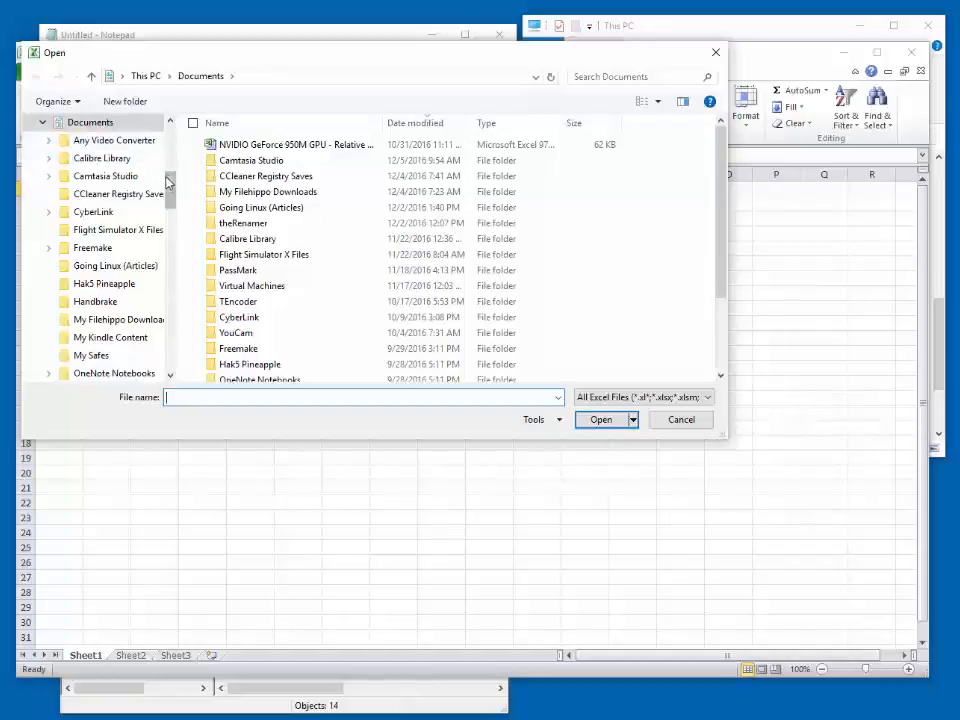
scroll(167, 151, "up", 3)
scroll(165, 140, "up", 3)
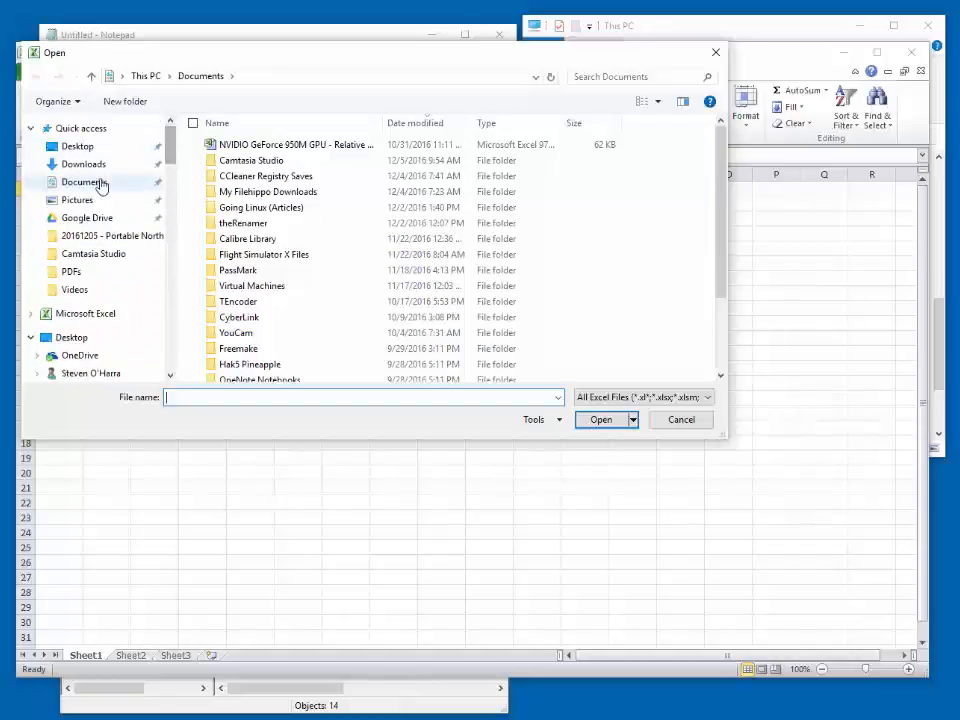
left_click(85, 164)
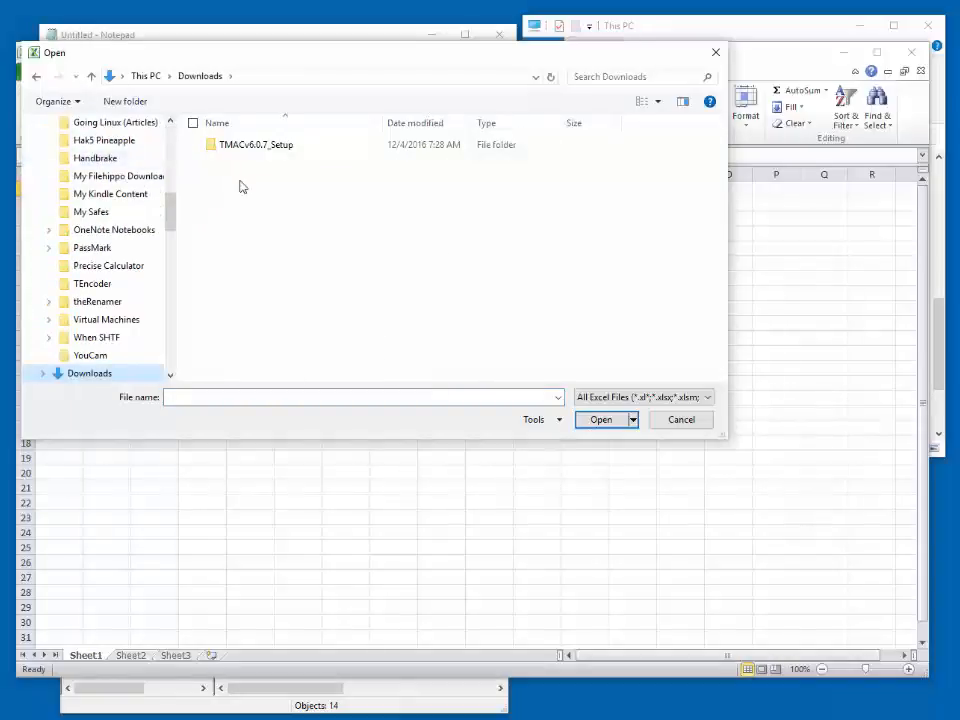
left_click(634, 405)
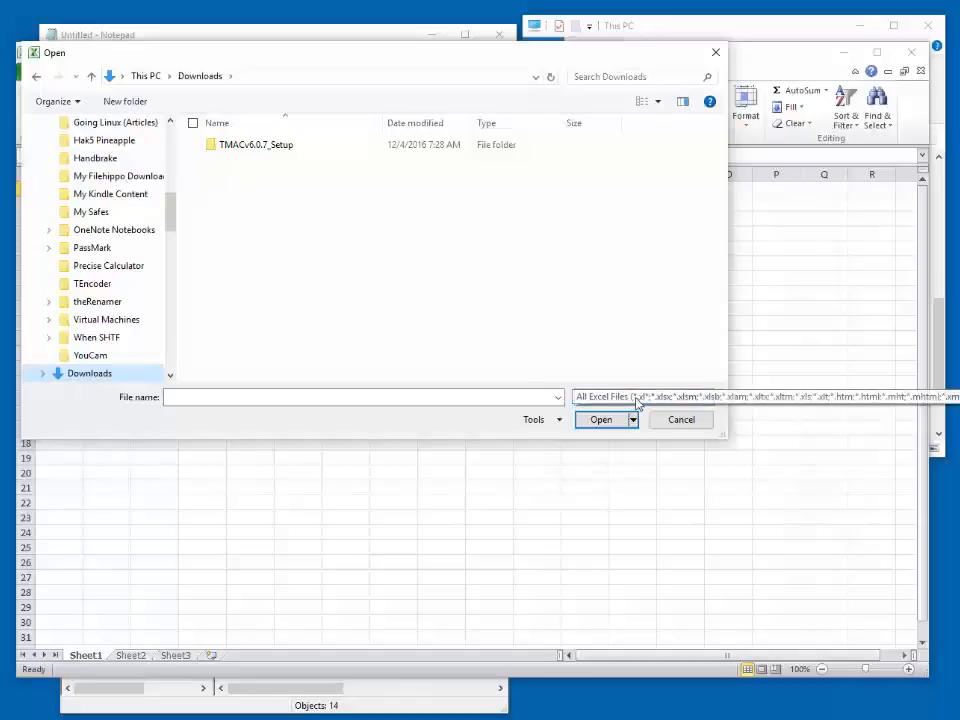
left_click(630, 411)
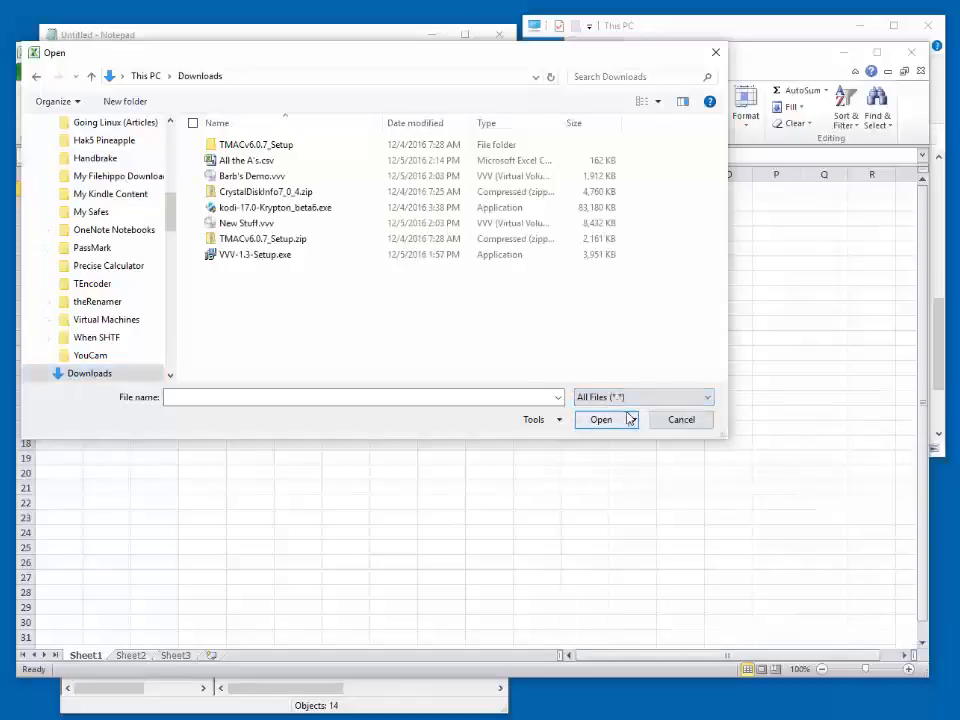
double_click(257, 162)
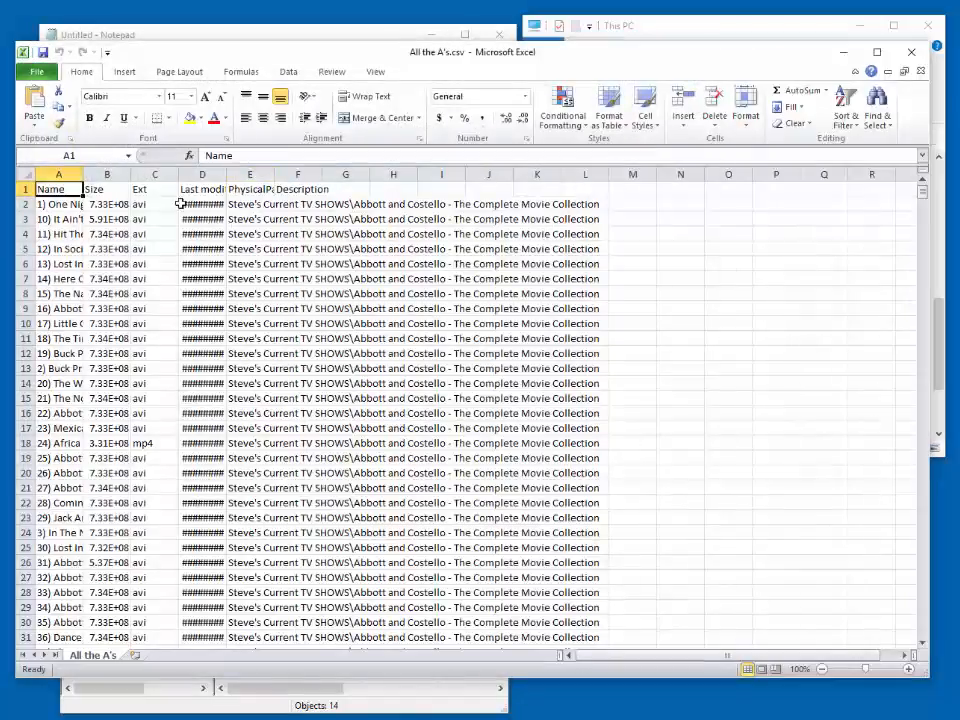
- AutoFit the widths of columns A through G to the contents of row 3
left_click(60, 219)
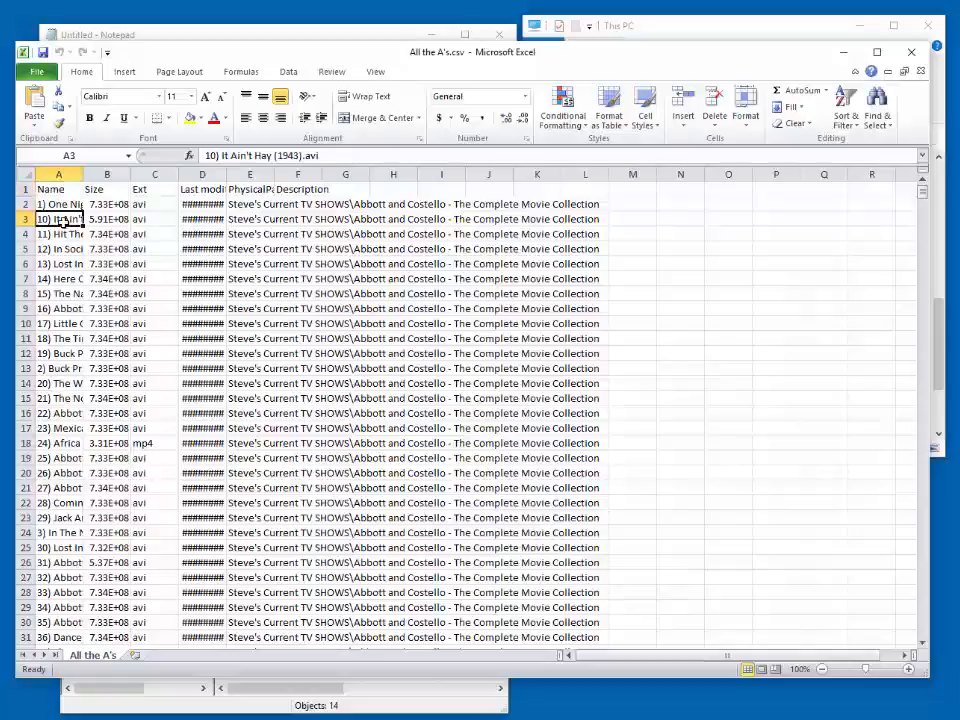
key("shift+Right")
key("shift+Right")
key("shift+Right")
key("shift+Right")
key("shift+Right")
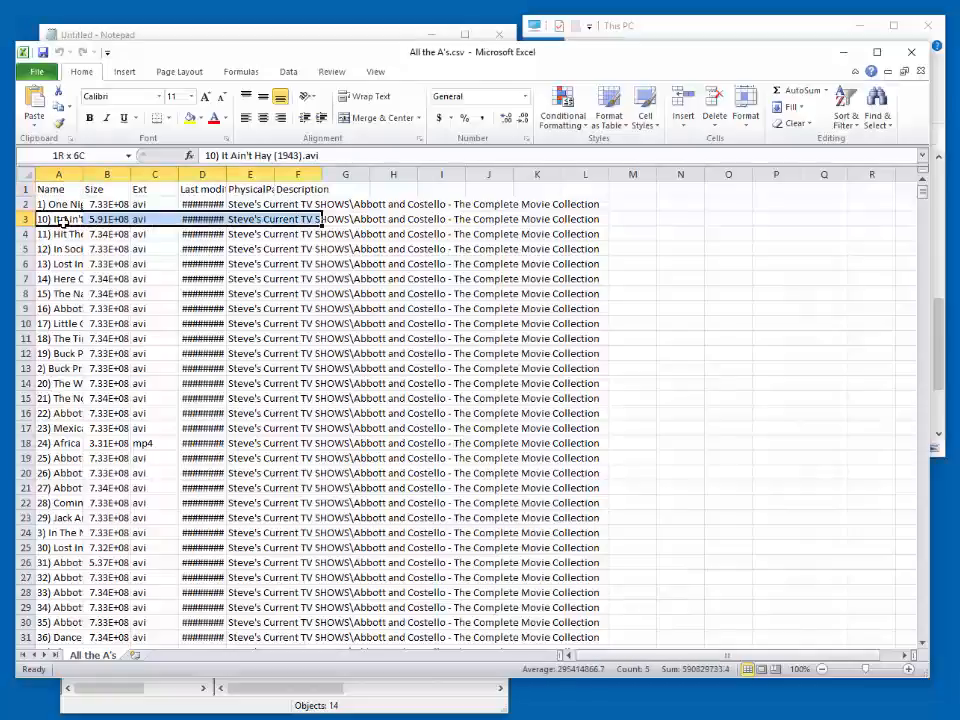
key("shift+Right")
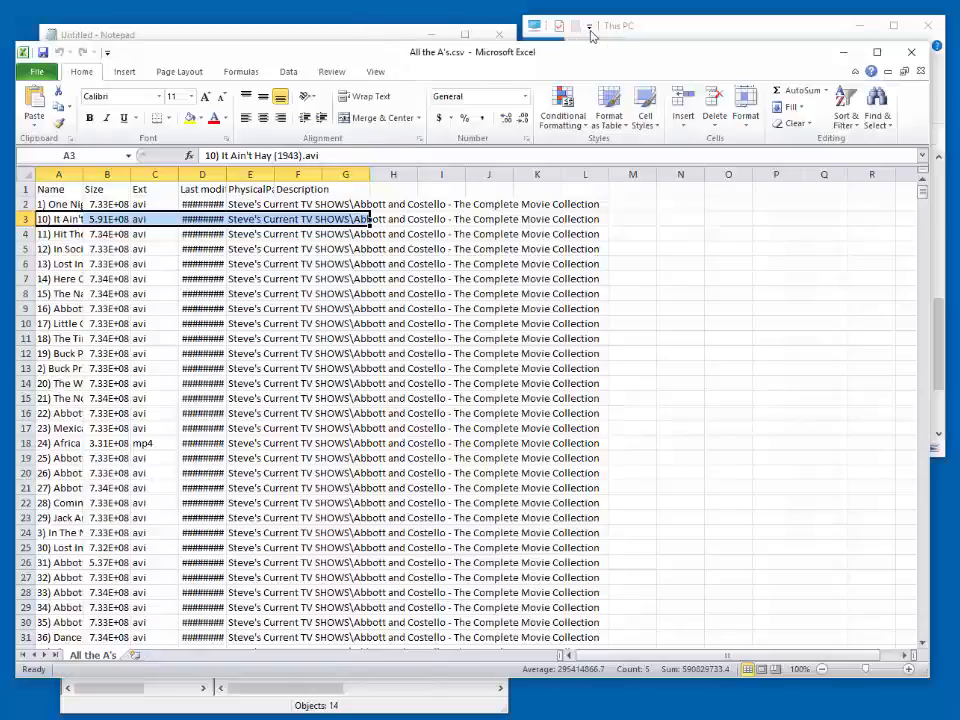
left_click(750, 125)
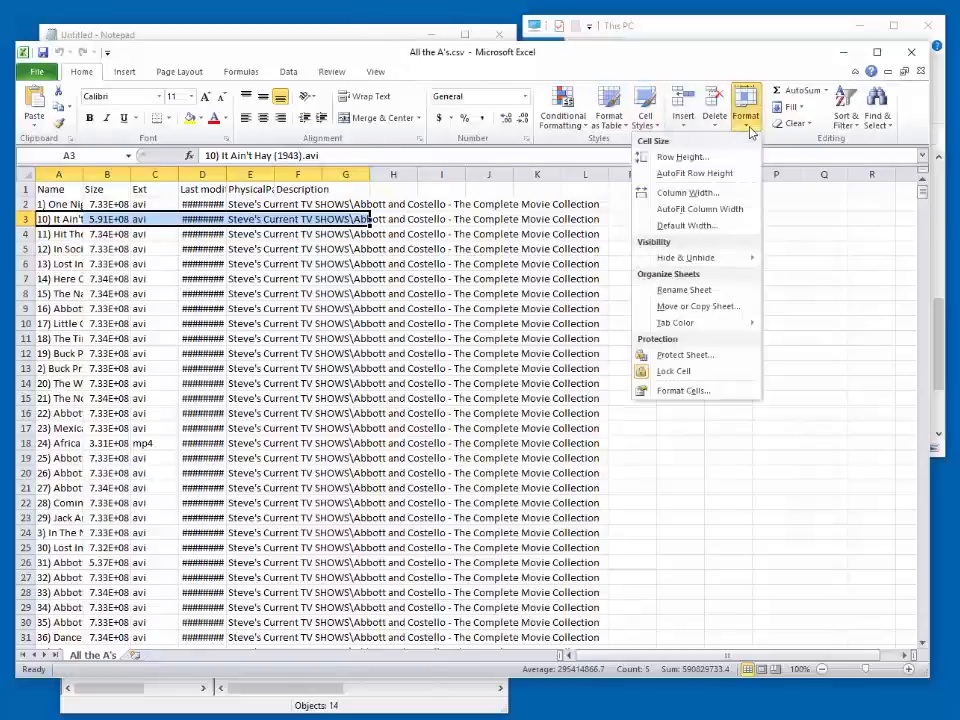
left_click(714, 209)
left_click(758, 303)
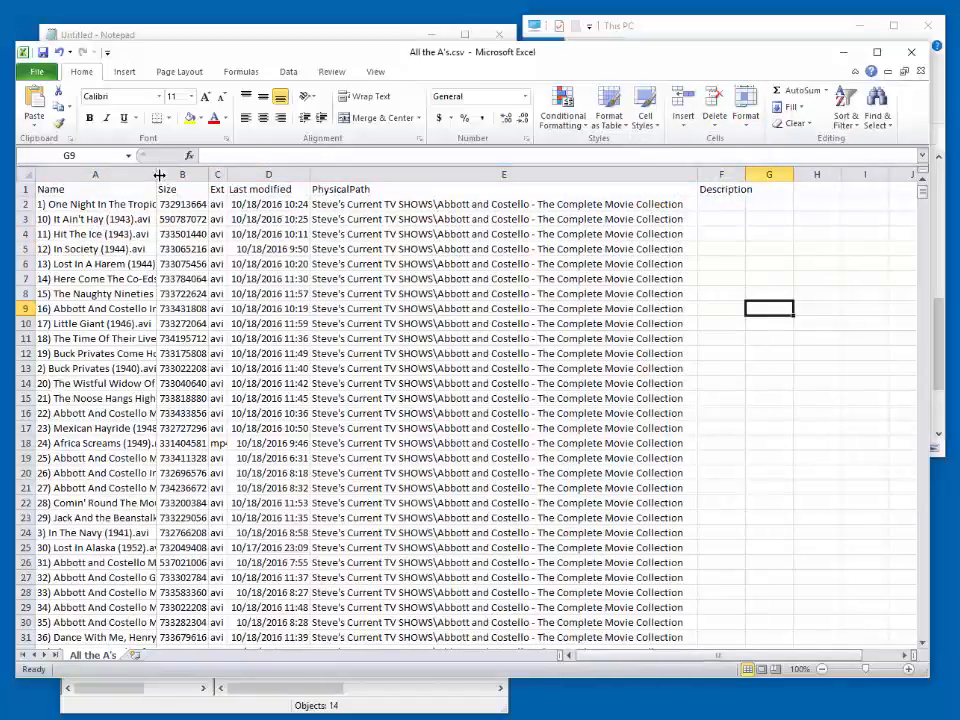
- Widen the Name and Size columns to read the exported file list, and close Excel
left_click_drag(158, 174, 312, 202)
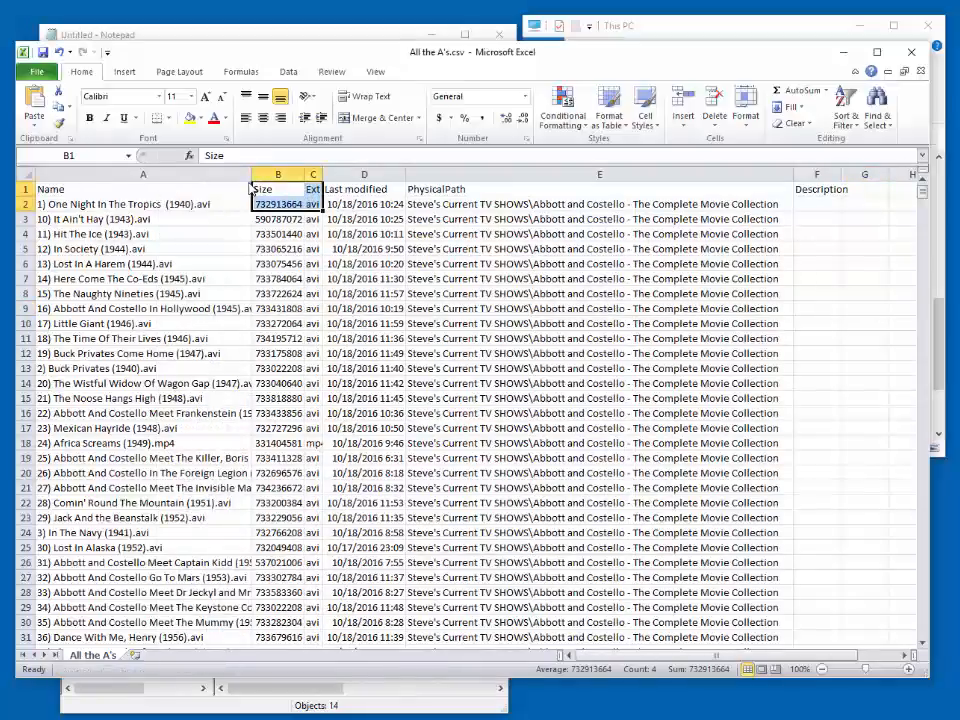
left_click_drag(249, 176, 384, 174)
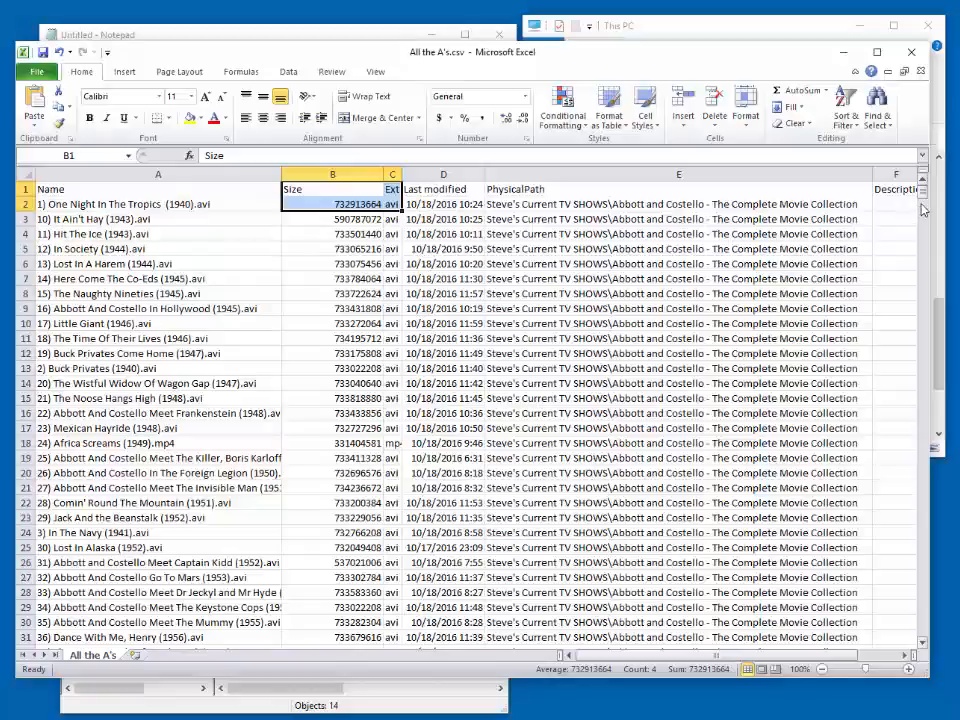
mouse_move(922, 192)
left_mouse_down()
mouse_move(939, 628)
mouse_move(911, 176)
left_mouse_up()
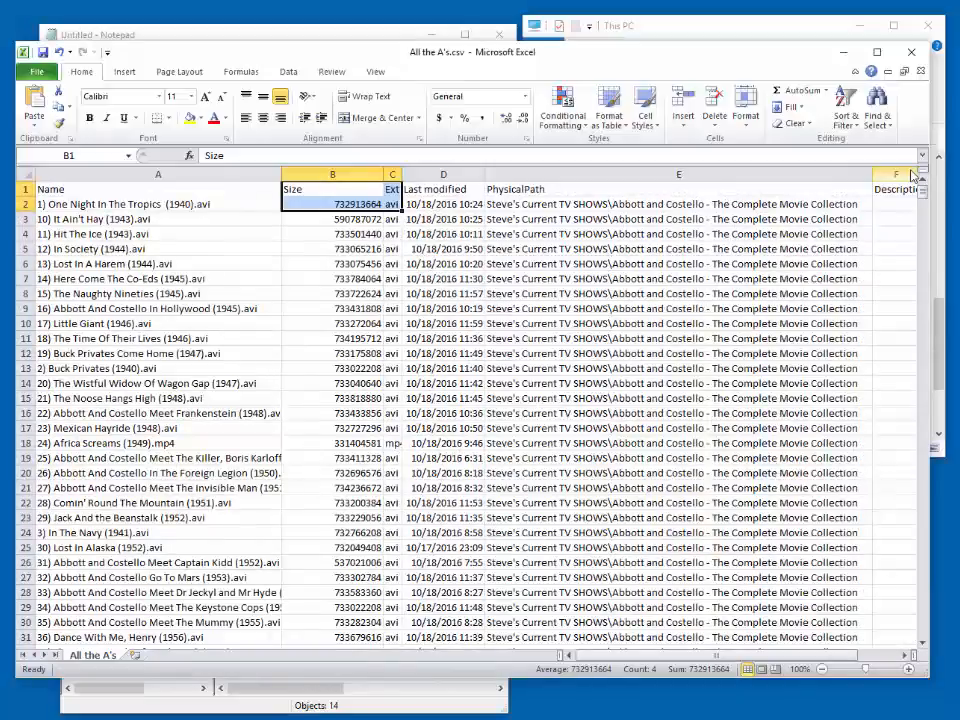
left_click(914, 55)
left_click(554, 417)
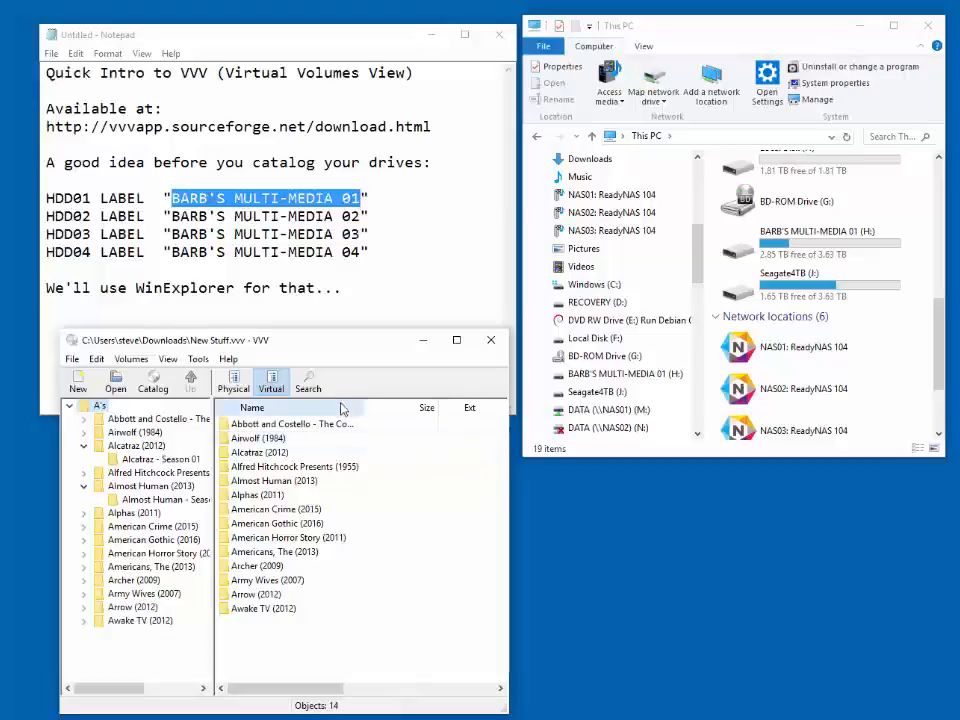
- Search the VVV catalog for file names containing flash and look through the matches
left_click(309, 386)
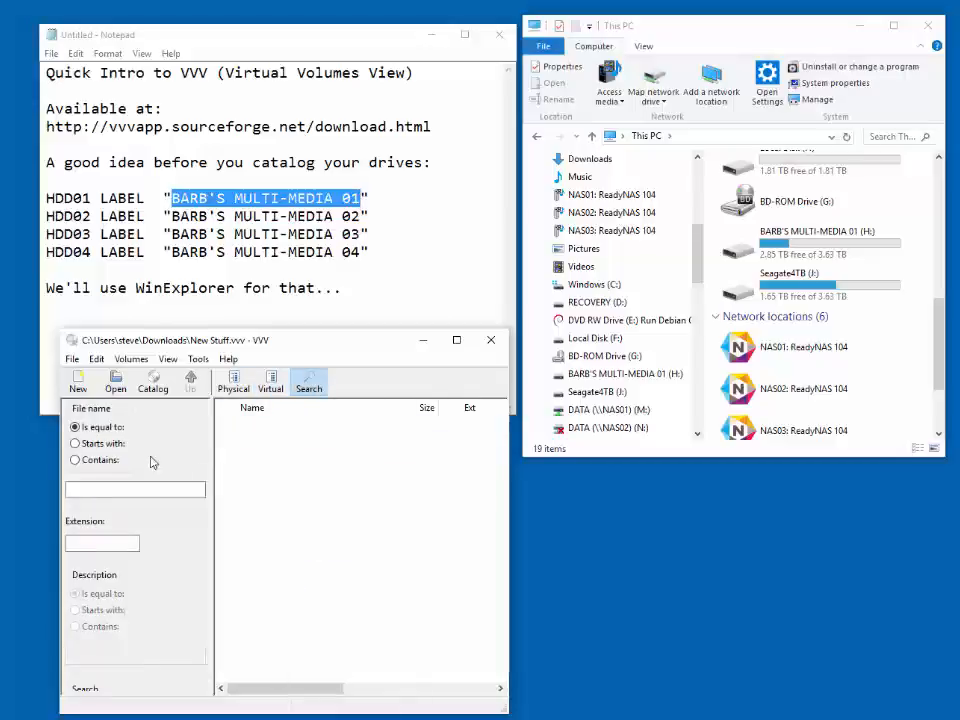
left_click(84, 460)
left_click(114, 488)
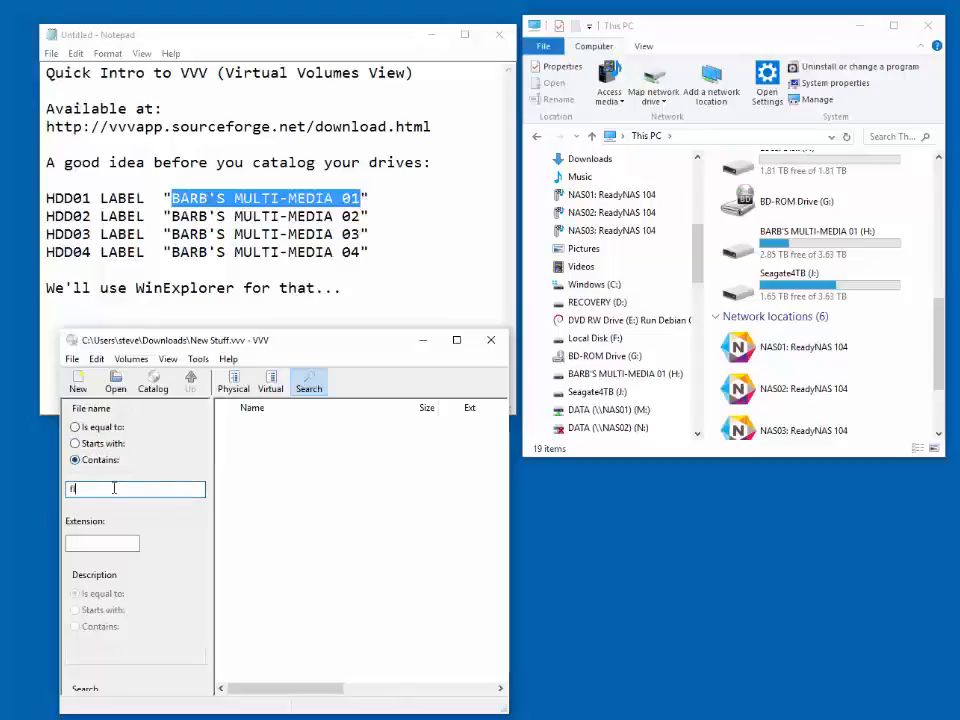
type("flash")
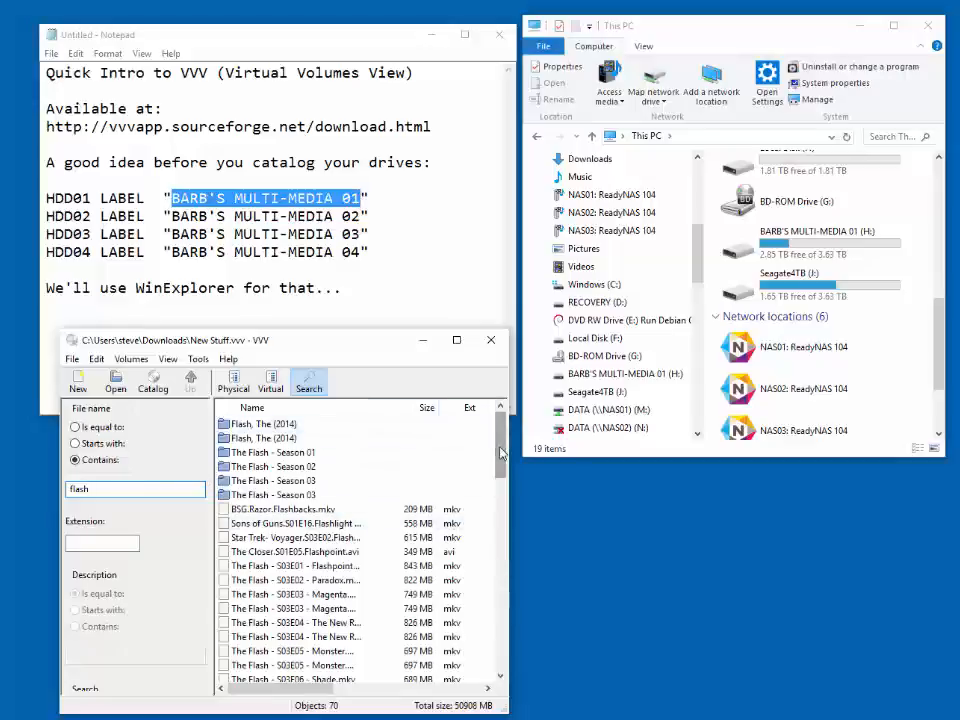
left_click_drag(500, 453, 500, 420)
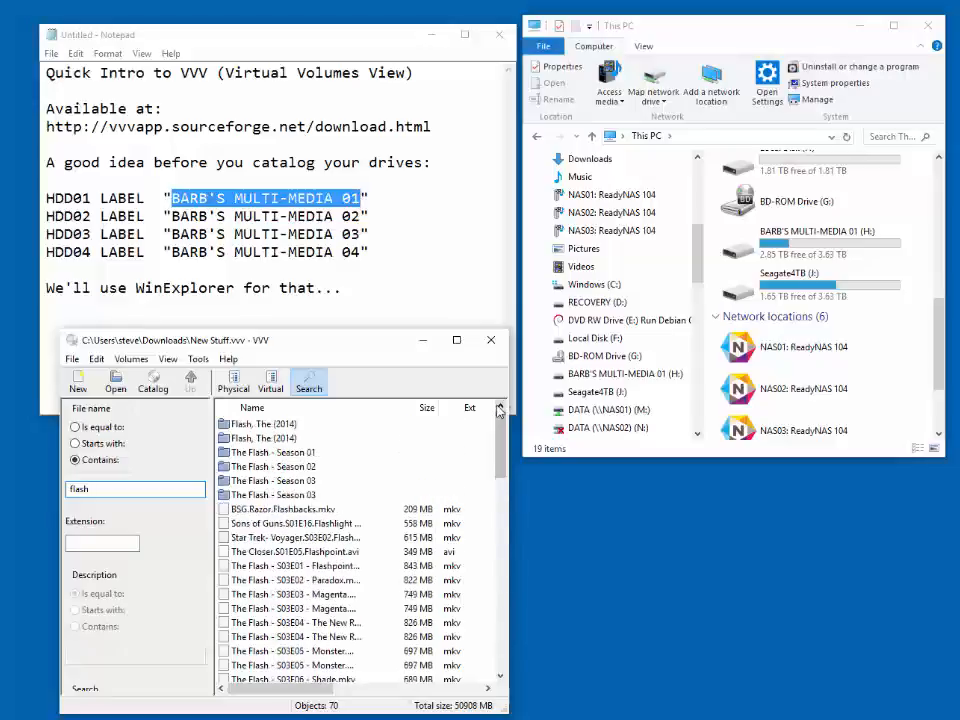
- Show the first The Flash - Season 03 folder from the search results in physical view
left_click(290, 482)
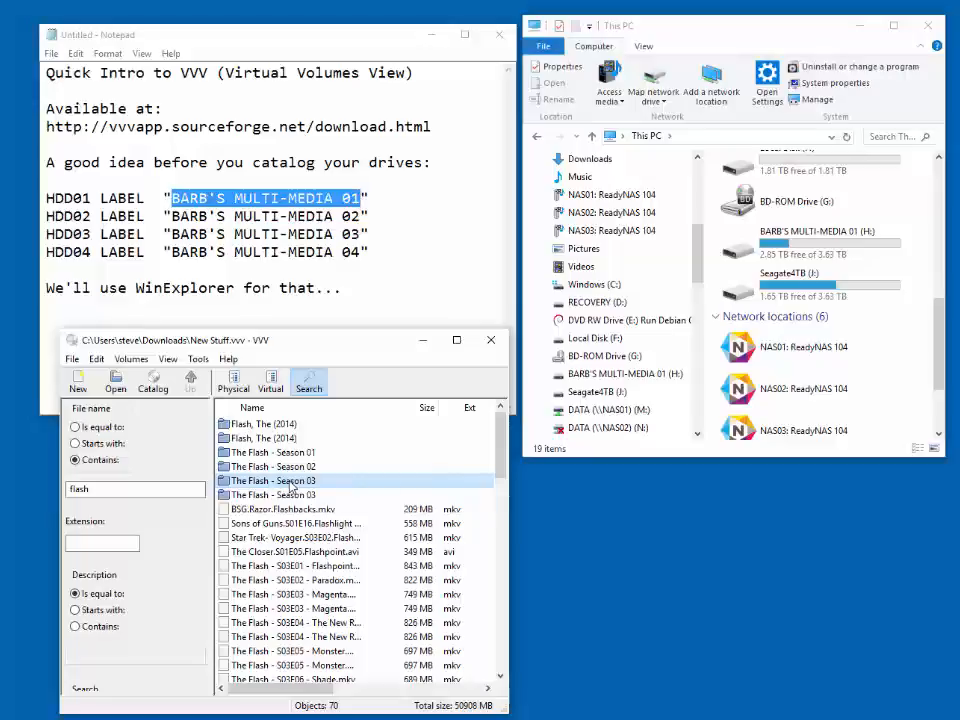
right_click(290, 487)
left_click(327, 492)
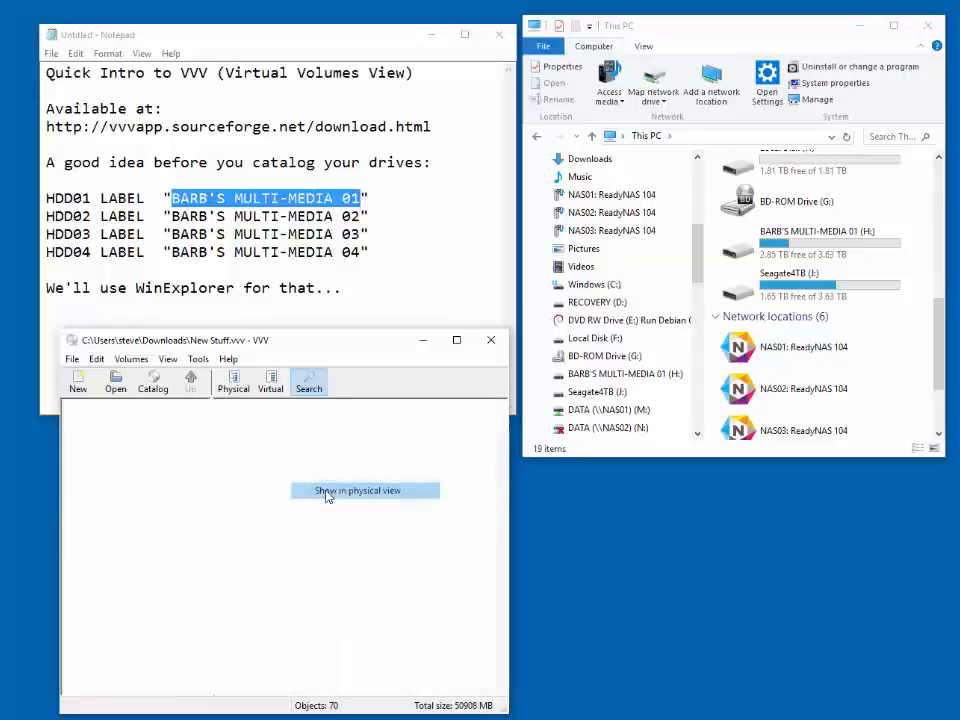